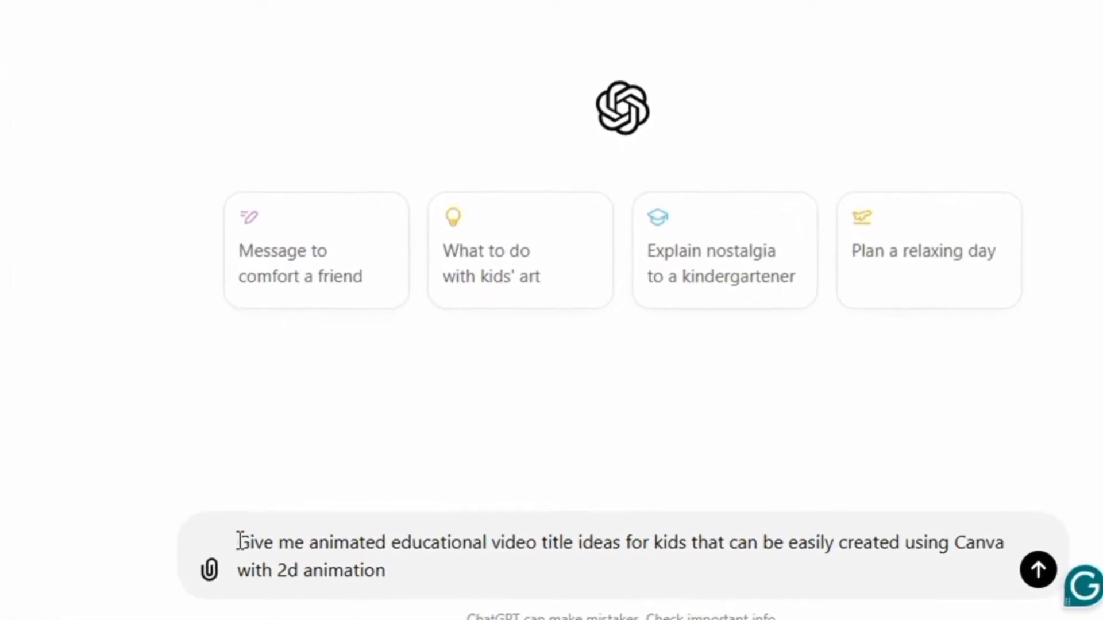
# Step: Ask ChatGPT for animated educational video title ideas for kids that are easy to create in Canva with 2D animation, and review the suggestions
pyautogui.moveTo(240, 541); pyautogui.dragTo(613, 583)
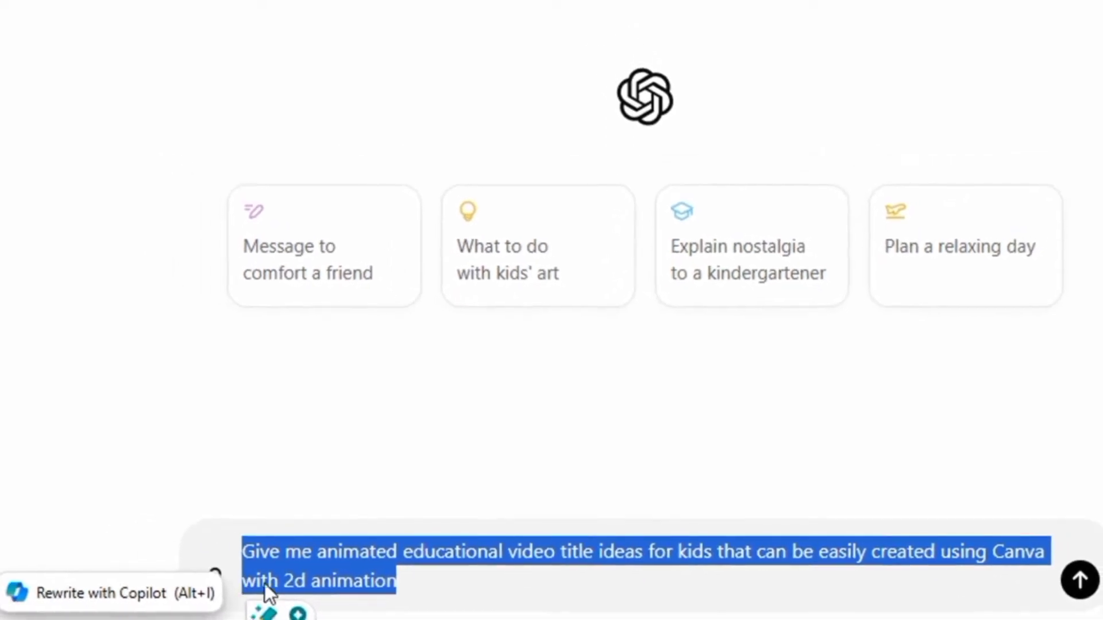
pyautogui.click(1066, 574)
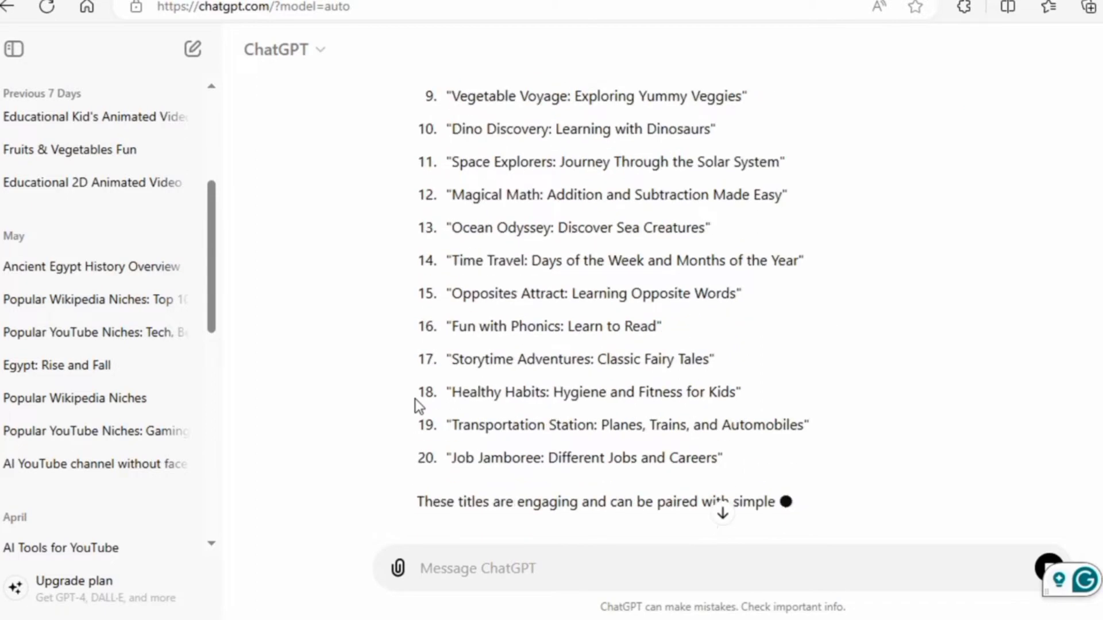
pyautogui.scroll(8, 418, 405)
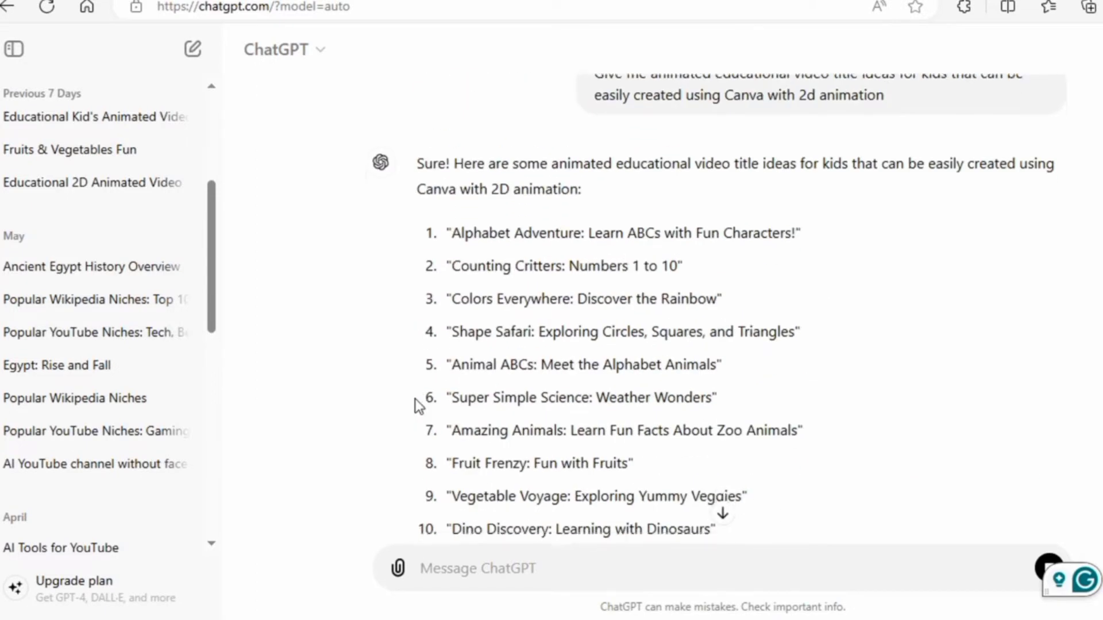
pyautogui.scroll(-3, 418, 405)
pyautogui.scroll(-3, 418, 406)
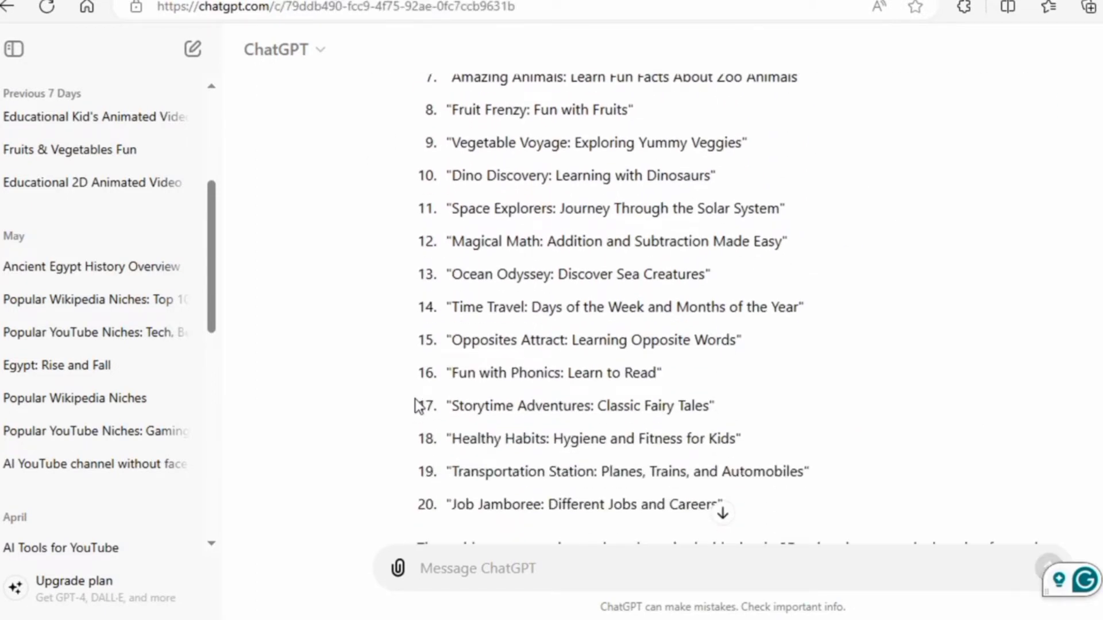
pyautogui.scroll(-2, 418, 406)
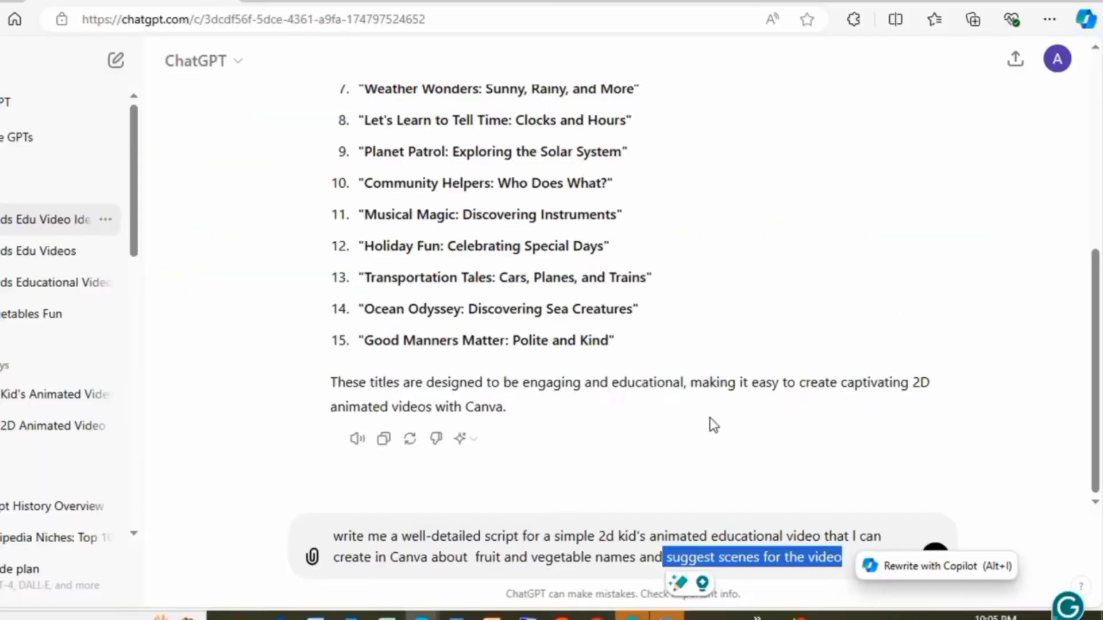
# Step: Request a well-detailed script for a simple 2D kids' educational video about fruit and vegetable names, with suggested scenes
pyautogui.press('Return')
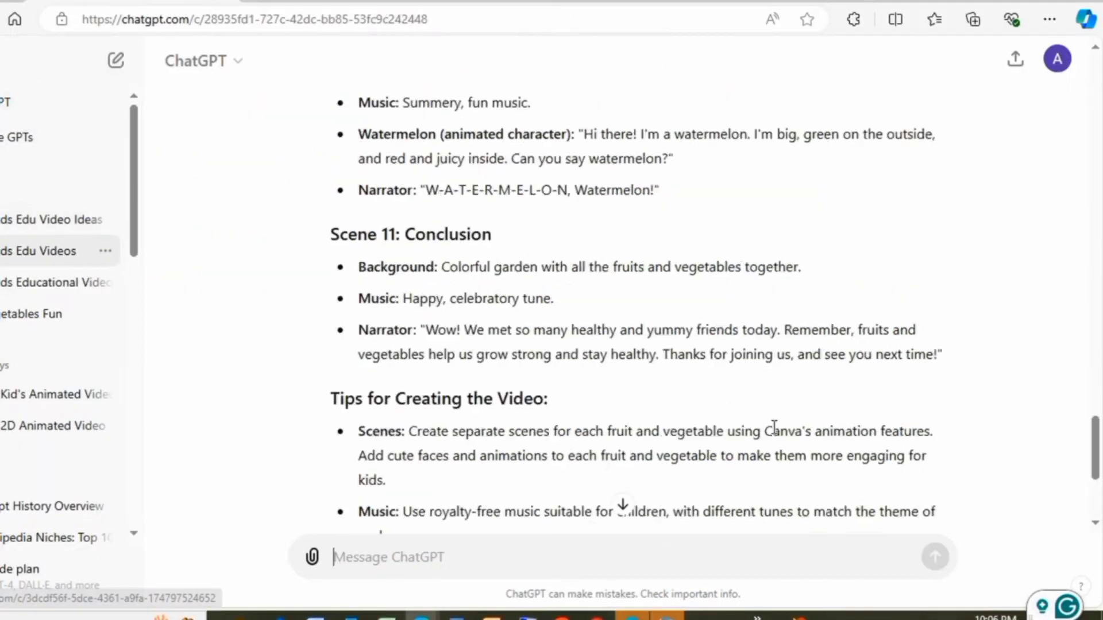
# Step: Read through the fruits and vegetables script, examining each scene's background, music and narration and the video creation tips
pyautogui.scroll(15, 773, 432)
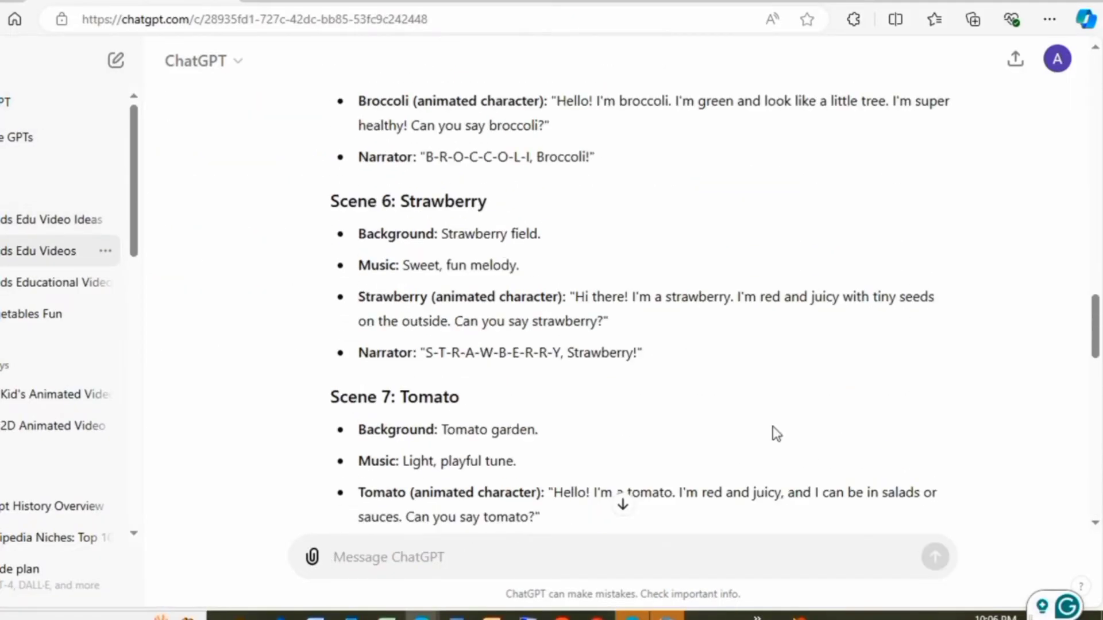
pyautogui.scroll(10, 776, 432)
pyautogui.scroll(-20, 775, 432)
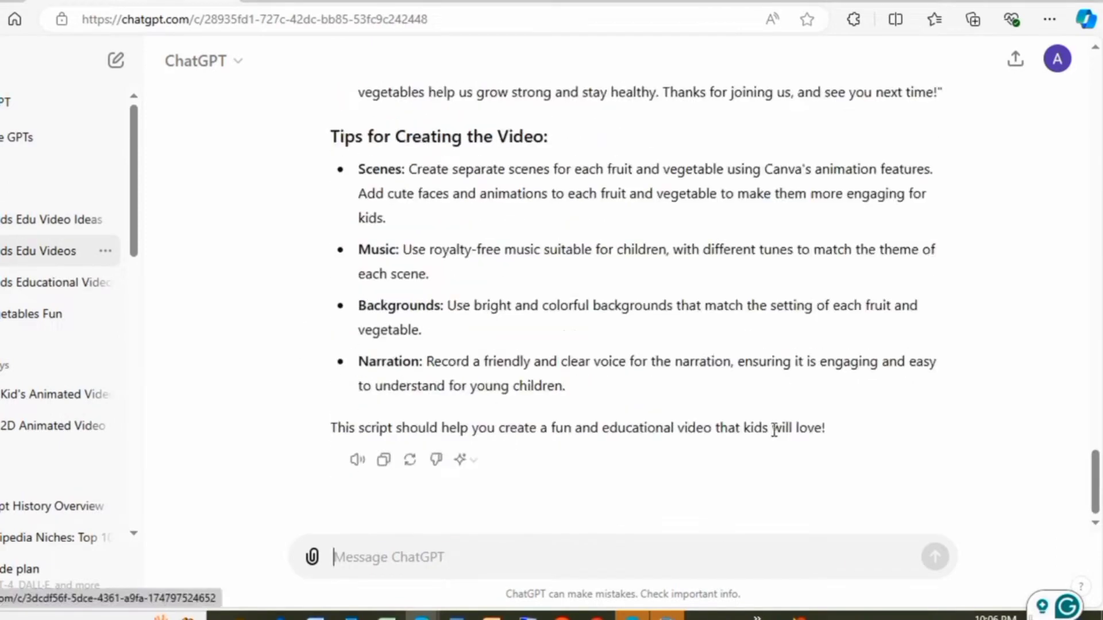
pyautogui.scroll(10, 775, 432)
pyautogui.scroll(10, 775, 432)
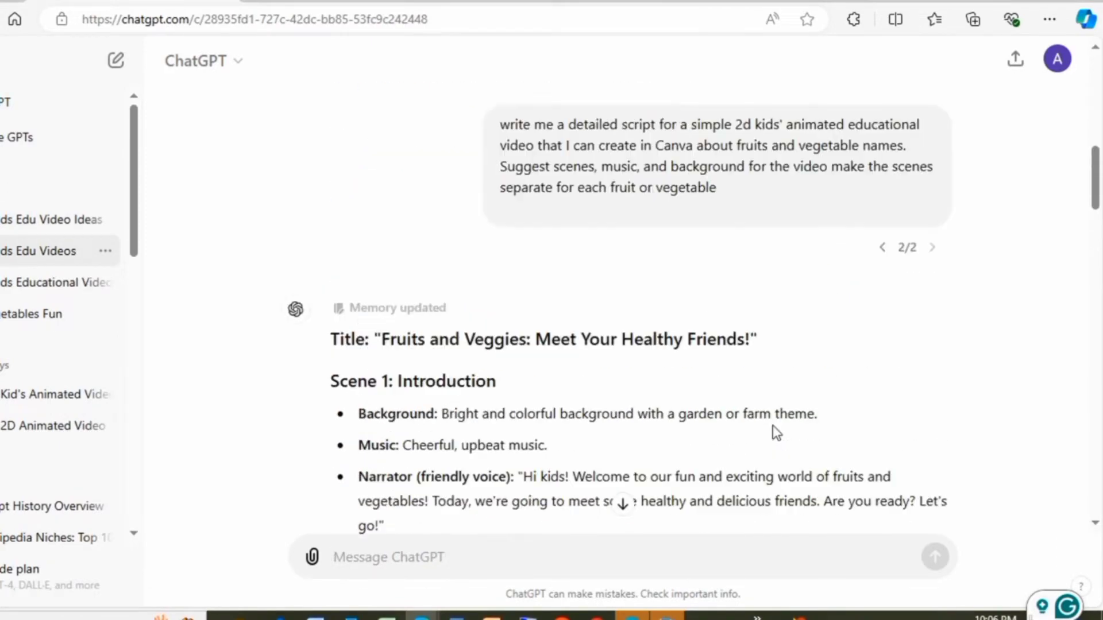
pyautogui.scroll(-18, 774, 430)
pyautogui.scroll(15, 774, 428)
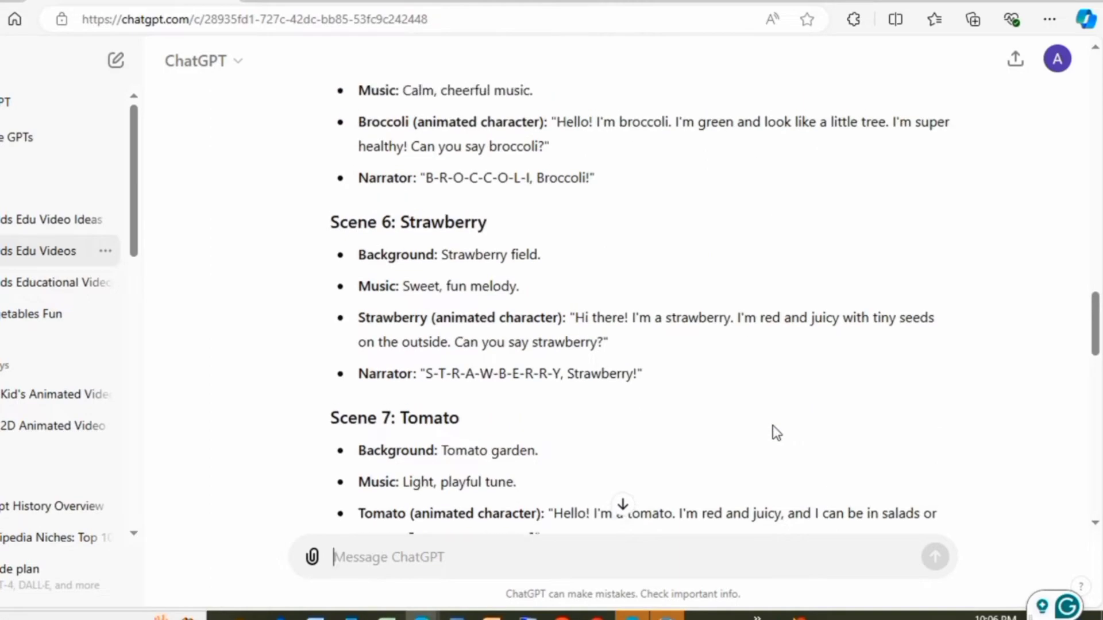
pyautogui.scroll(-20, 775, 432)
pyautogui.scroll(10, 776, 431)
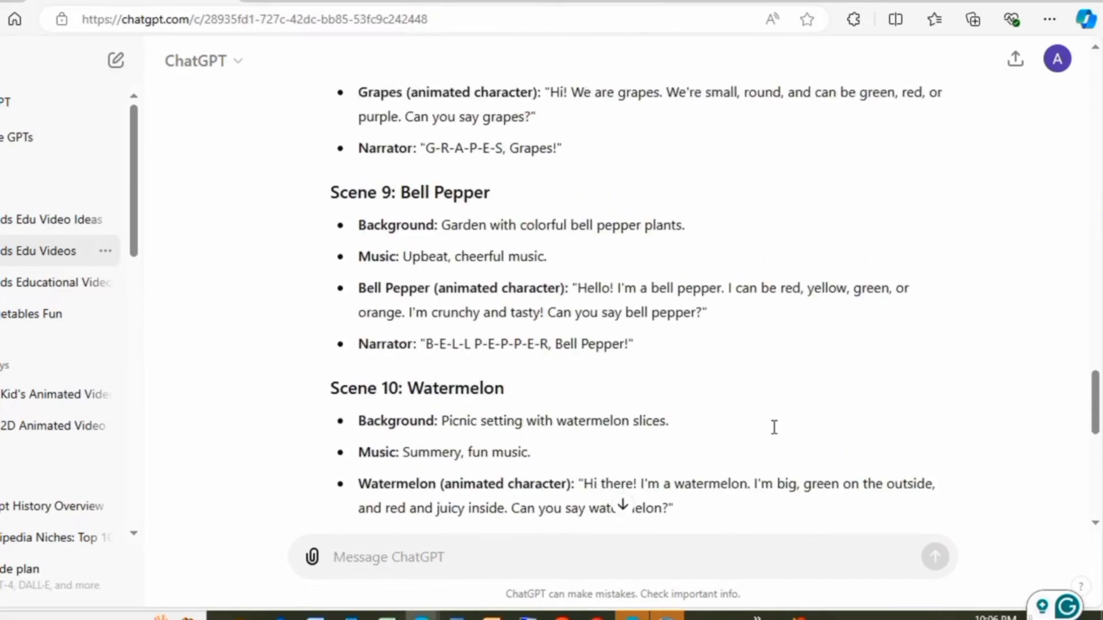
pyautogui.scroll(8, 775, 432)
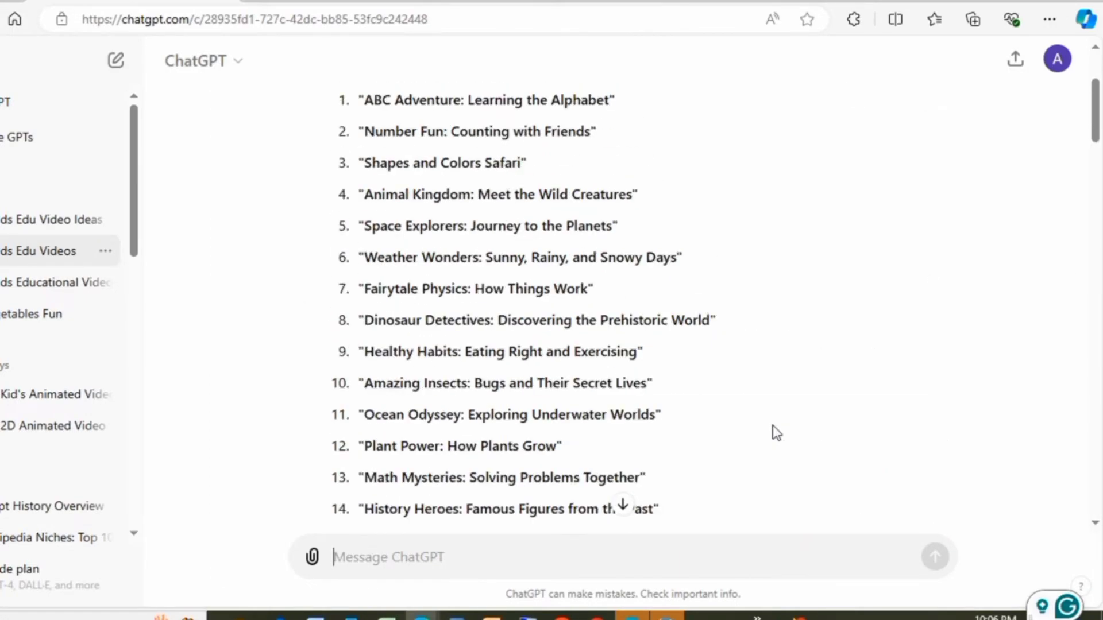
pyautogui.scroll(-18, 773, 432)
pyautogui.scroll(8, 774, 432)
pyautogui.scroll(1, 775, 432)
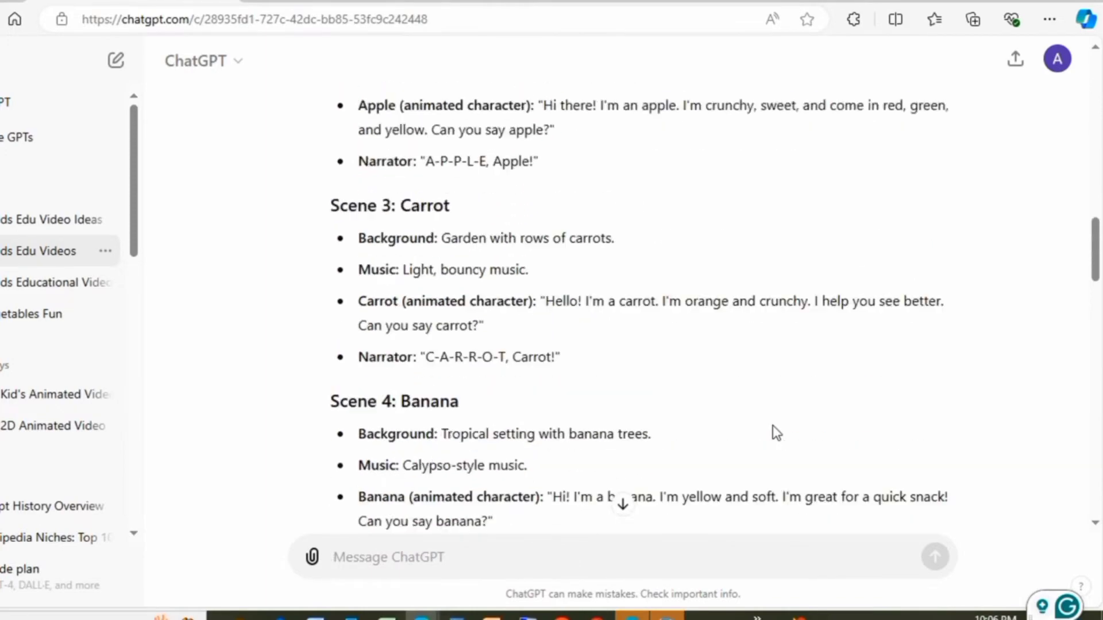
pyautogui.scroll(8, 775, 432)
pyautogui.scroll(-18, 774, 431)
pyautogui.scroll(5, 775, 429)
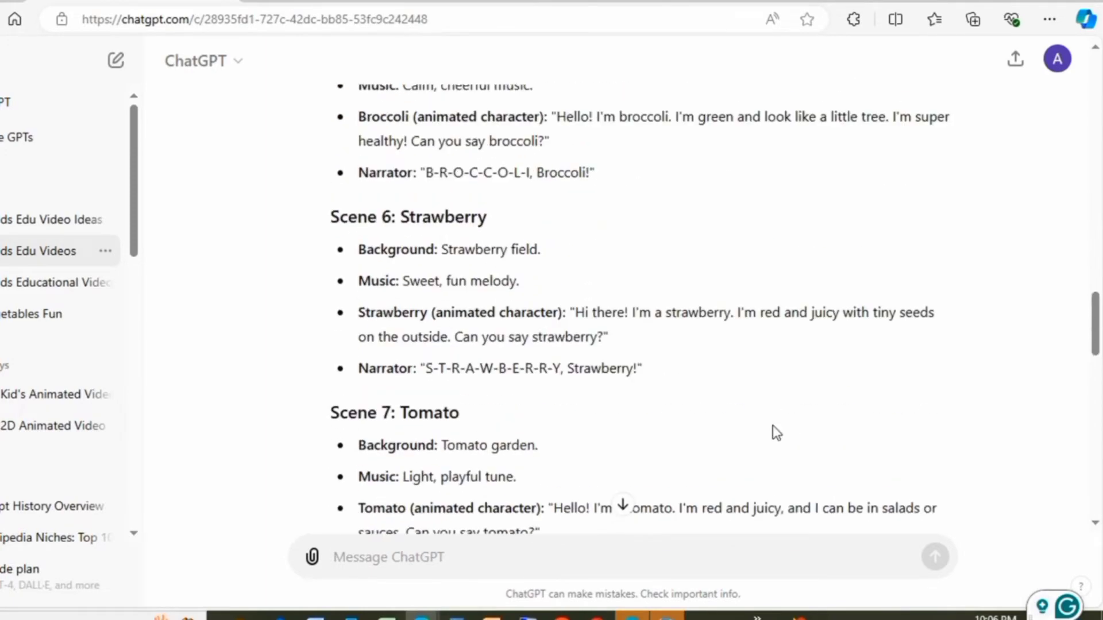
pyautogui.scroll(10, 773, 432)
pyautogui.scroll(-7, 770, 431)
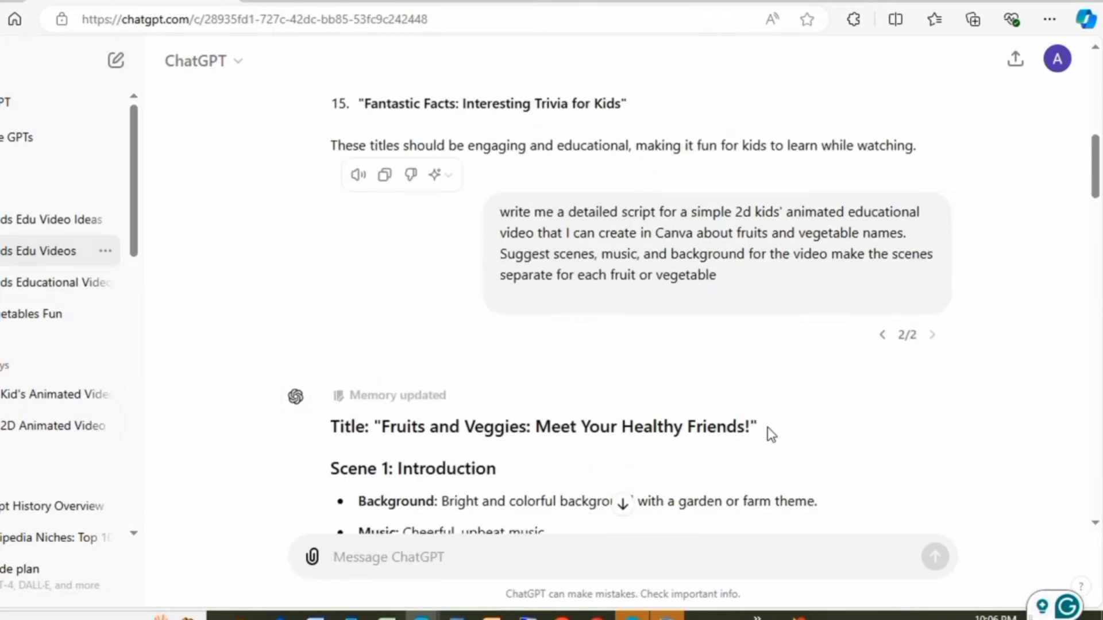
pyautogui.scroll(4, 770, 432)
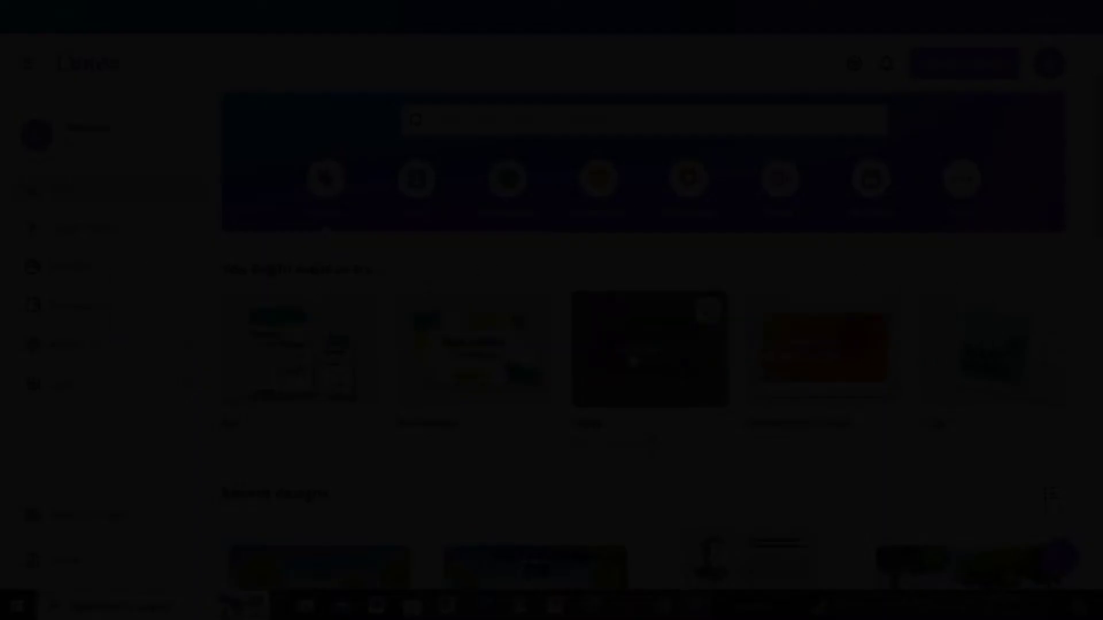
# Step: Check the Scene 1 background description in the script and create a blank 1920 × 1080 px video in Canva
pyautogui.scroll(2, 322, 172)
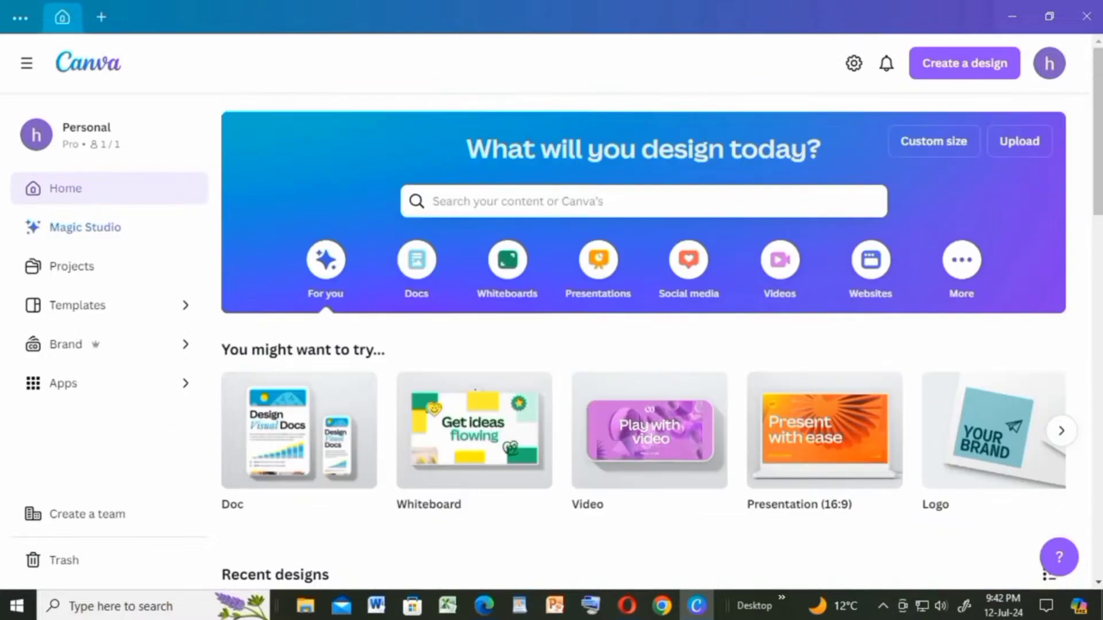
pyautogui.scroll(-2, 603, 471)
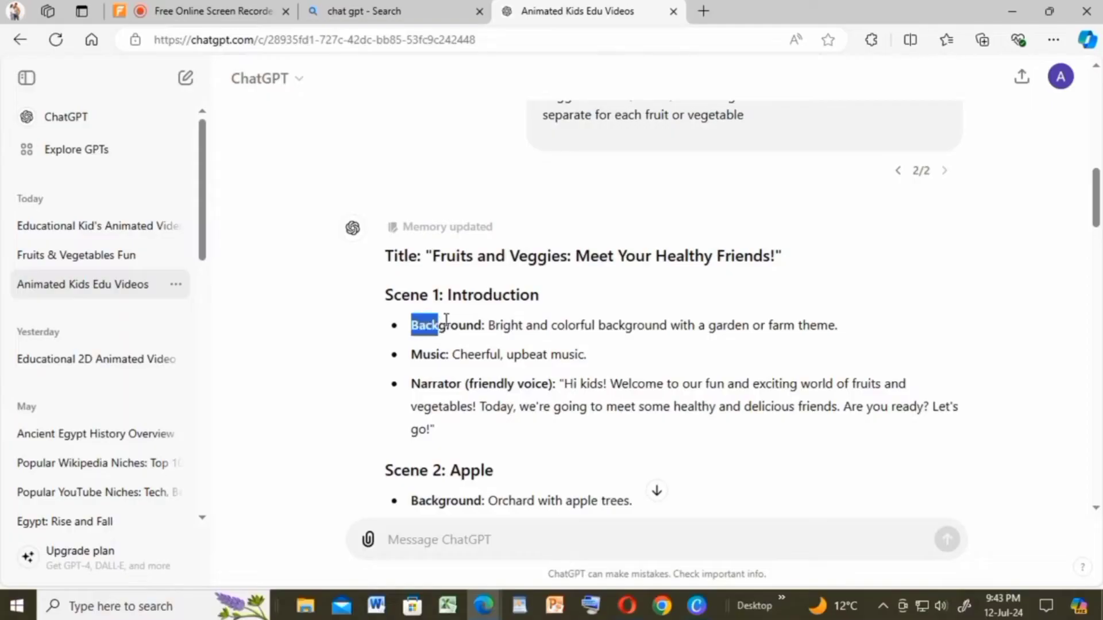
pyautogui.moveTo(446, 319); pyautogui.dragTo(775, 330)
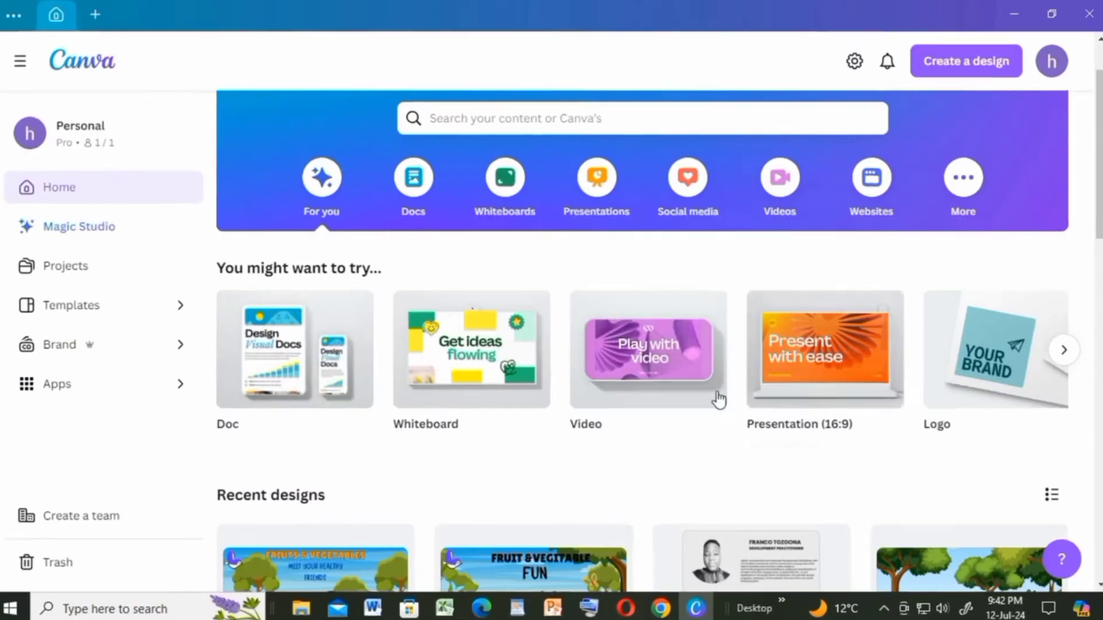
pyautogui.moveTo(630, 357)
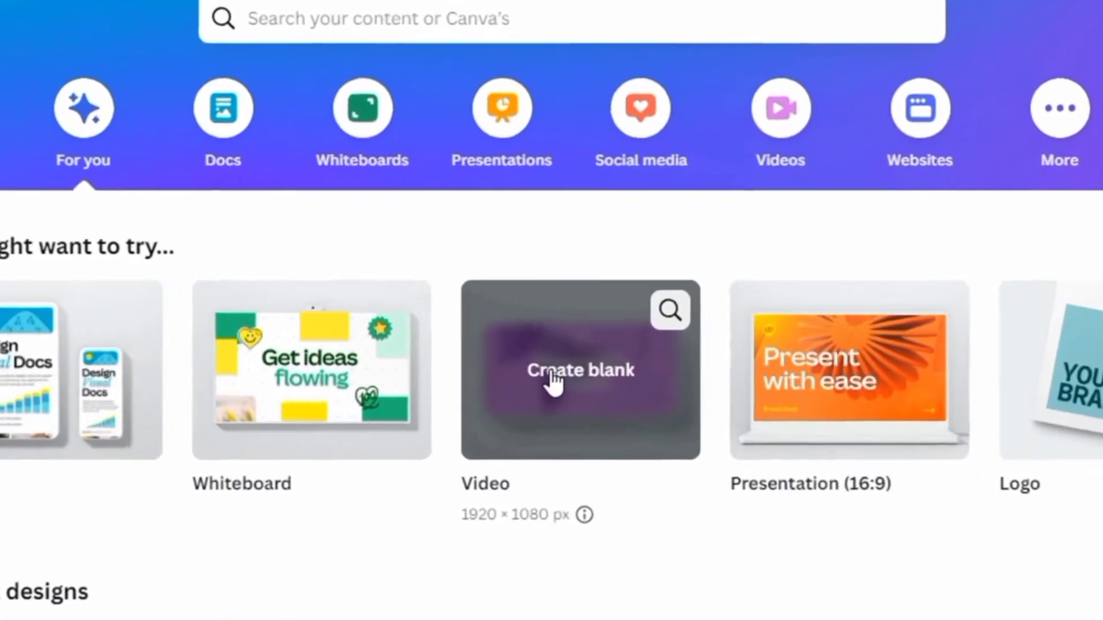
pyautogui.click(555, 375)
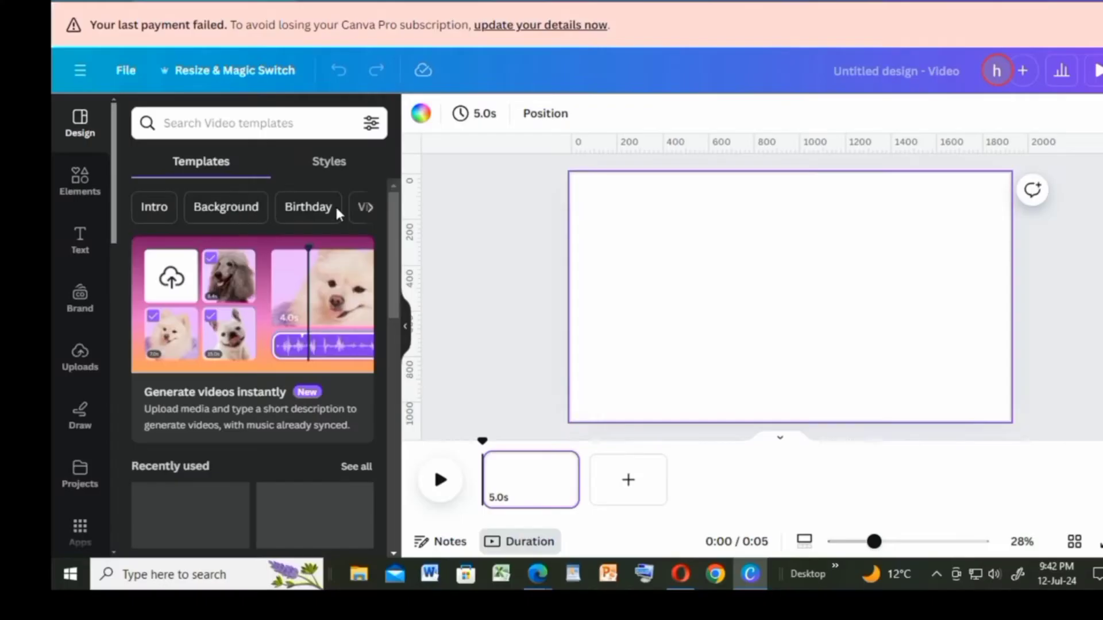
# Step: Search the design elements for "garden" and limit the results to graphics
pyautogui.click(80, 179)
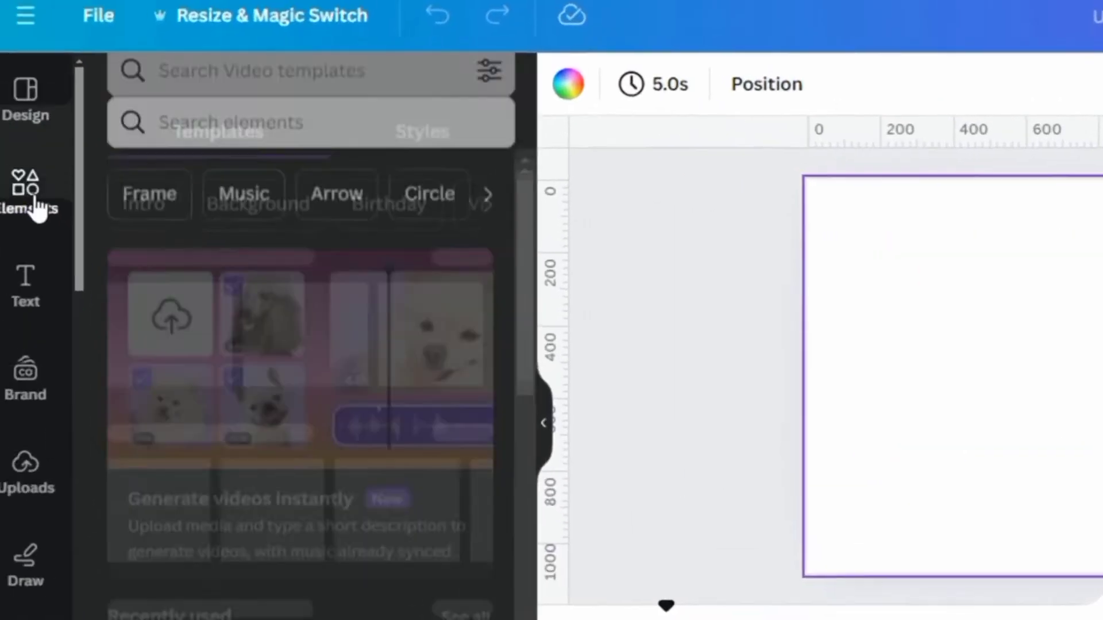
pyautogui.click(252, 98)
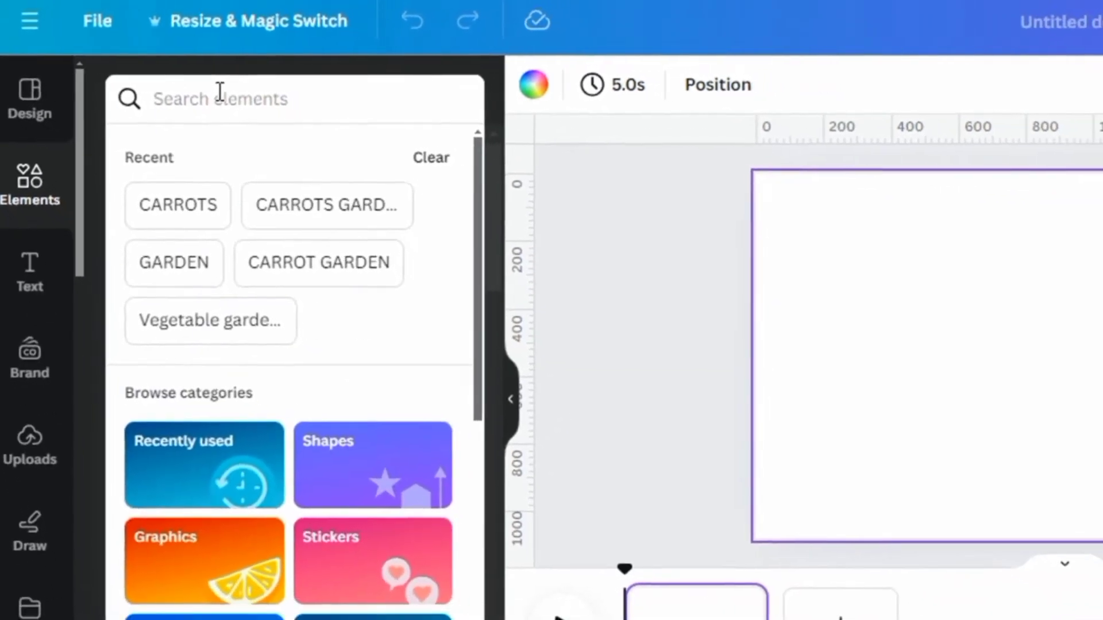
pyautogui.write('garden')
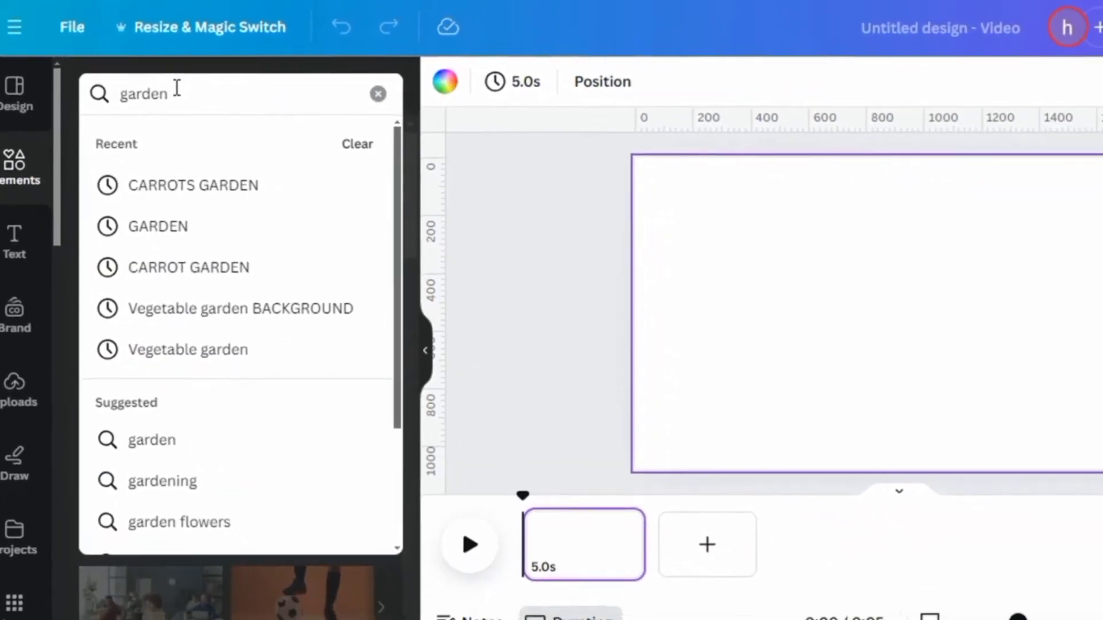
pyautogui.press('Return')
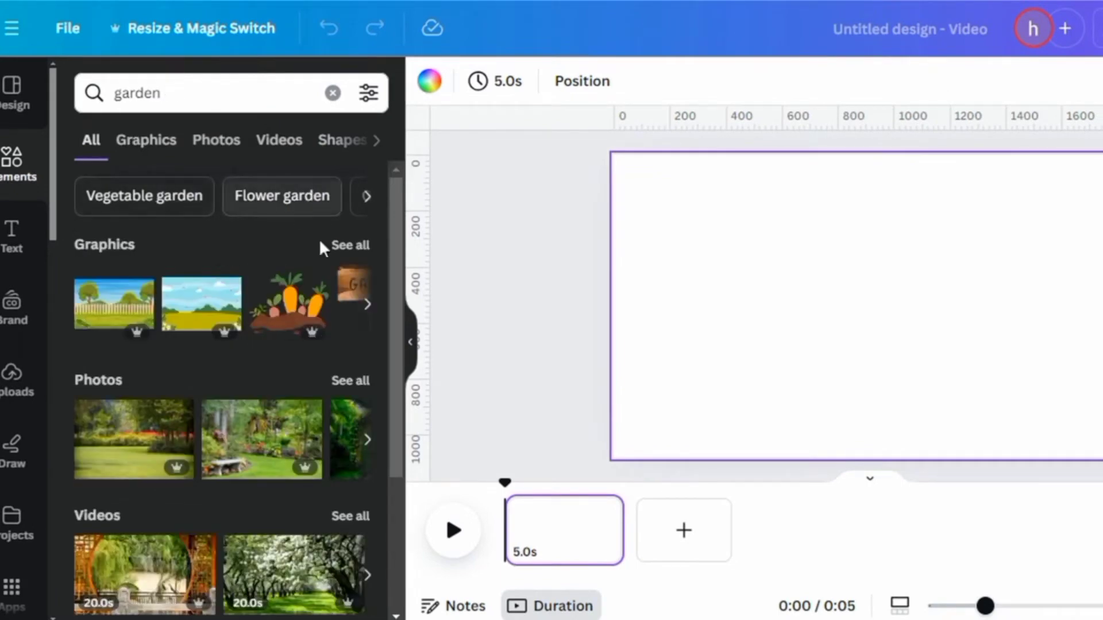
pyautogui.click(163, 147)
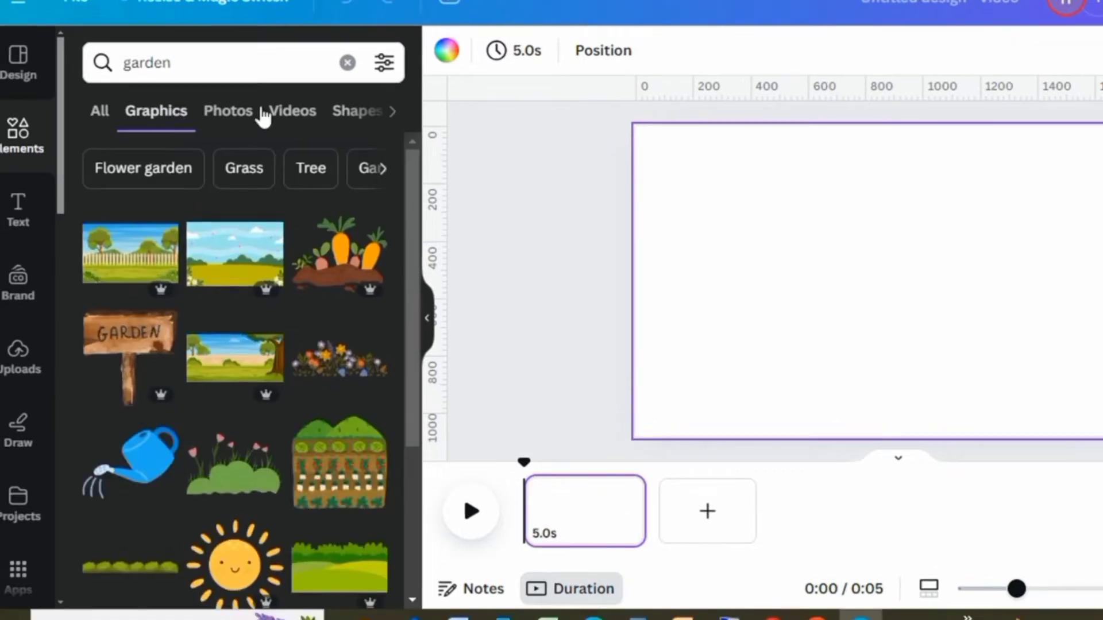
# Step: Browse the garden graphics and add the illustration with trees and a white picket fence to the page
pyautogui.scroll(-7, 198, 390)
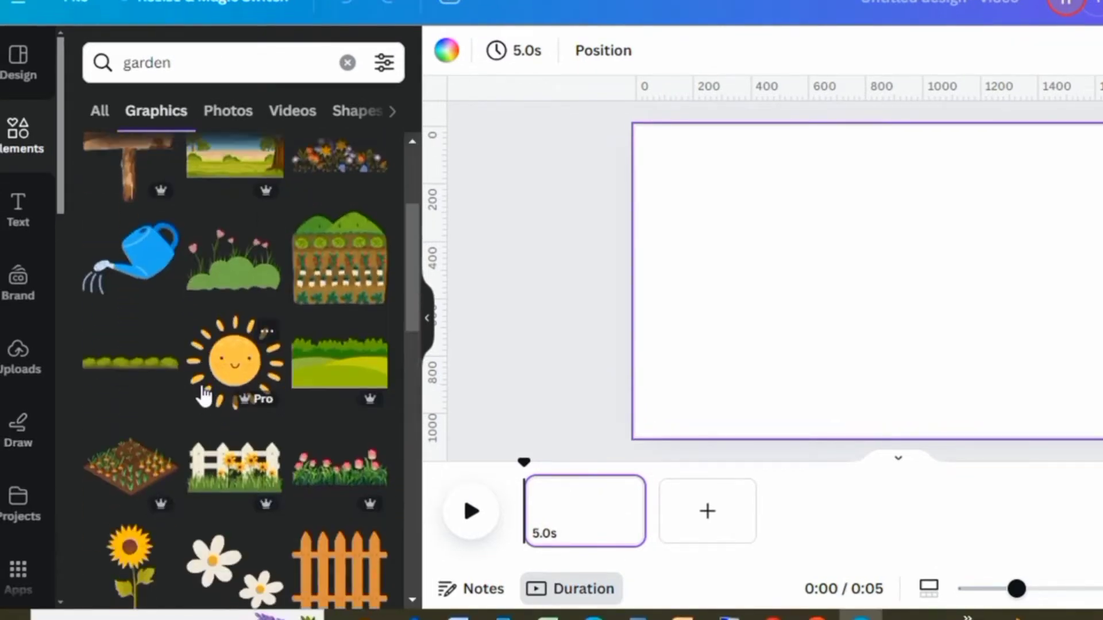
pyautogui.scroll(7, 194, 393)
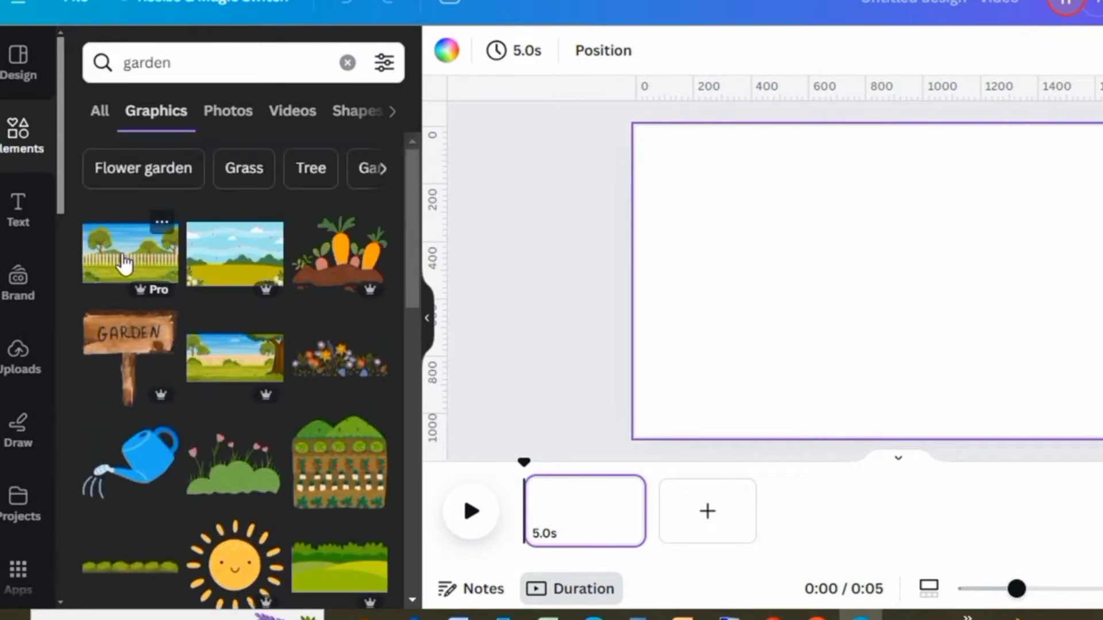
pyautogui.click(123, 264)
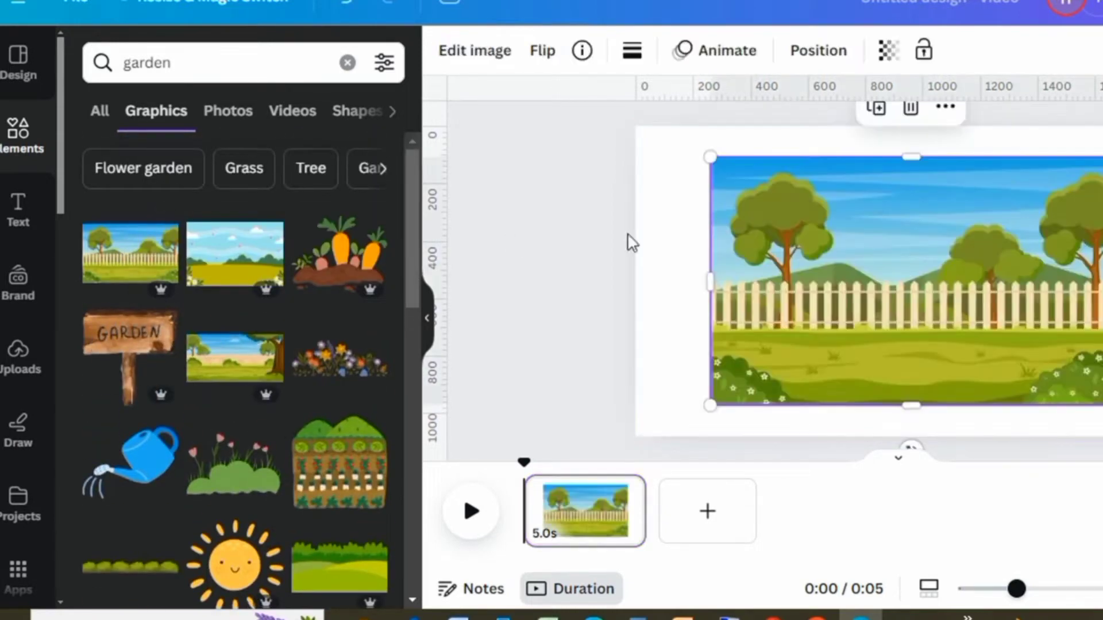
# Step: Align the garden illustration with the page's upper-left corner and enlarge it to cover the whole page as the background
pyautogui.moveTo(881, 265); pyautogui.dragTo(795, 234)
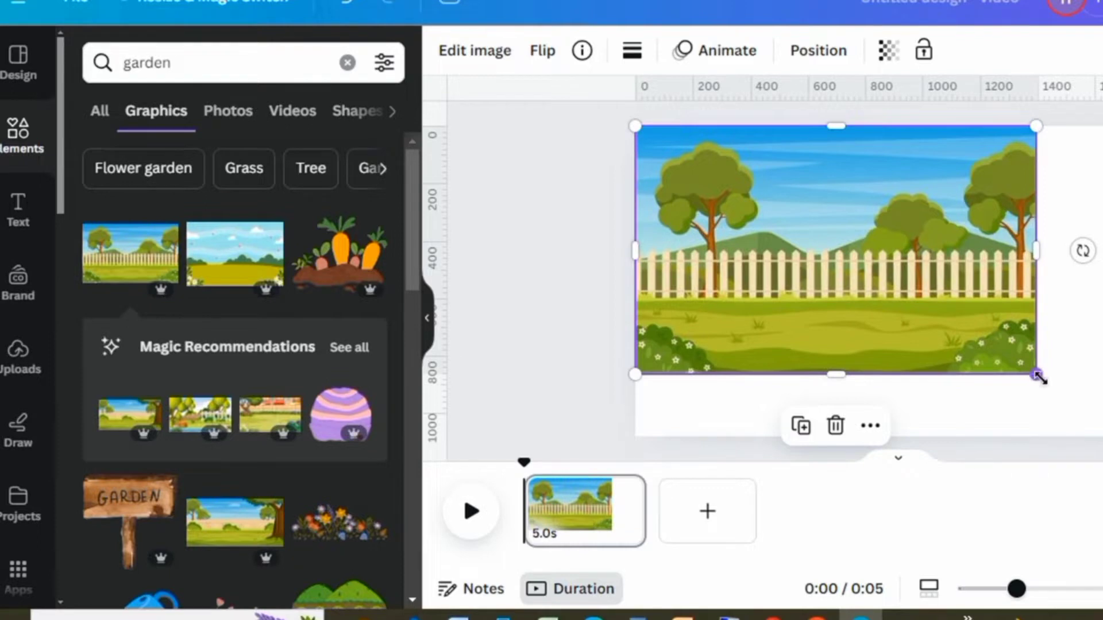
pyautogui.moveTo(1038, 378); pyautogui.dragTo(1102, 441)
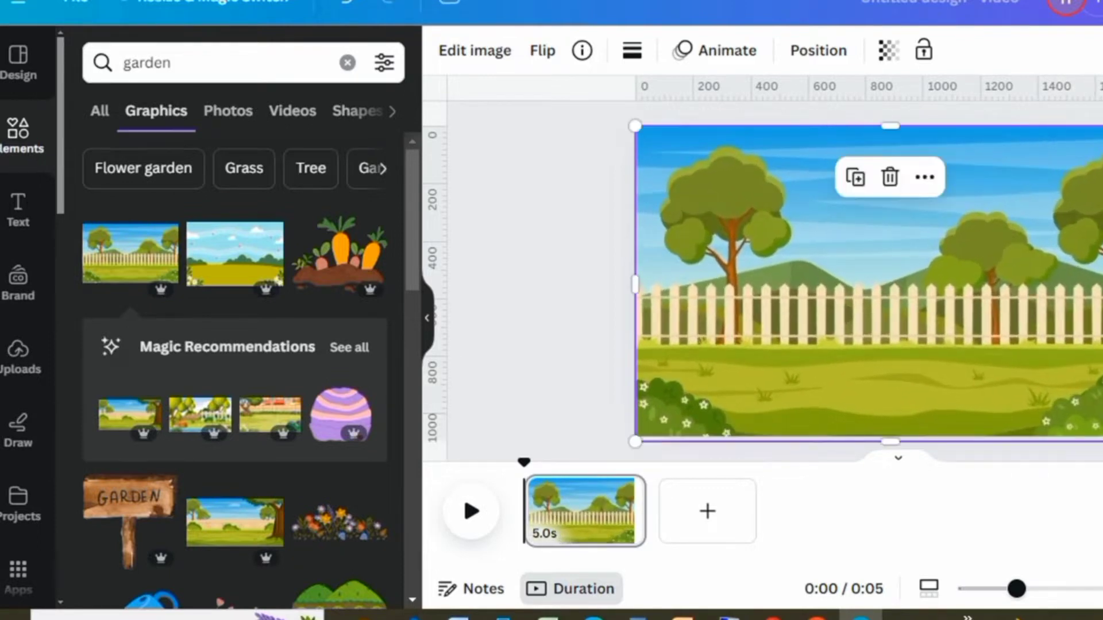
pyautogui.moveTo(1102, 284); pyautogui.dragTo(1102, 290)
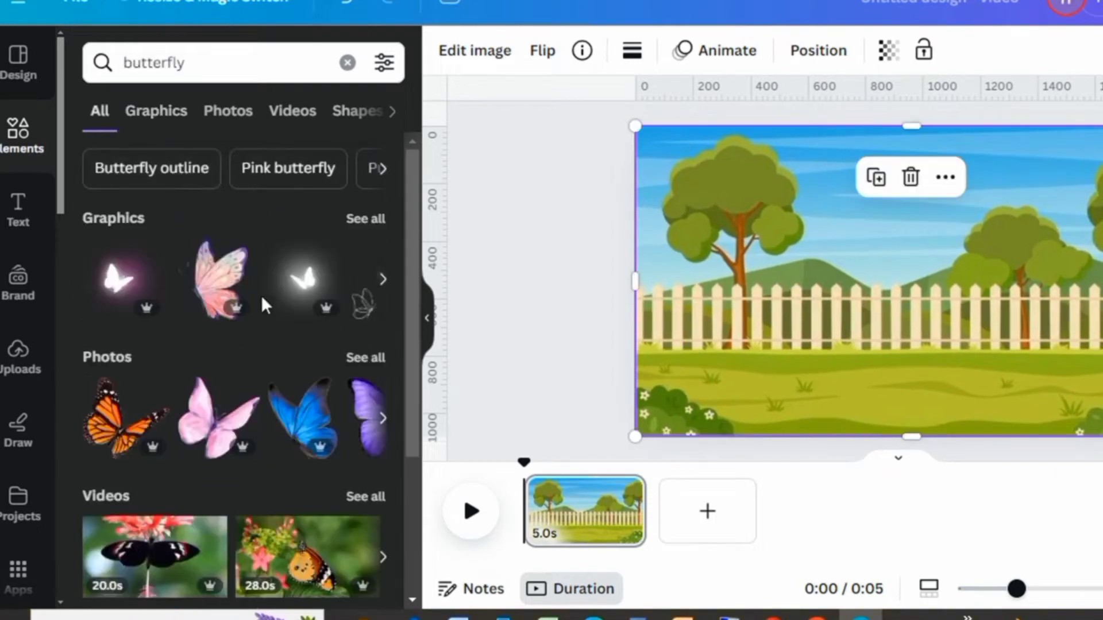
# Step: Limit the butterfly results to animated graphics and add the light blue butterfly, small and tilted, at the page's left edge
pyautogui.click(173, 120)
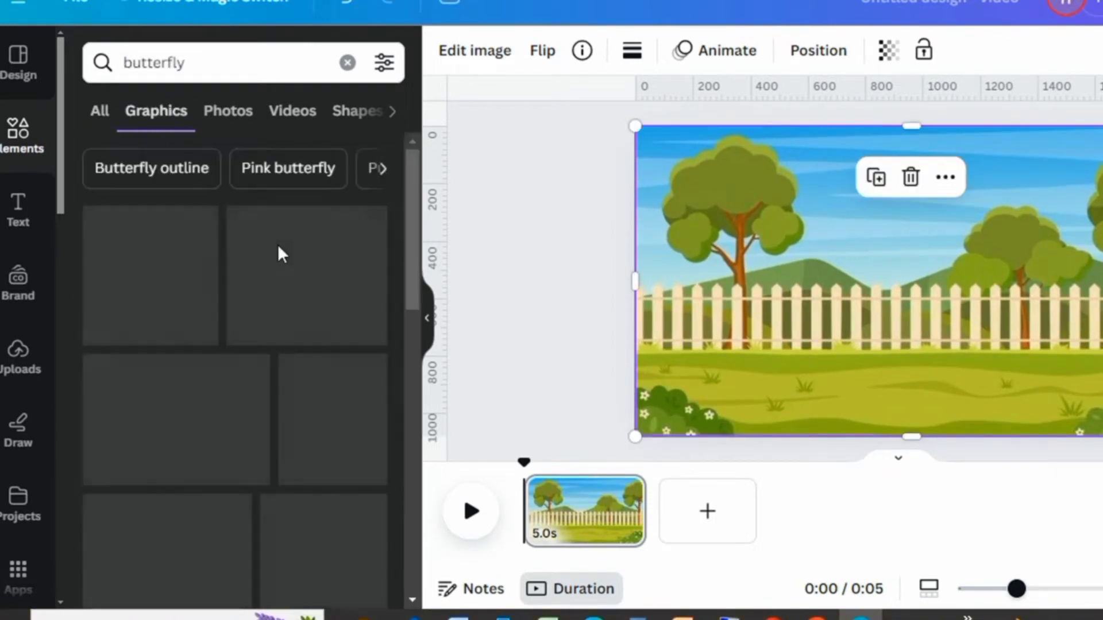
pyautogui.scroll(-1, 314, 286)
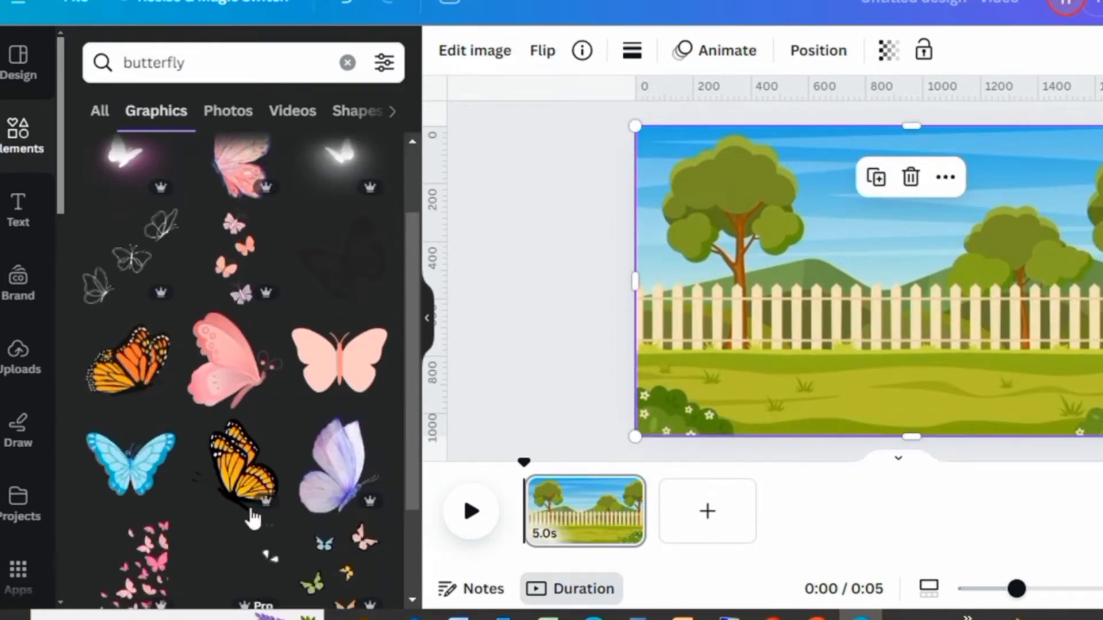
pyautogui.click(383, 64)
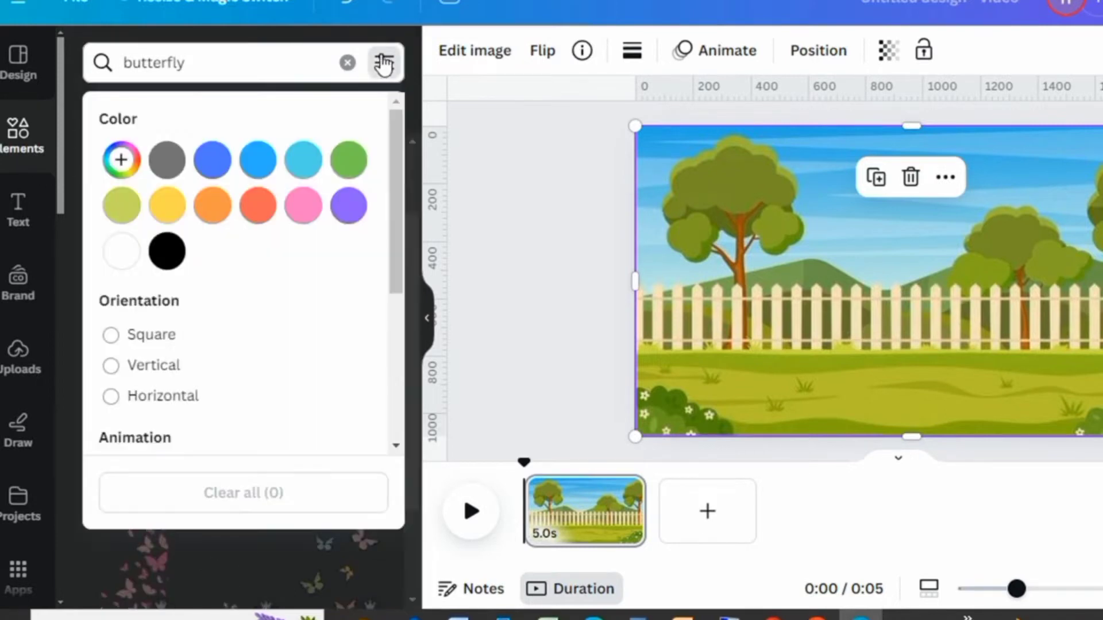
pyautogui.scroll(-5, 271, 321)
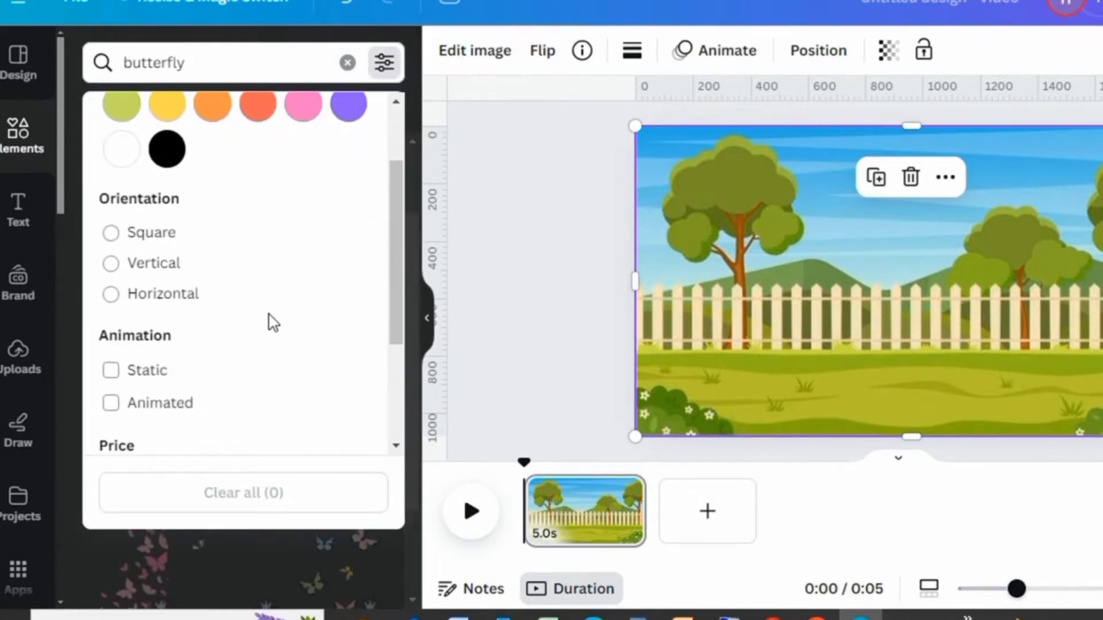
pyautogui.click(399, 69)
pyautogui.scroll(-2, 305, 388)
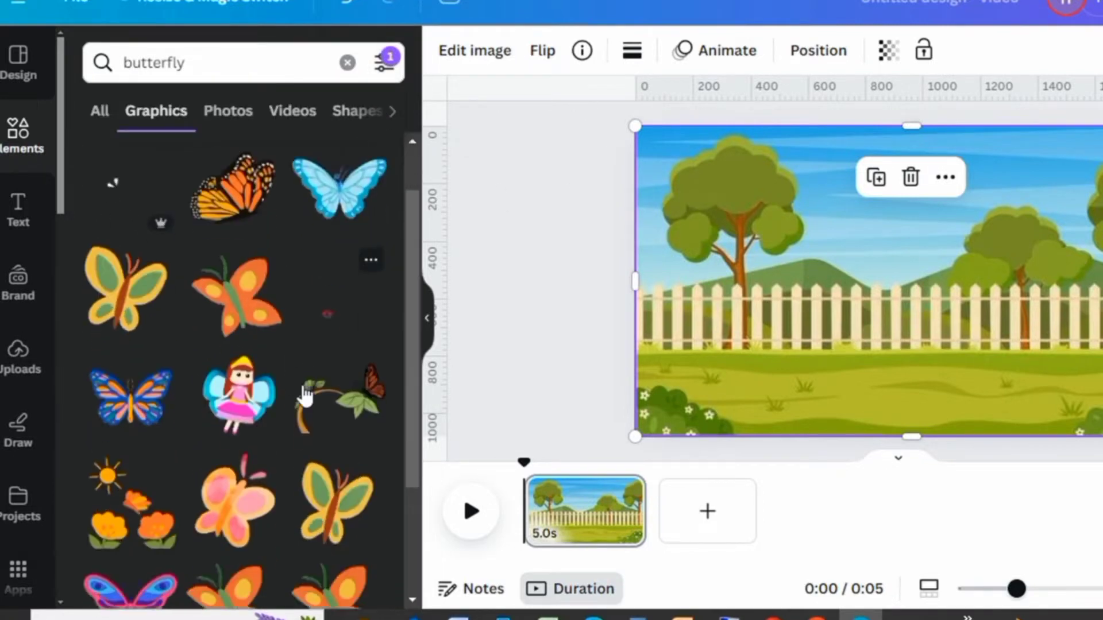
pyautogui.click(339, 156)
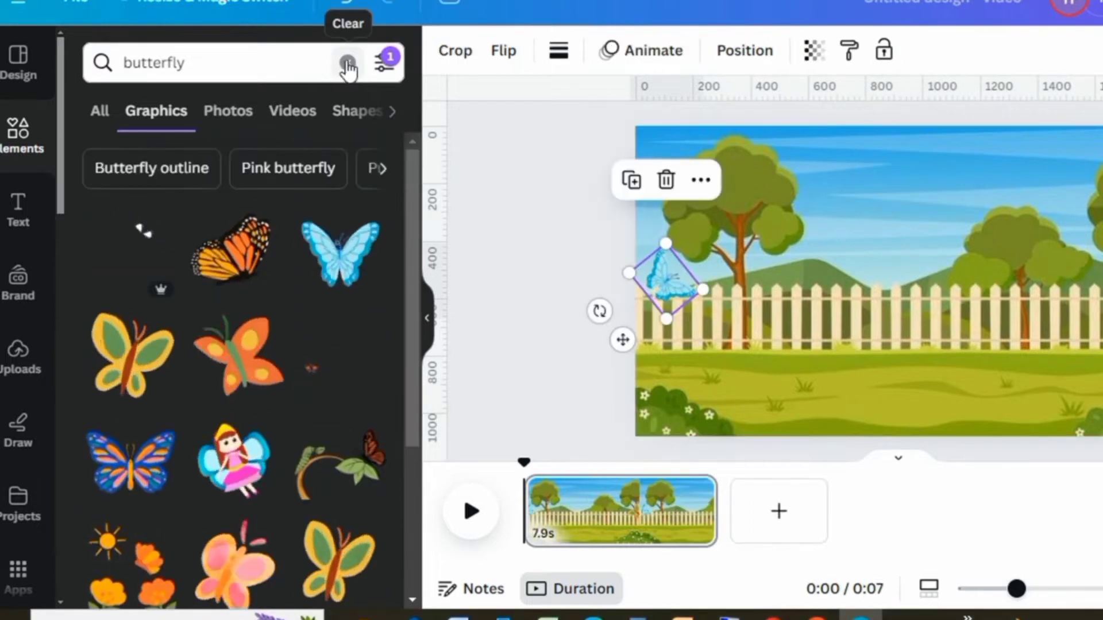
# Step: Search the elements for "bee", limit the results to graphics, and place a small flying bee beside the trees at the page's right
pyautogui.click(347, 63)
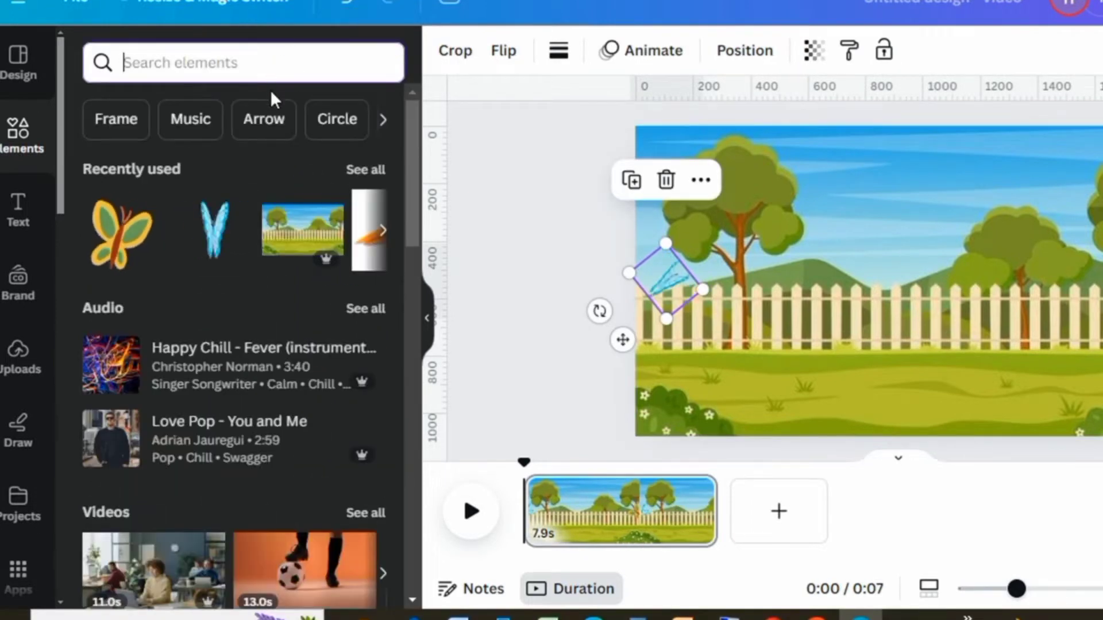
pyautogui.write('bee')
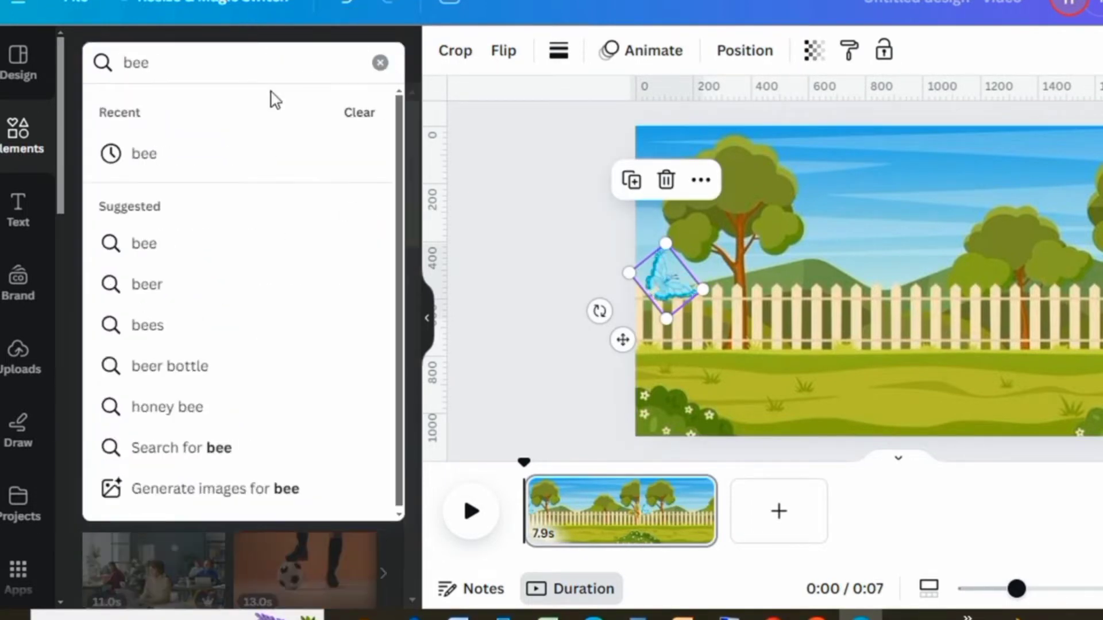
pyautogui.click(139, 155)
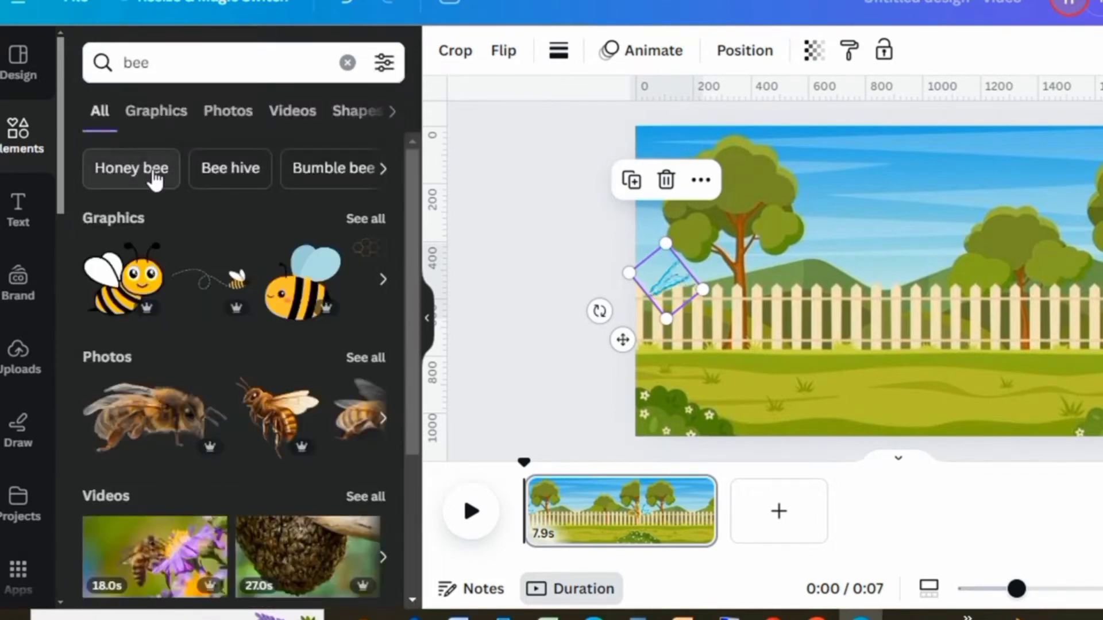
pyautogui.click(154, 112)
pyautogui.click(128, 224)
pyautogui.moveTo(1029, 160); pyautogui.dragTo(1070, 328)
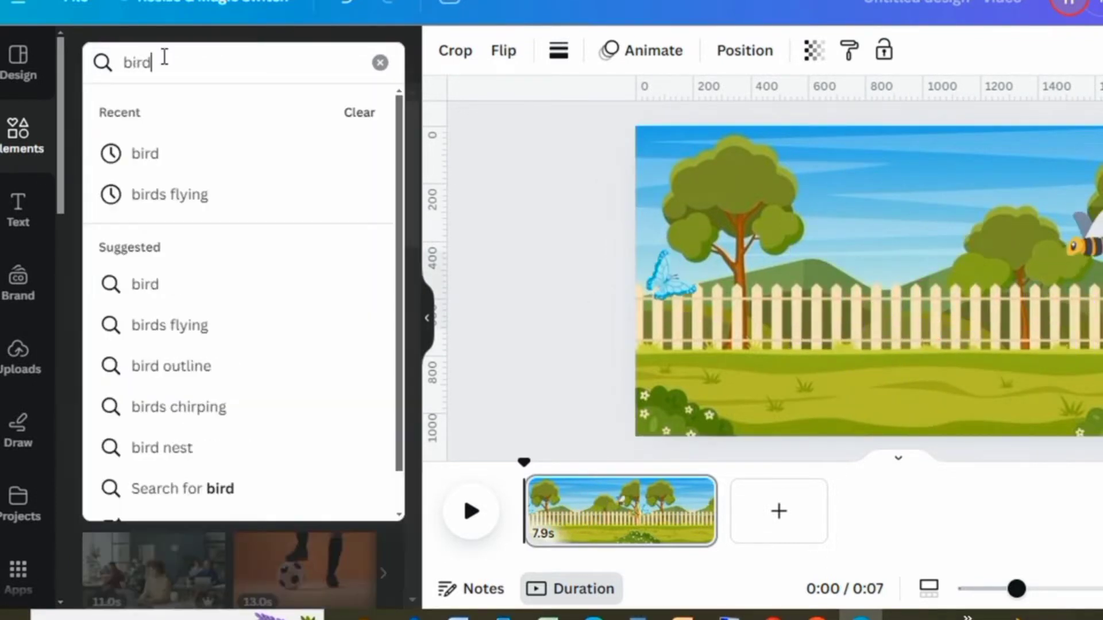
# Step: Search the graphics for "bird", add the purple and white flying bird, and place it small near the page's upper-left corner
pyautogui.press('Return')
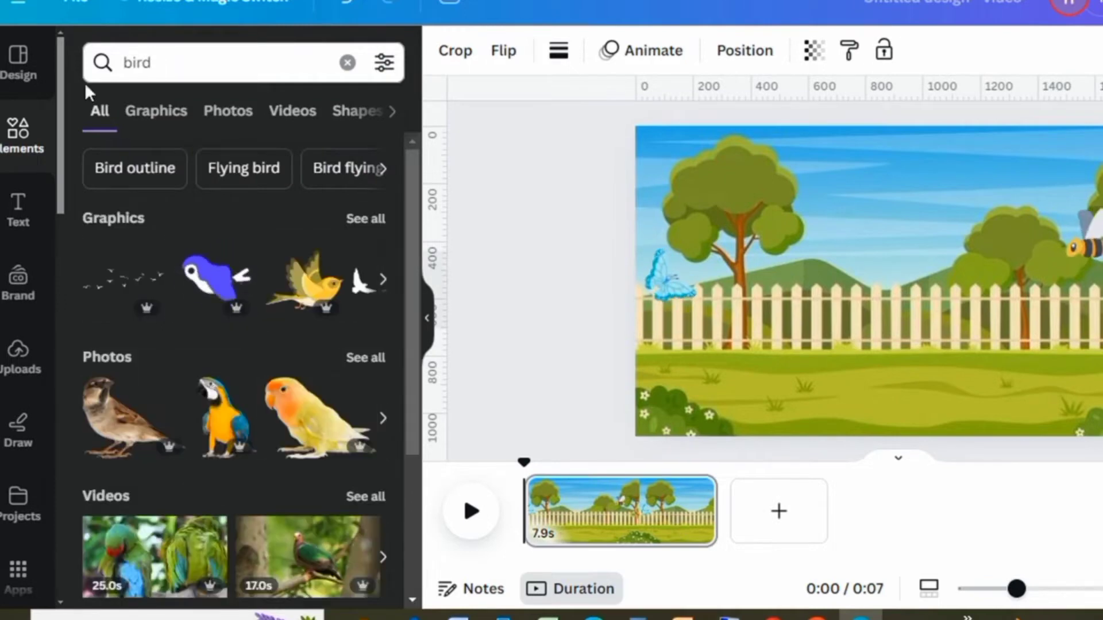
pyautogui.click(156, 111)
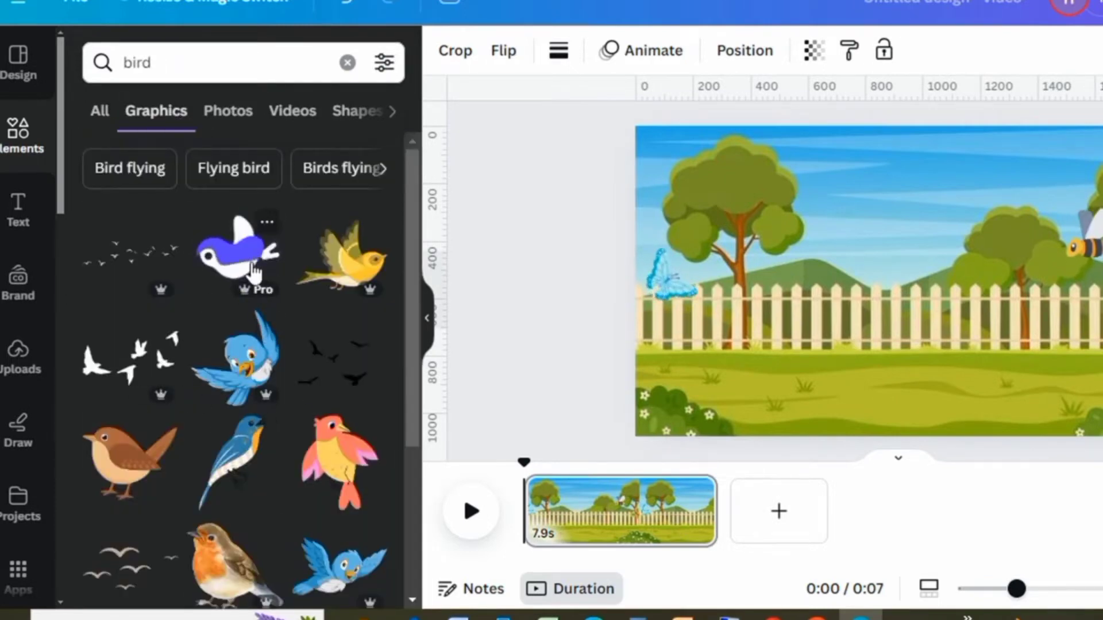
pyautogui.click(251, 267)
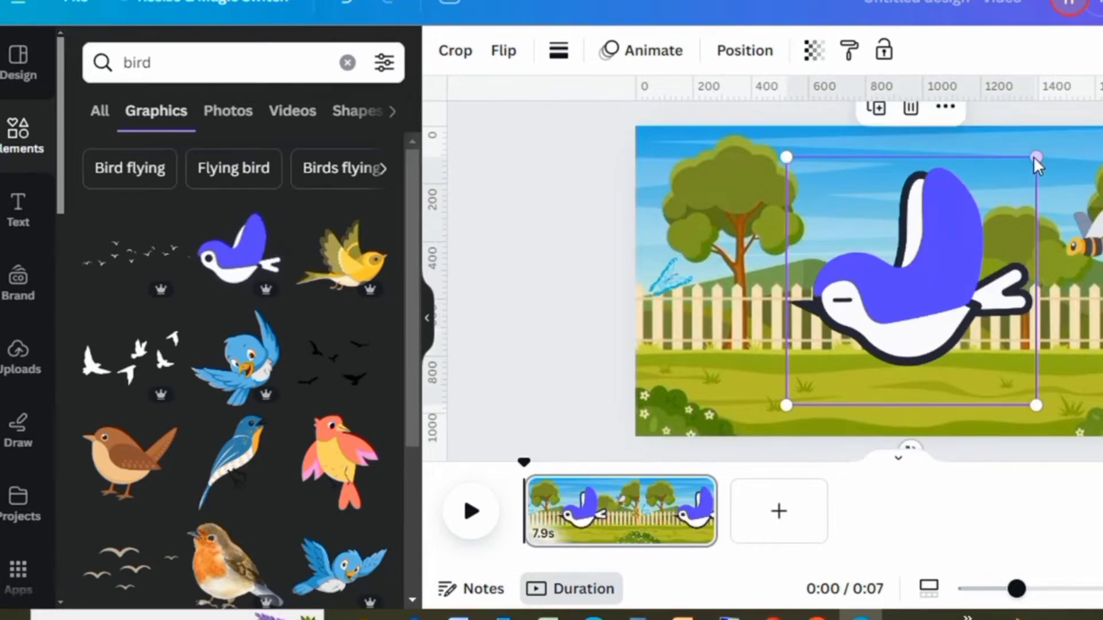
pyautogui.moveTo(1036, 157); pyautogui.dragTo(694, 207)
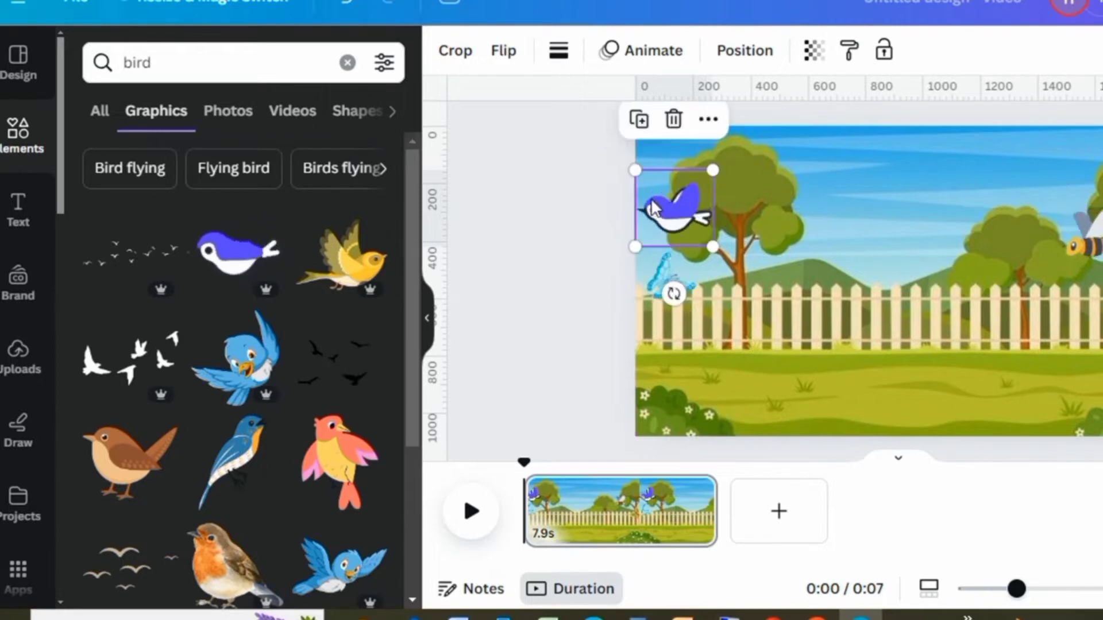
# Step: Flip the purple bird horizontally so it faces into the scene
pyautogui.click(503, 51)
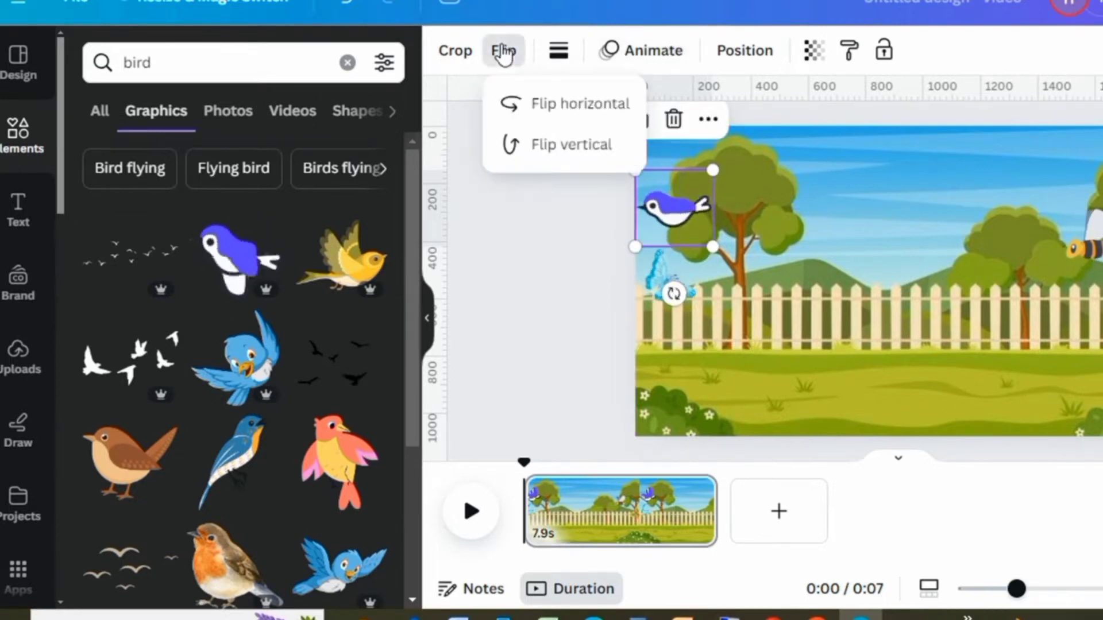
pyautogui.click(567, 113)
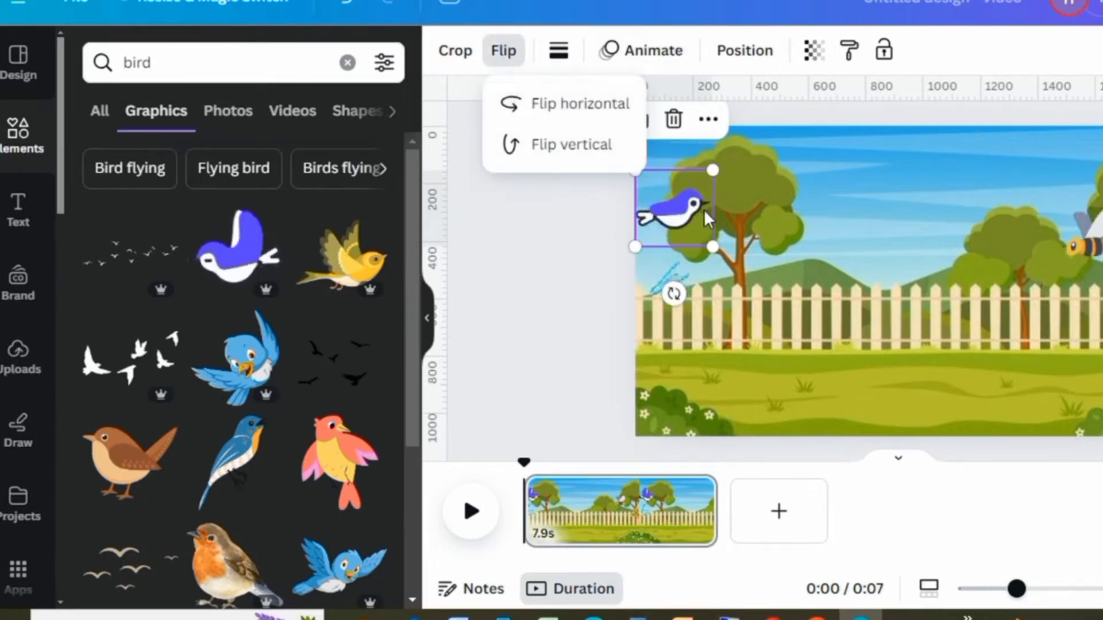
pyautogui.click(566, 315)
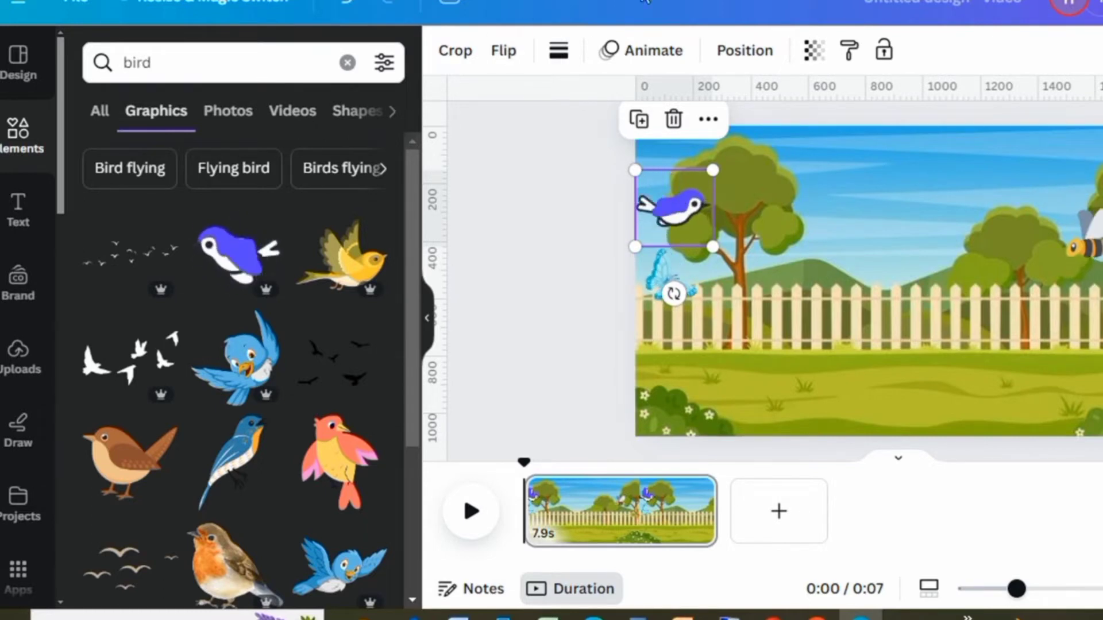
# Step: Create a custom animation for the purple bird with a wavy flight path running rightward across the sky
pyautogui.click(656, 53)
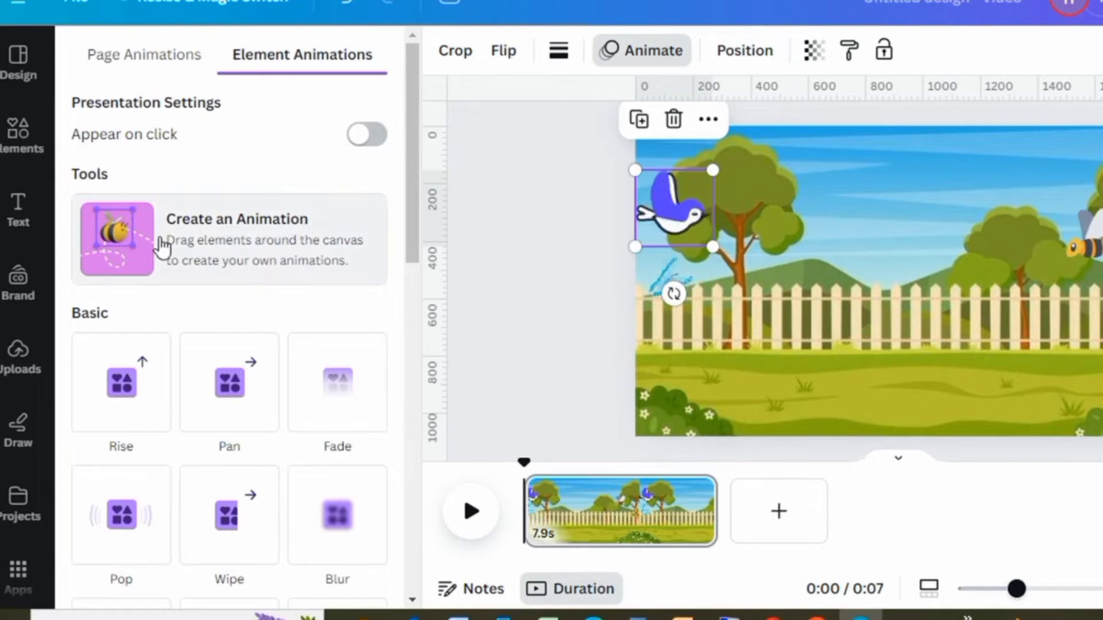
pyautogui.click(138, 248)
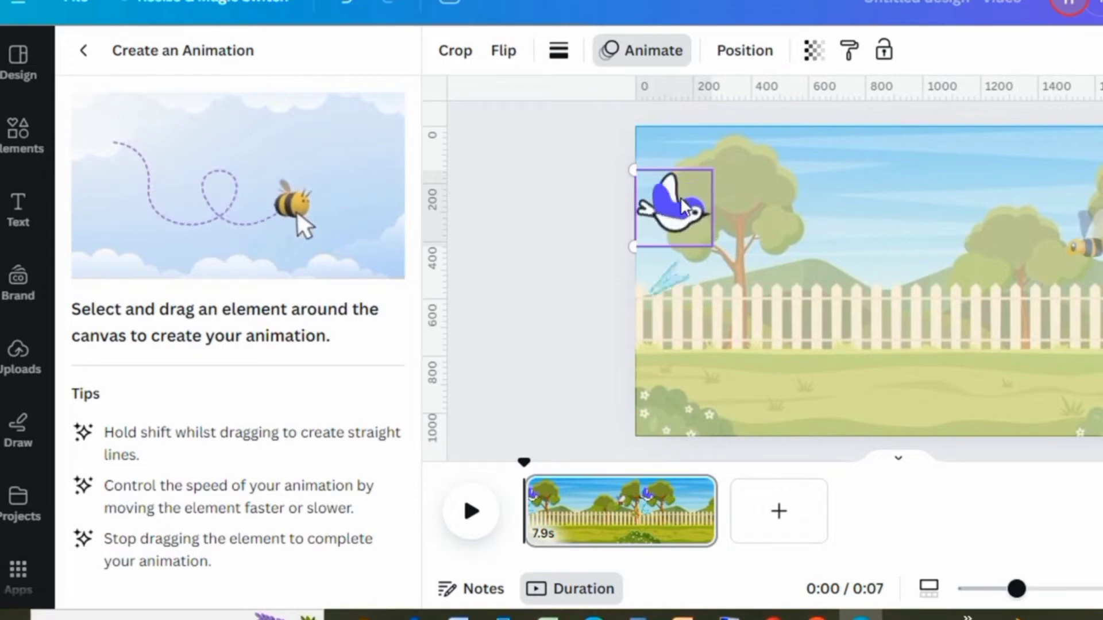
pyautogui.moveTo(787, 208)
pyautogui.mouseDown()
pyautogui.moveTo(833, 207)
pyautogui.moveTo(858, 231)
pyautogui.moveTo(913, 192)
pyautogui.moveTo(985, 221)
pyautogui.mouseUp()
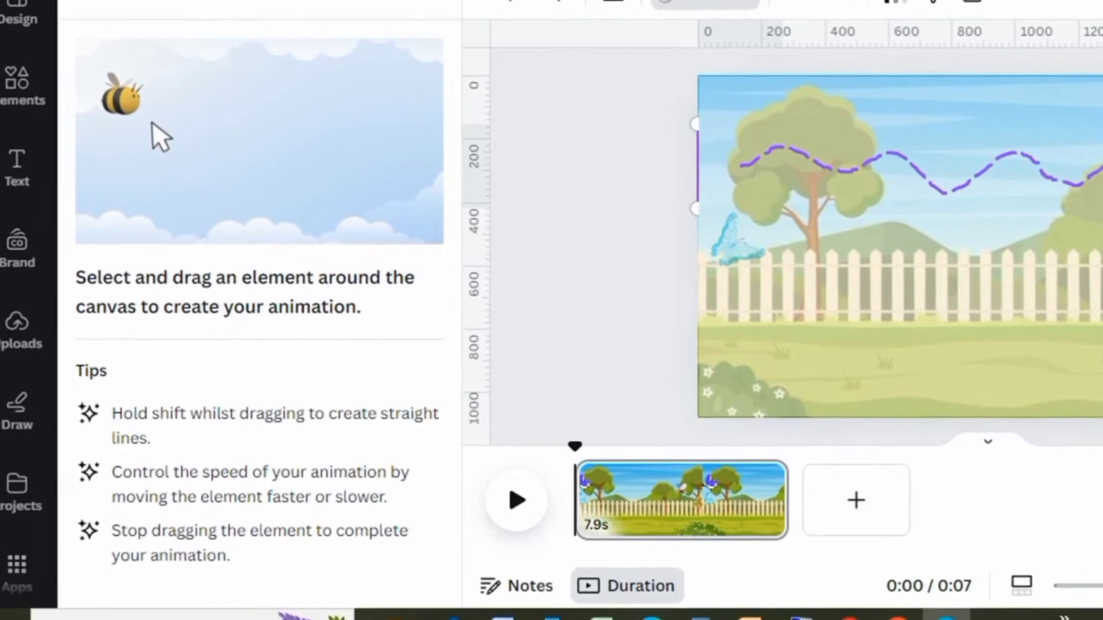
pyautogui.moveTo(1091, 175); pyautogui.dragTo(1102, 165)
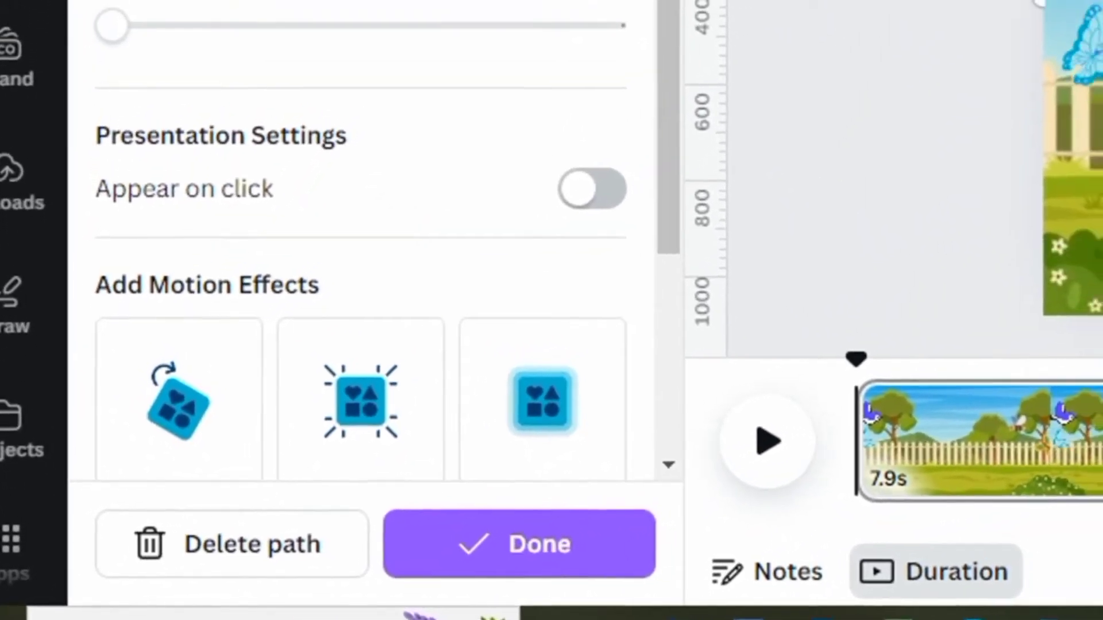
# Step: Set the bird animation's movement style to Steady and adjust its speed
pyautogui.scroll(-1, 284, 110)
pyautogui.scroll(-2, 276, 120)
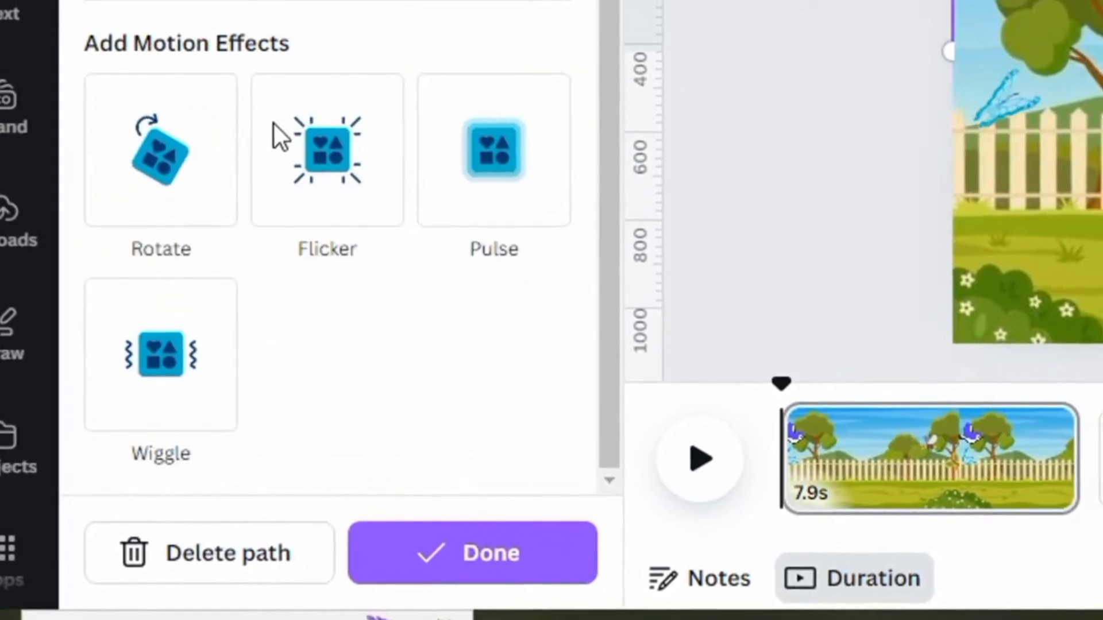
pyautogui.scroll(3, 264, 141)
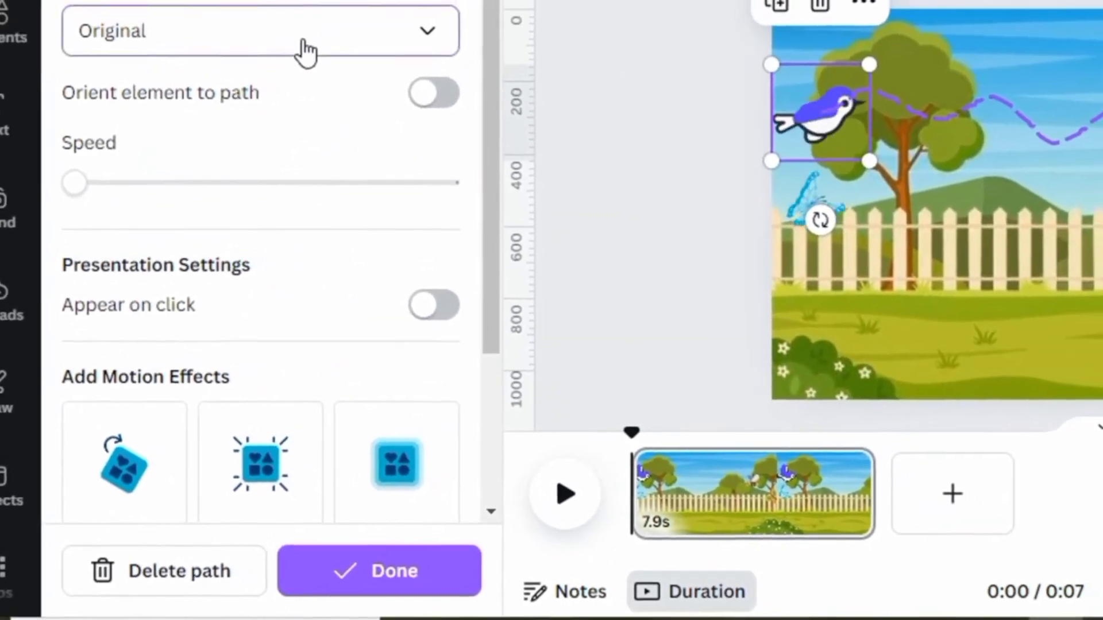
pyautogui.click(313, 35)
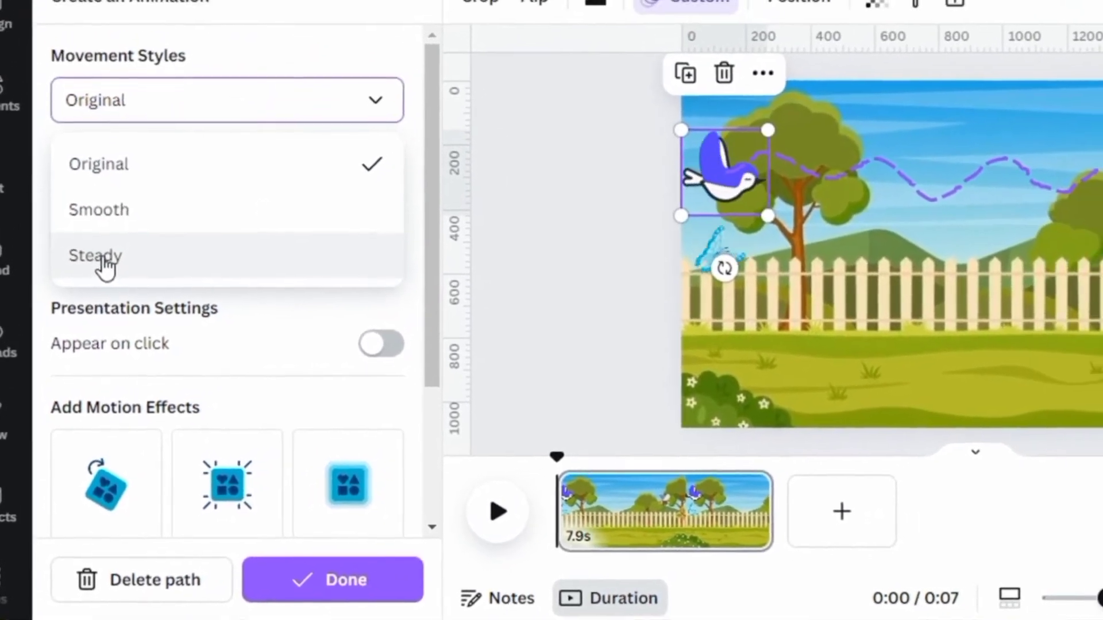
pyautogui.click(106, 246)
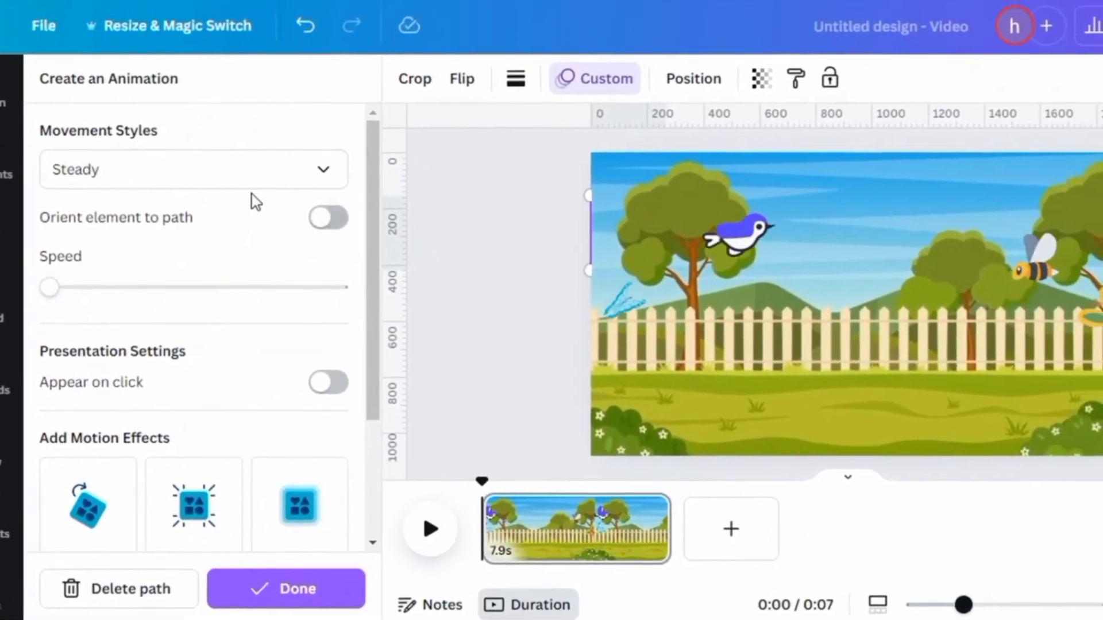
pyautogui.click(58, 289)
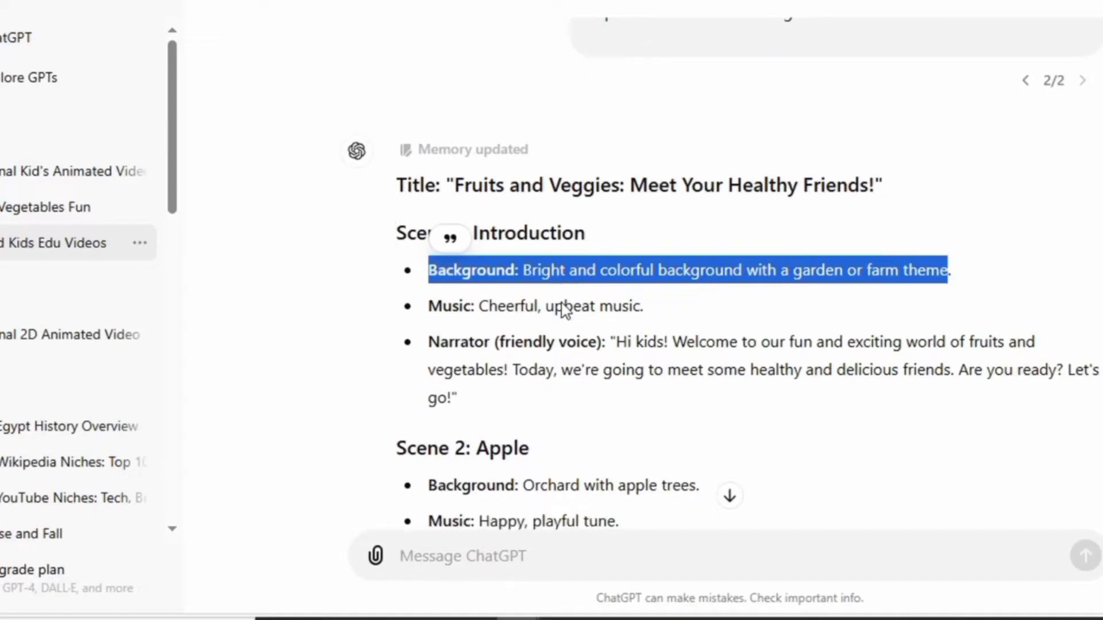
# Step: Switch to ChatGPT and read through the script's introduction, apple, carrot, banana and broccoli scenes
pyautogui.scroll(-7, 563, 310)
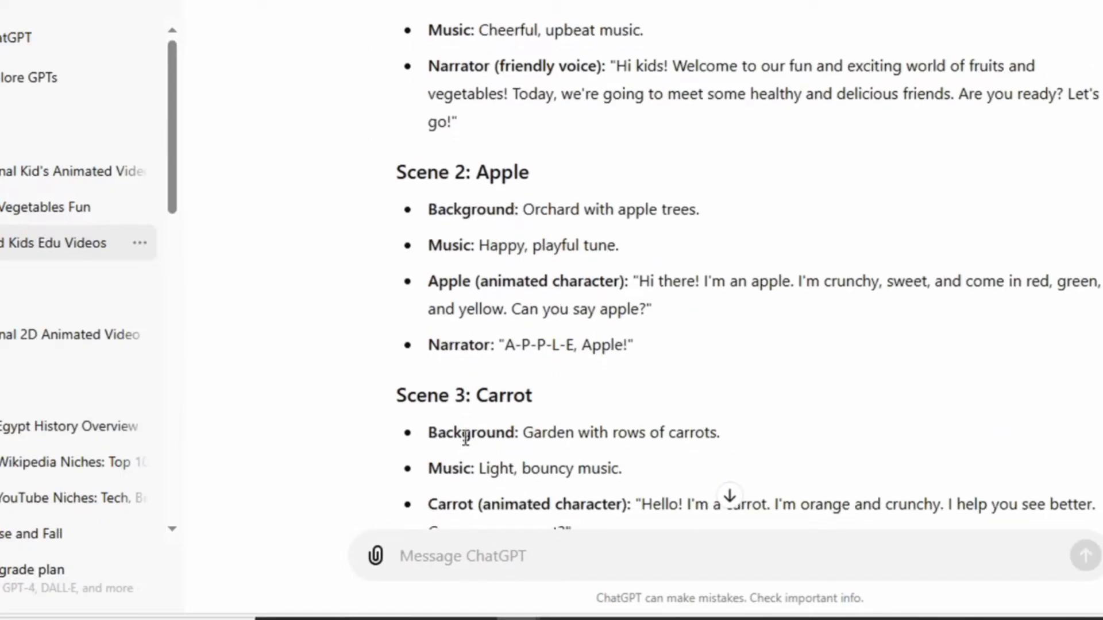
pyautogui.scroll(-7, 465, 438)
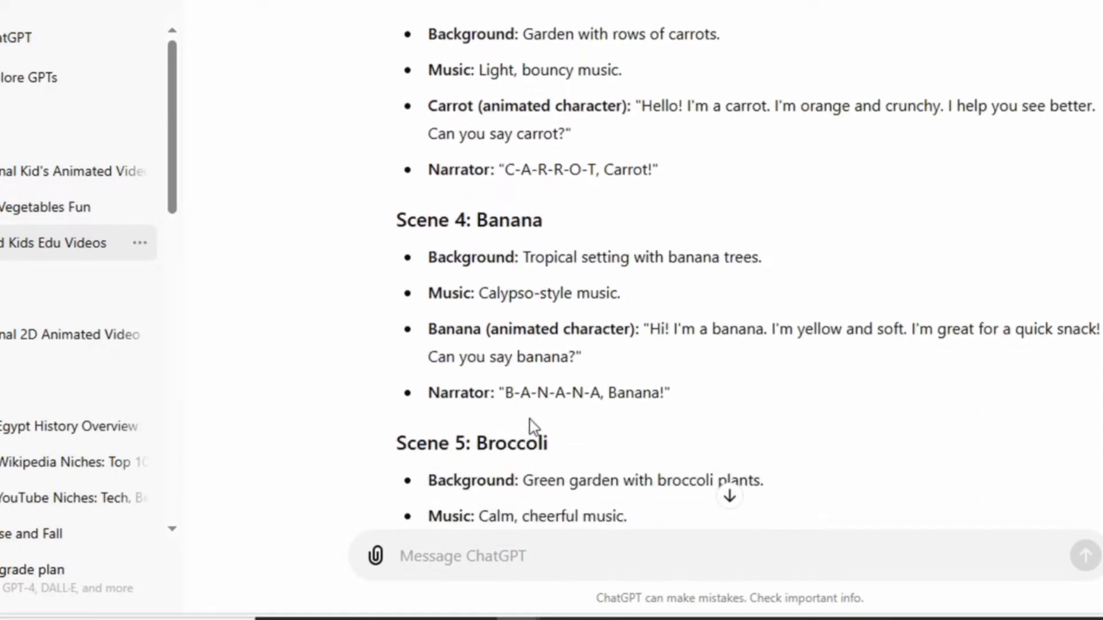
pyautogui.scroll(-2, 531, 476)
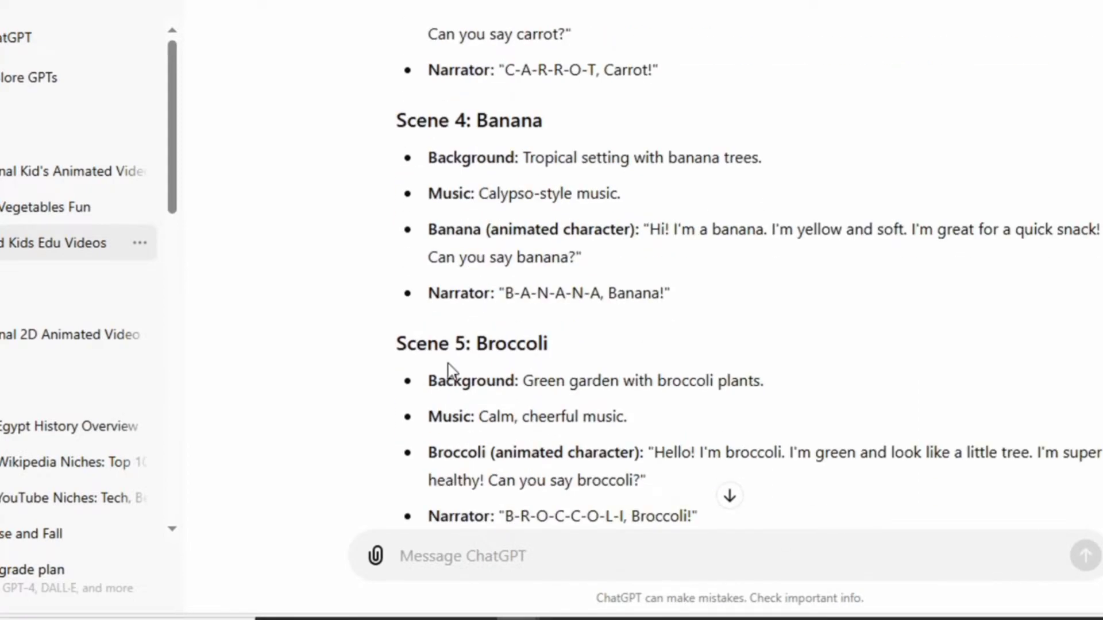
pyautogui.scroll(-1, 509, 413)
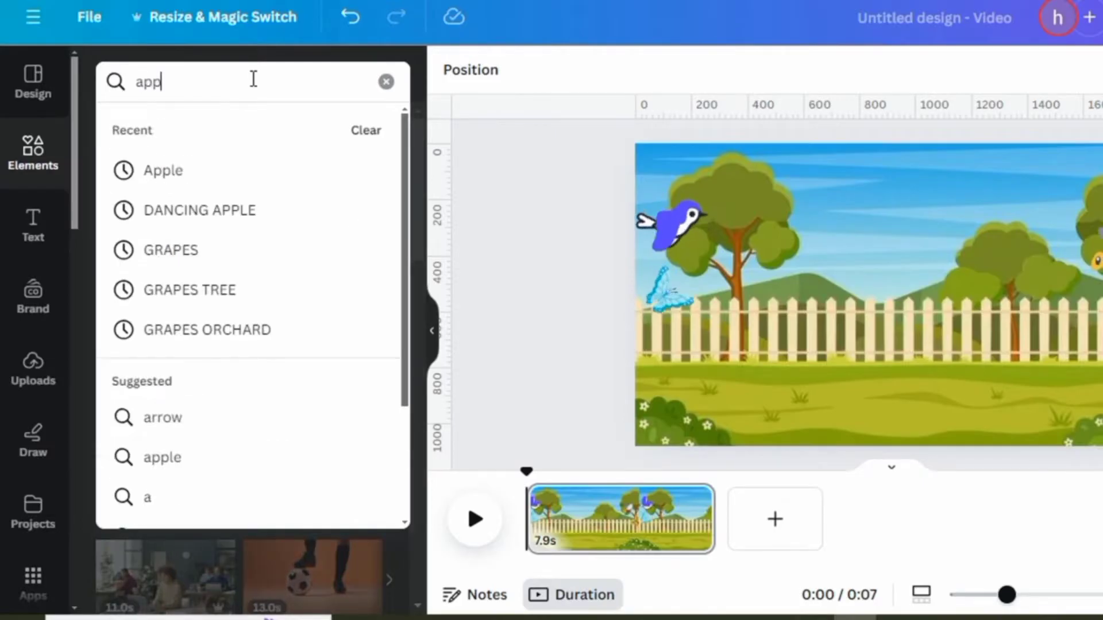
# Step: Search Canva's elements for "apple with face", limit the results to graphics, and add the smiling red apple with two leaves to the page
pyautogui.write('le')
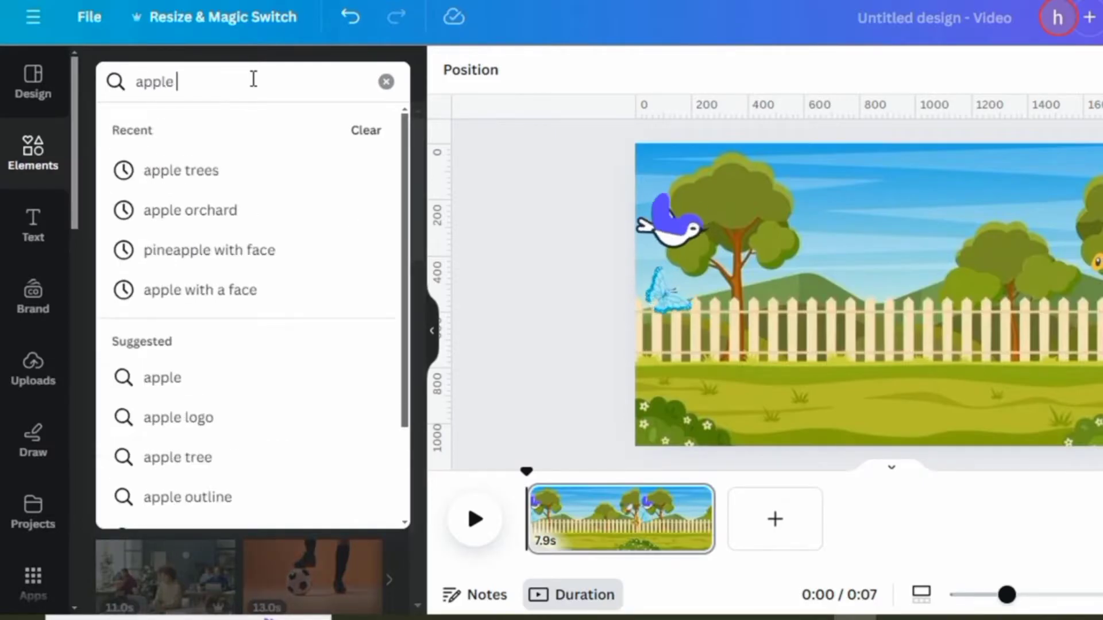
pyautogui.write(' with face')
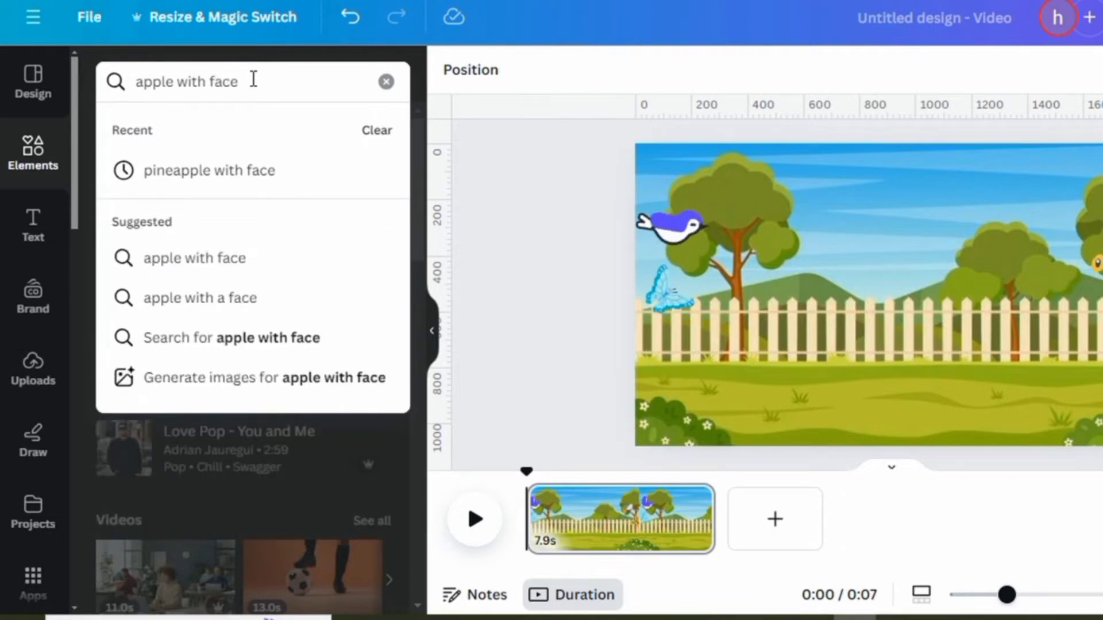
pyautogui.press('Return')
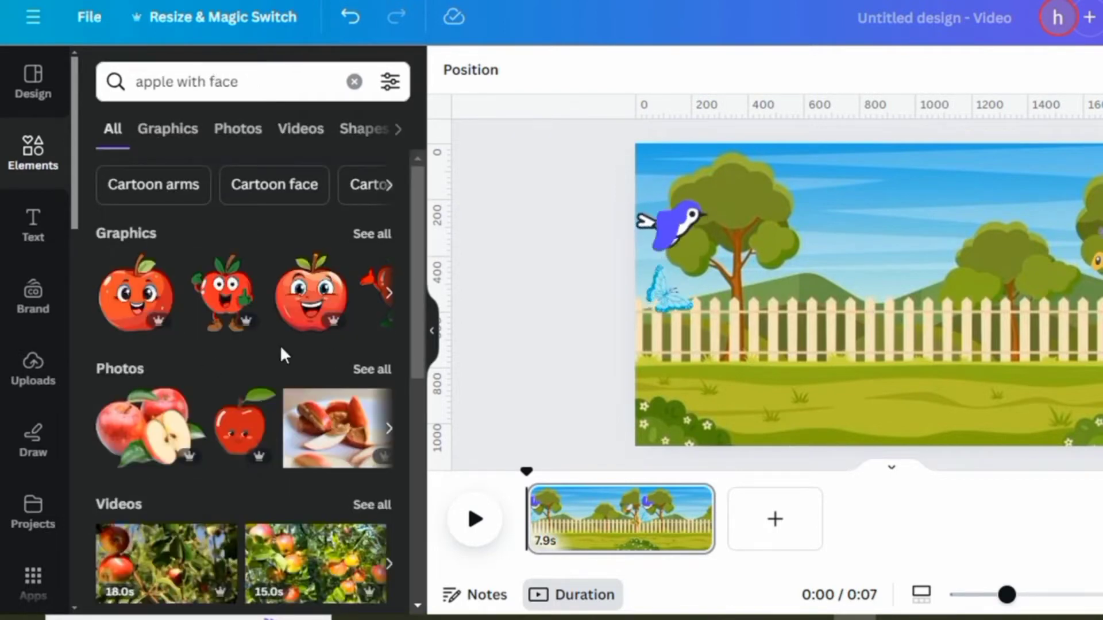
pyautogui.click(363, 235)
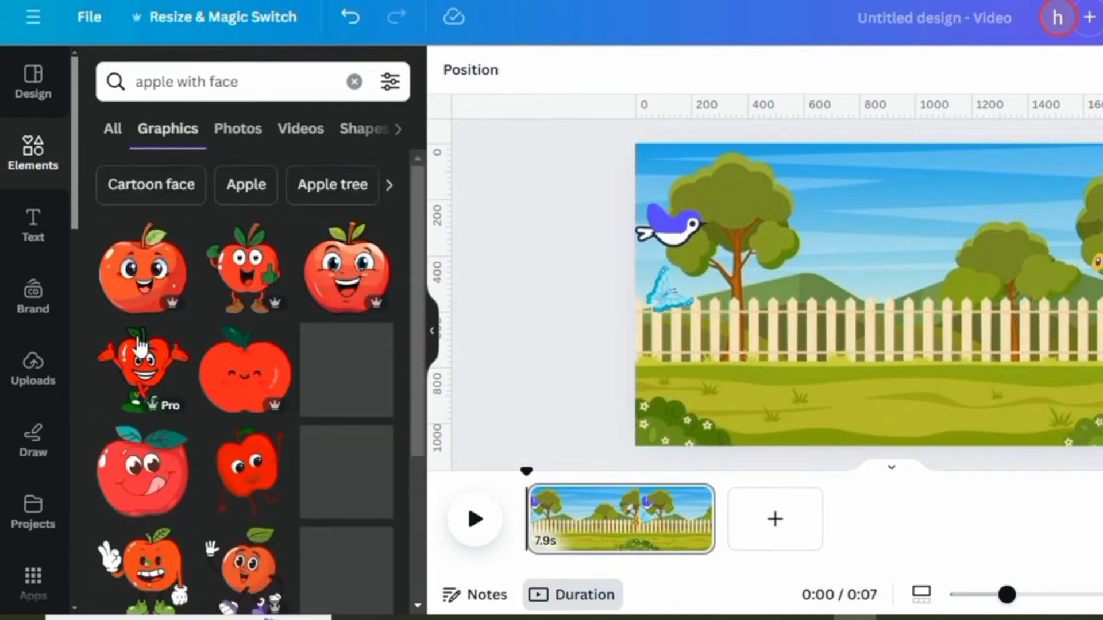
pyautogui.click(347, 247)
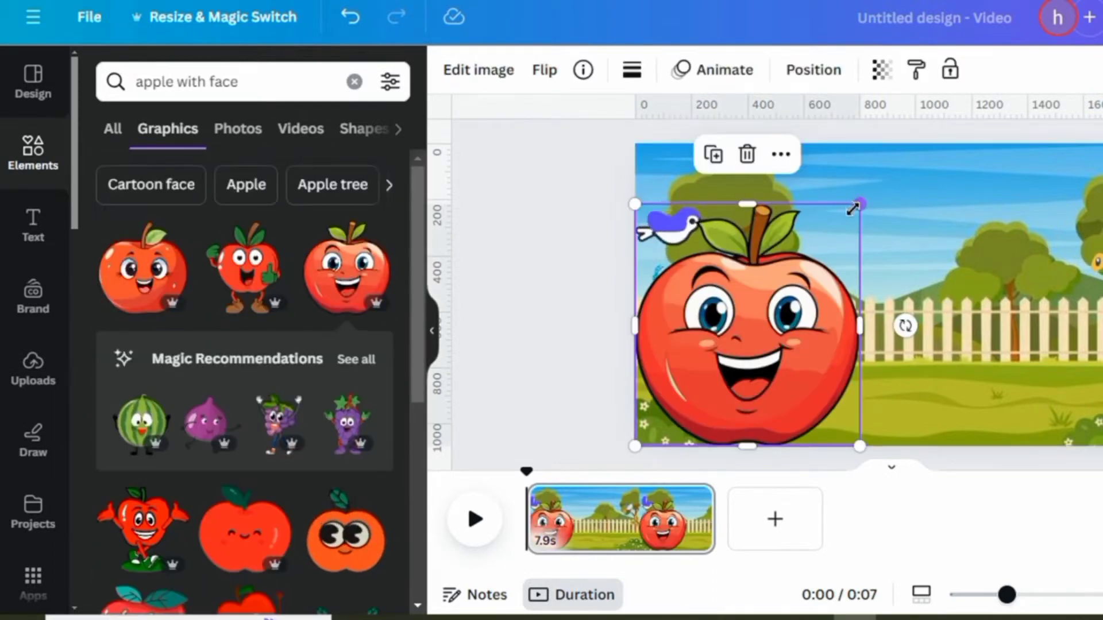
# Step: Shrink the apple into the page's lower-left corner and line up the smiling banana, grapes and tomato graphics beside it on the grass
pyautogui.moveTo(853, 209); pyautogui.dragTo(741, 334)
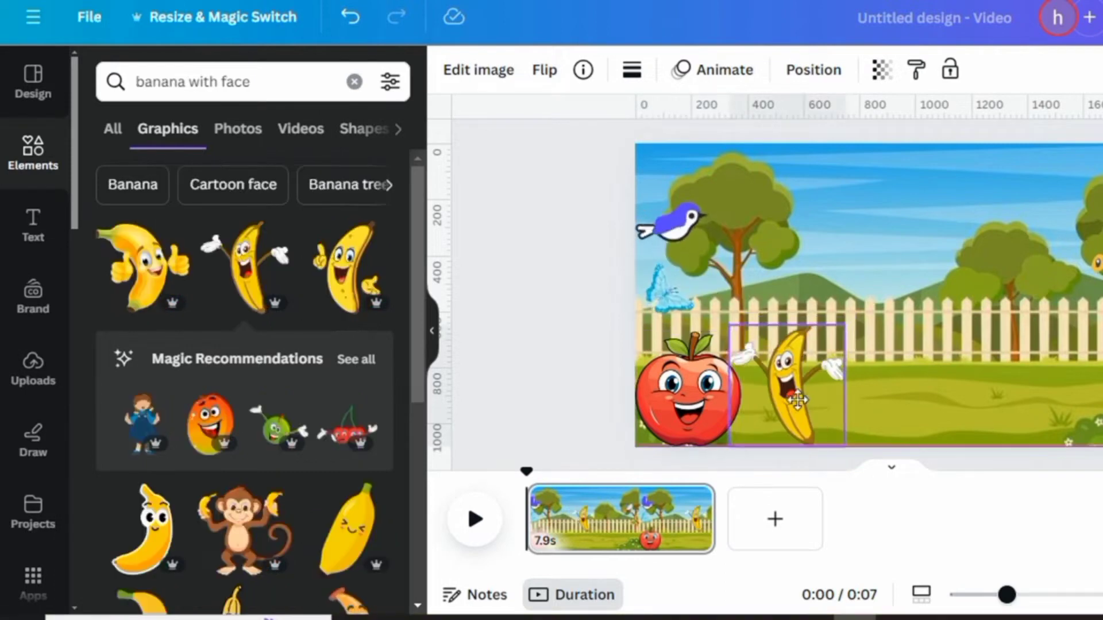
pyautogui.moveTo(849, 325); pyautogui.dragTo(844, 327)
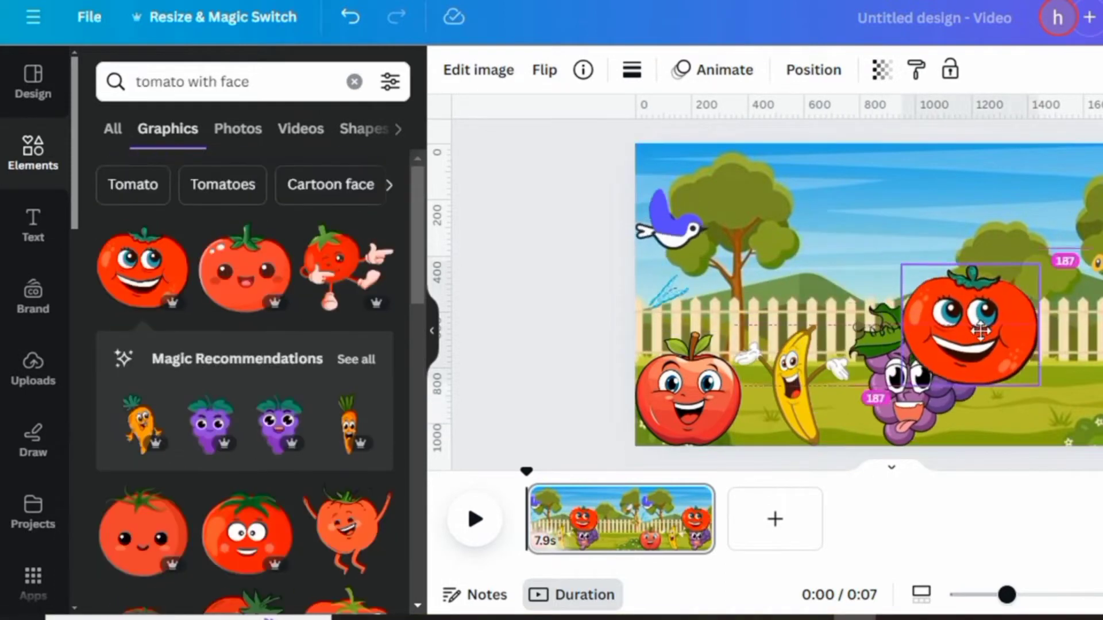
pyautogui.moveTo(967, 325); pyautogui.dragTo(1037, 392)
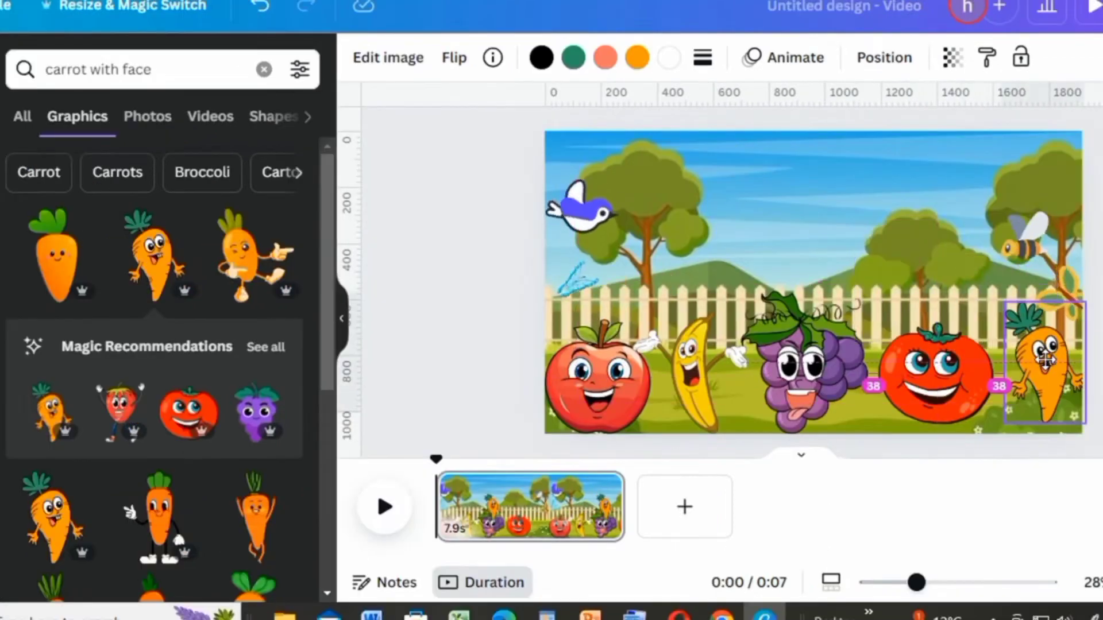
# Step: Enlarge the carrot beside the tomato and settle both characters along the page's lower edge, in line with the other fruits
pyautogui.moveTo(1028, 333); pyautogui.dragTo(983, 288)
pyautogui.moveTo(1043, 367); pyautogui.dragTo(1046, 377)
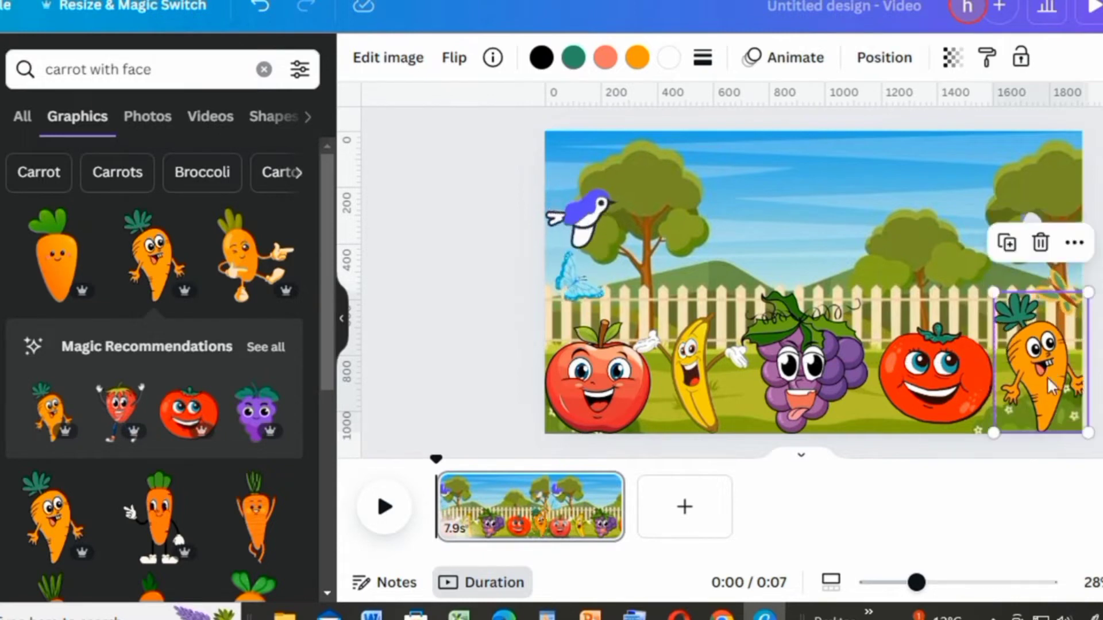
pyautogui.click(933, 379)
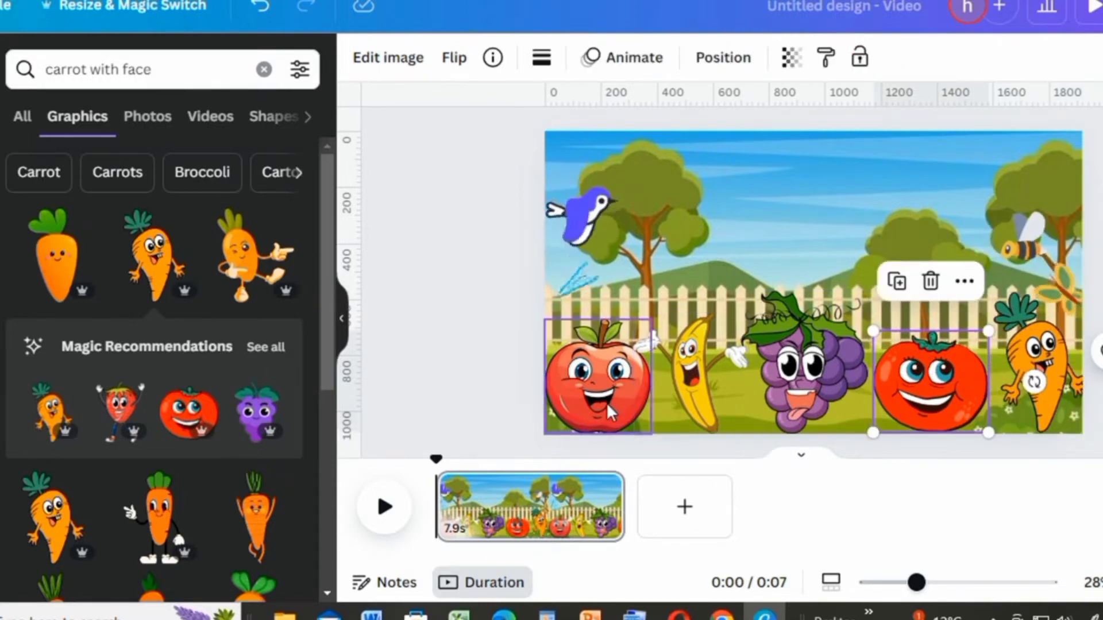
pyautogui.moveTo(277, 247)
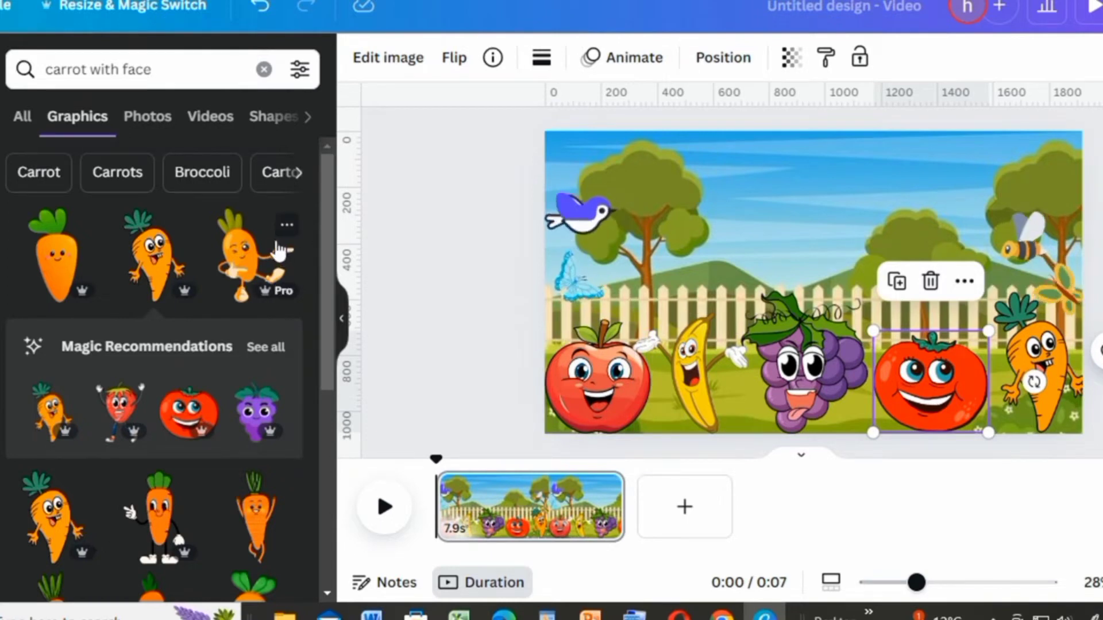
# Step: Look through the photo animations for the apple and apply the Pop animation to it
pyautogui.click(598, 379)
pyautogui.click(639, 64)
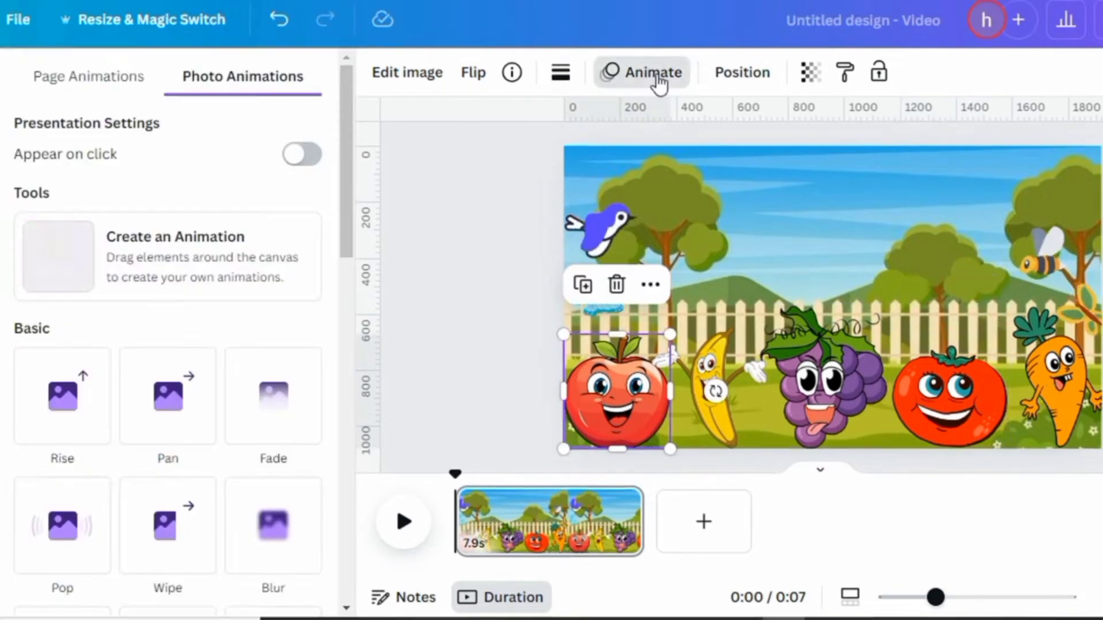
pyautogui.scroll(-6, 124, 504)
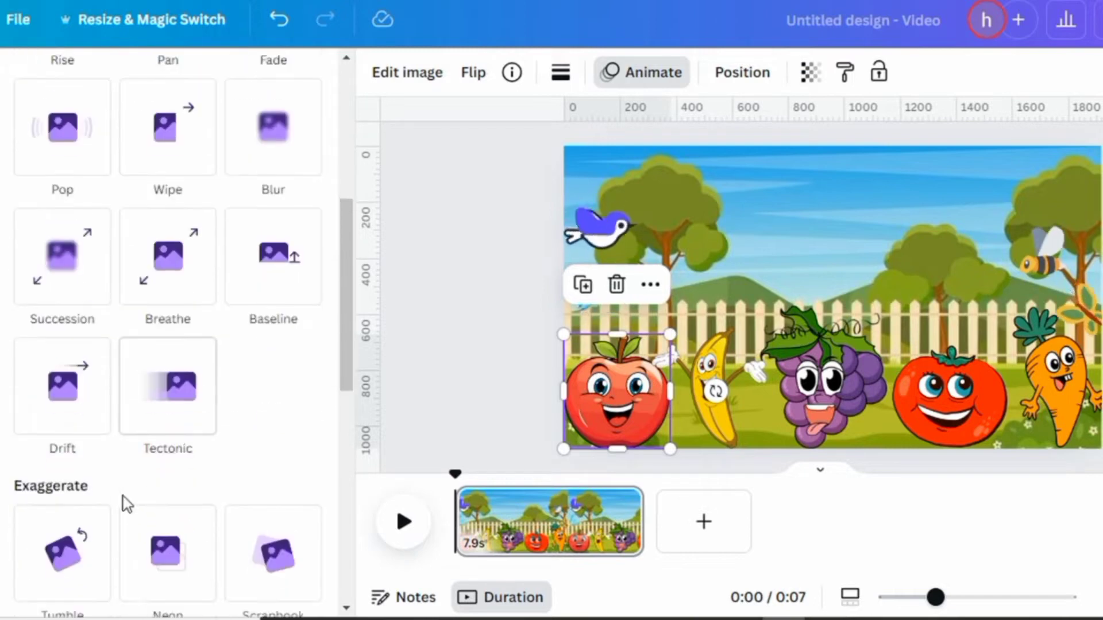
pyautogui.scroll(-8, 124, 504)
pyautogui.scroll(3, 124, 504)
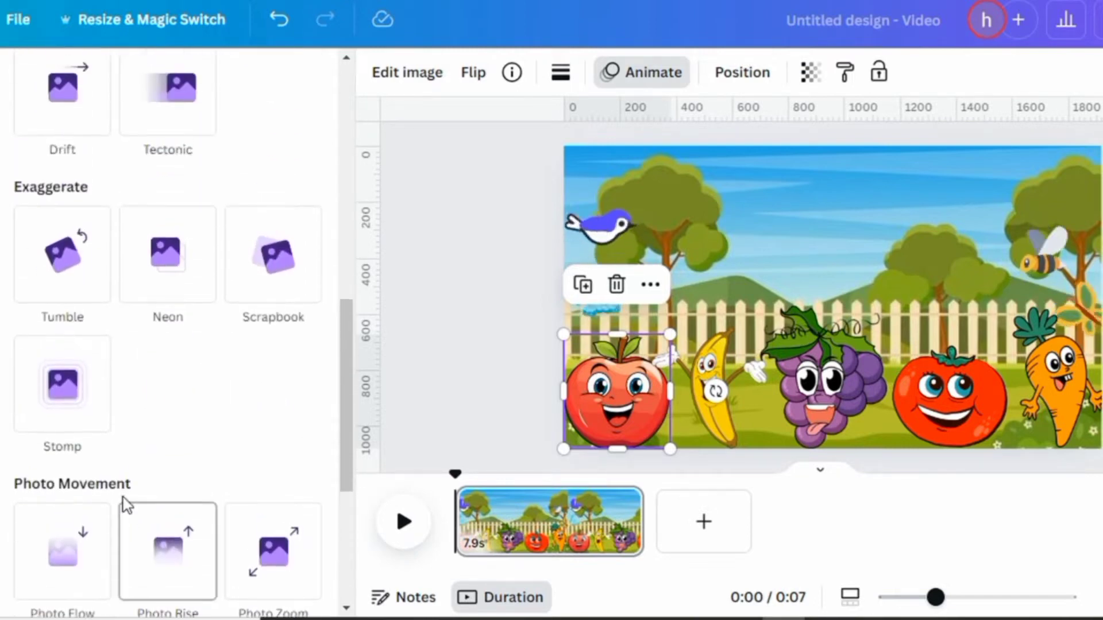
pyautogui.scroll(10, 125, 504)
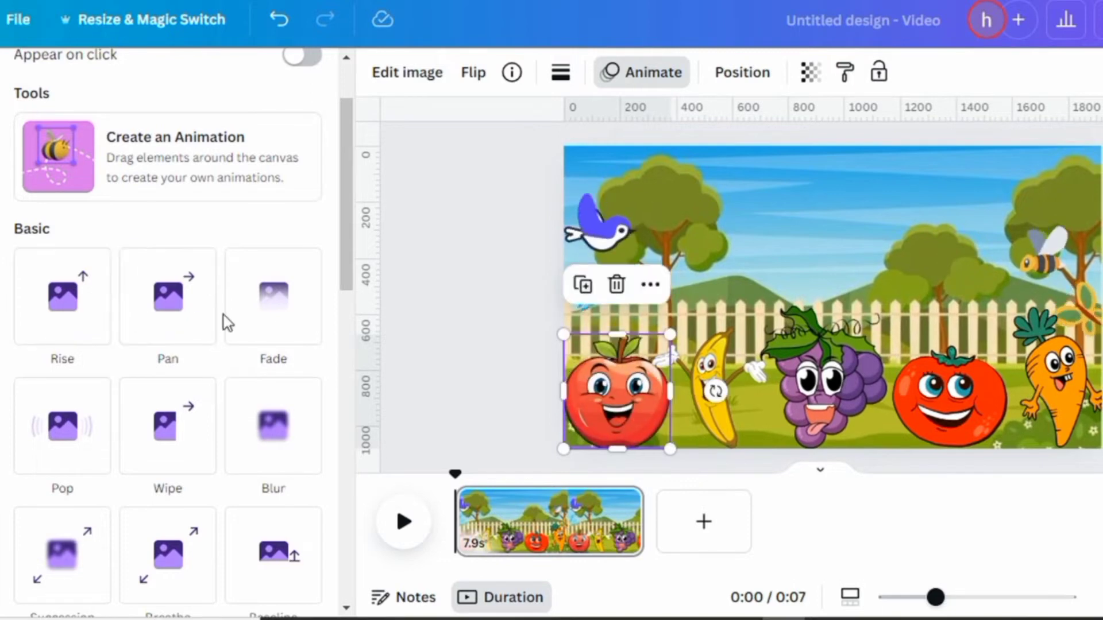
pyautogui.scroll(-3, 261, 438)
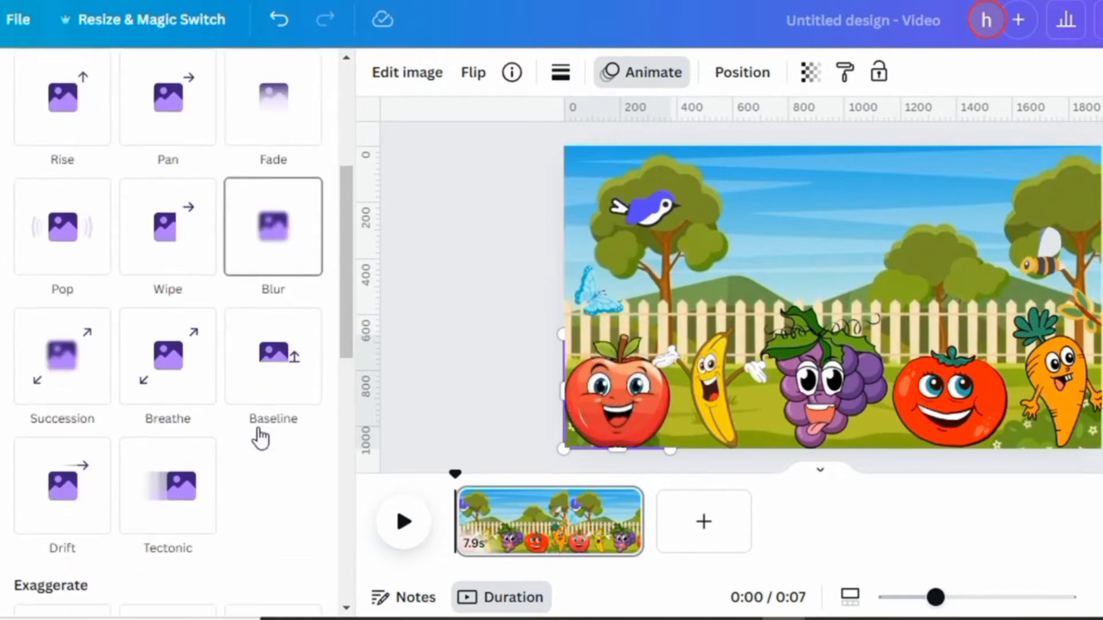
pyautogui.scroll(-6, 262, 438)
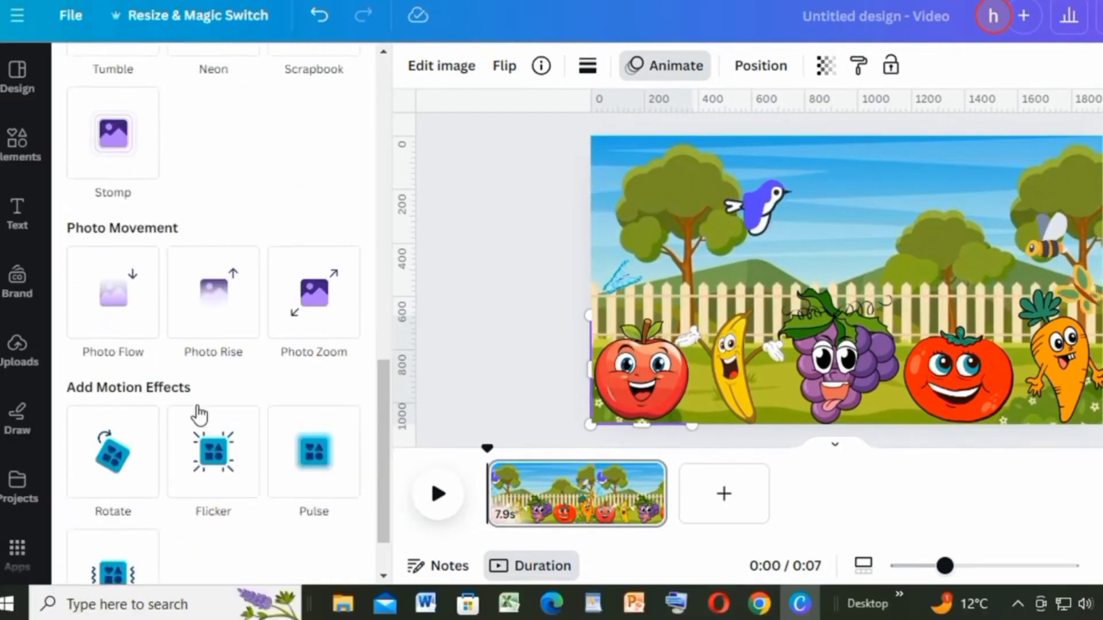
pyautogui.scroll(-1, 198, 413)
pyautogui.click(198, 413)
pyautogui.scroll(3, 198, 413)
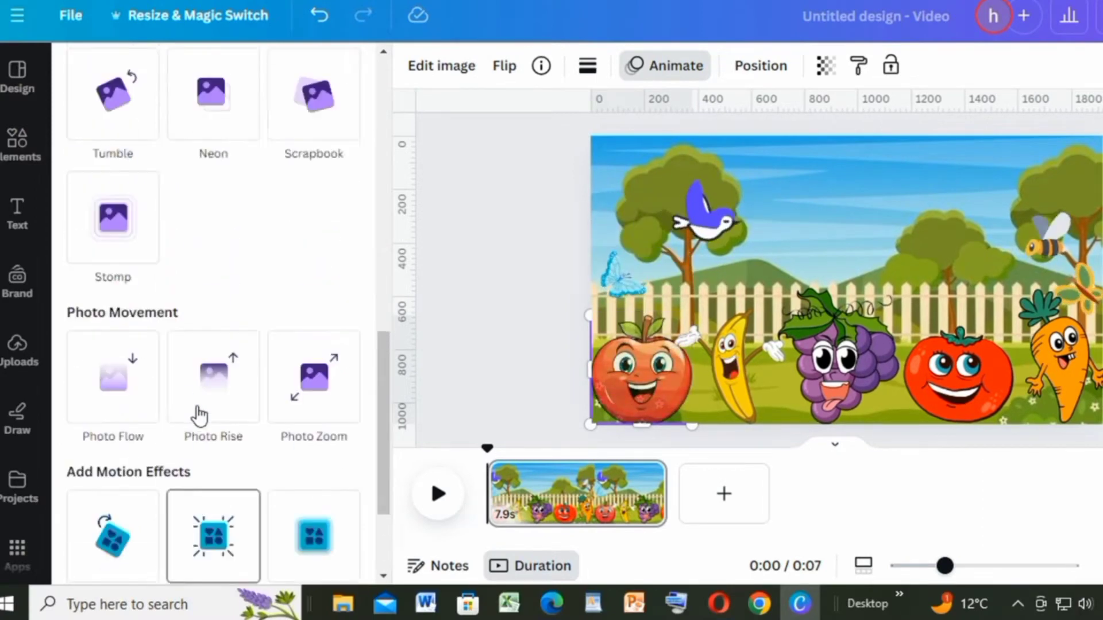
pyautogui.scroll(8, 197, 419)
pyautogui.click(113, 232)
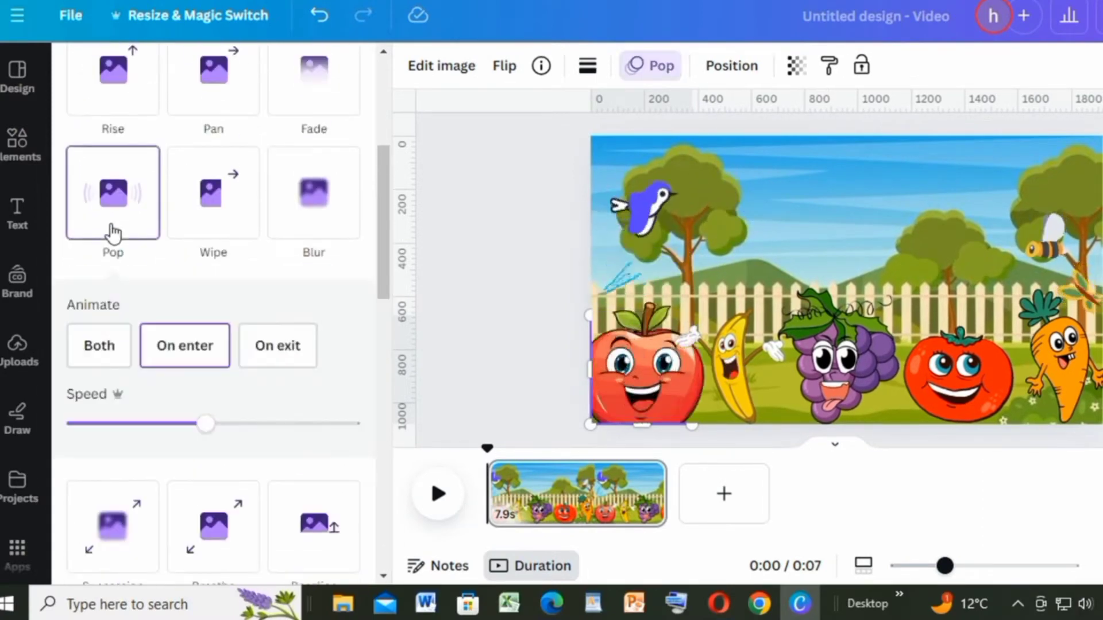
# Step: Add the Wiggle motion effect to the apple and review its combined animation settings
pyautogui.scroll(-5, 164, 451)
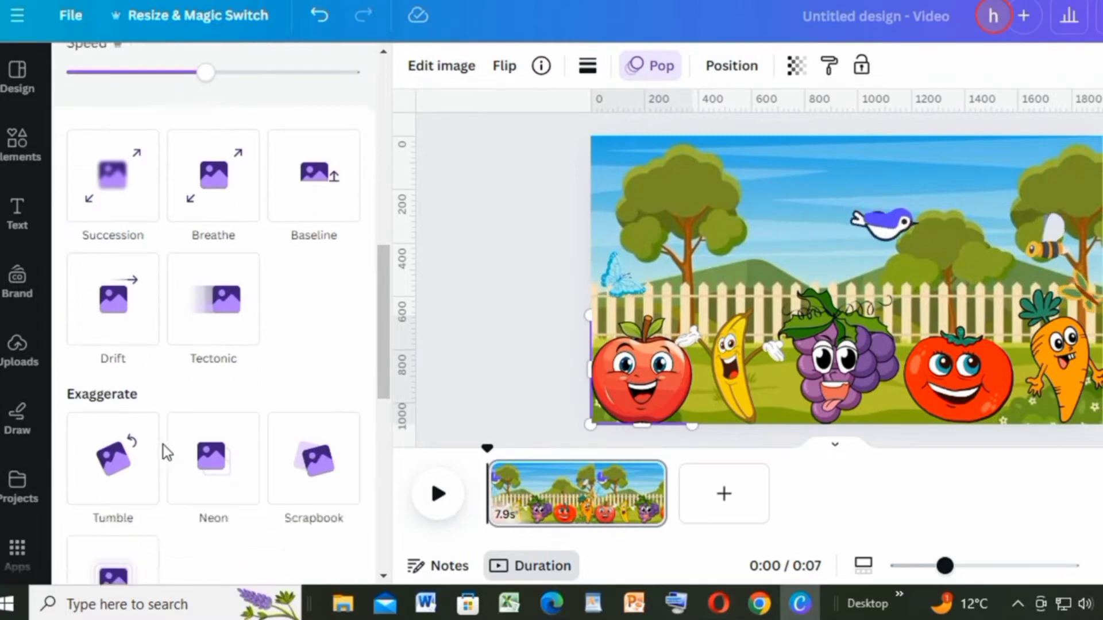
pyautogui.scroll(-8, 163, 444)
pyautogui.click(112, 508)
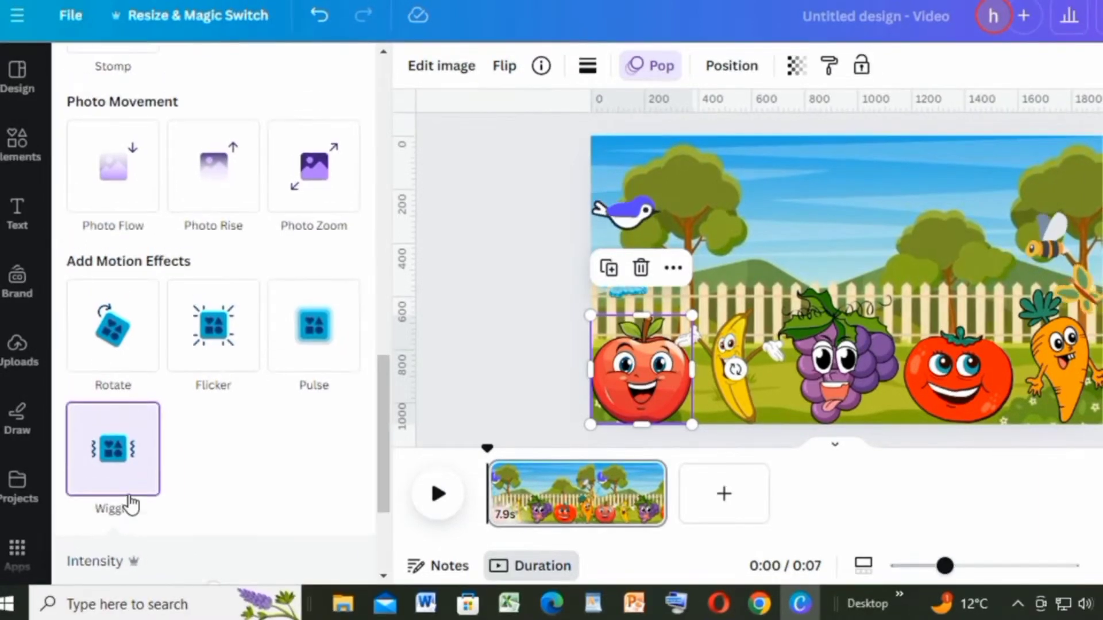
pyautogui.scroll(10, 129, 505)
pyautogui.scroll(5, 131, 500)
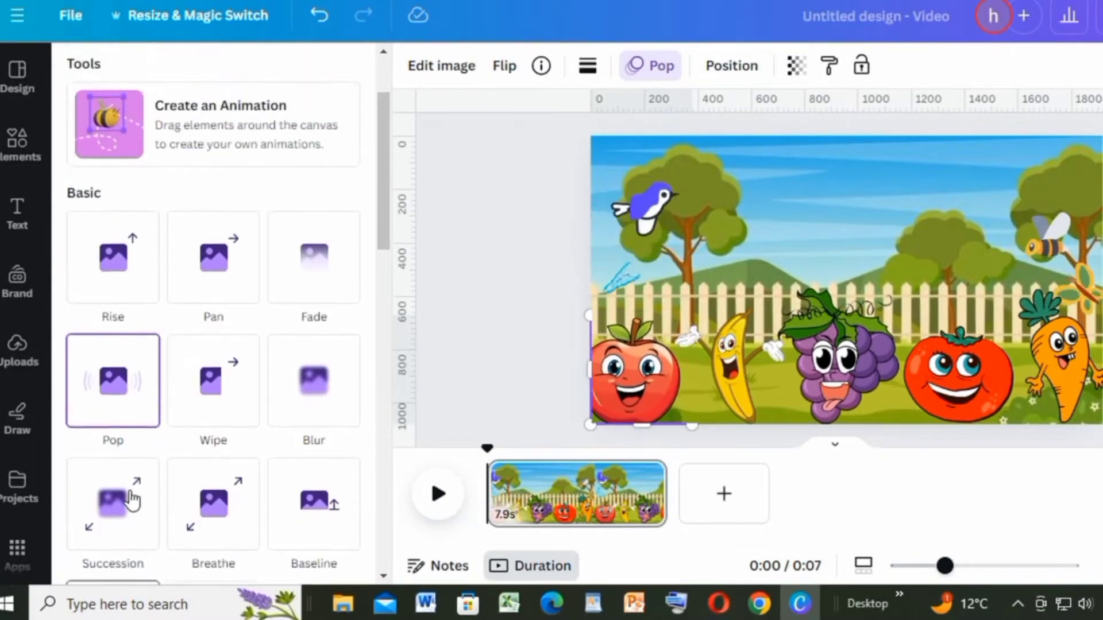
pyautogui.scroll(-10, 130, 500)
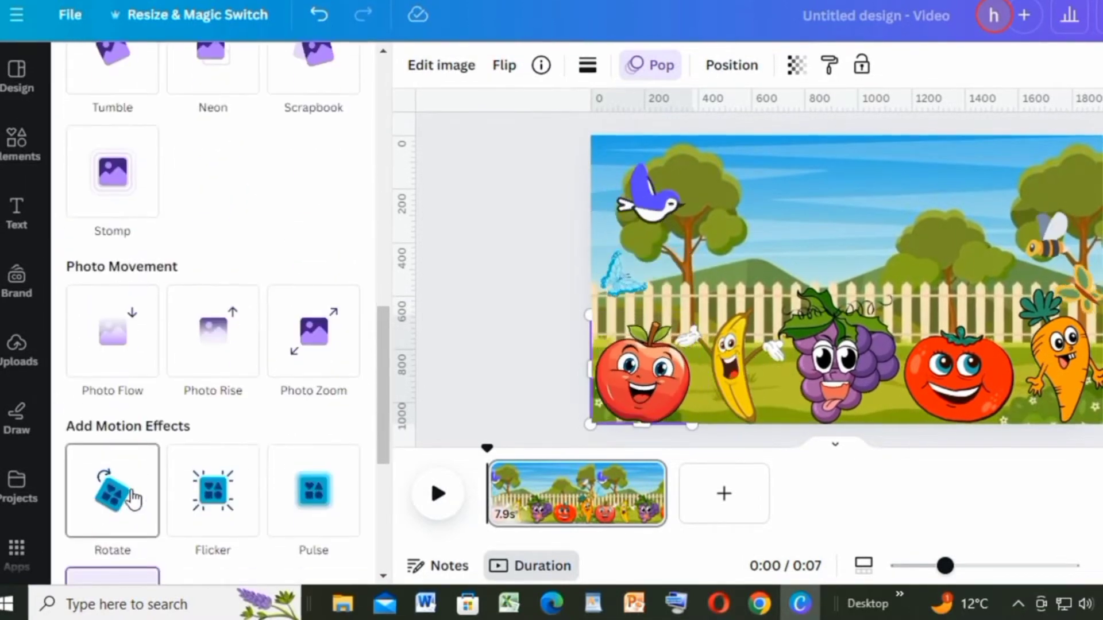
pyautogui.scroll(-4, 132, 497)
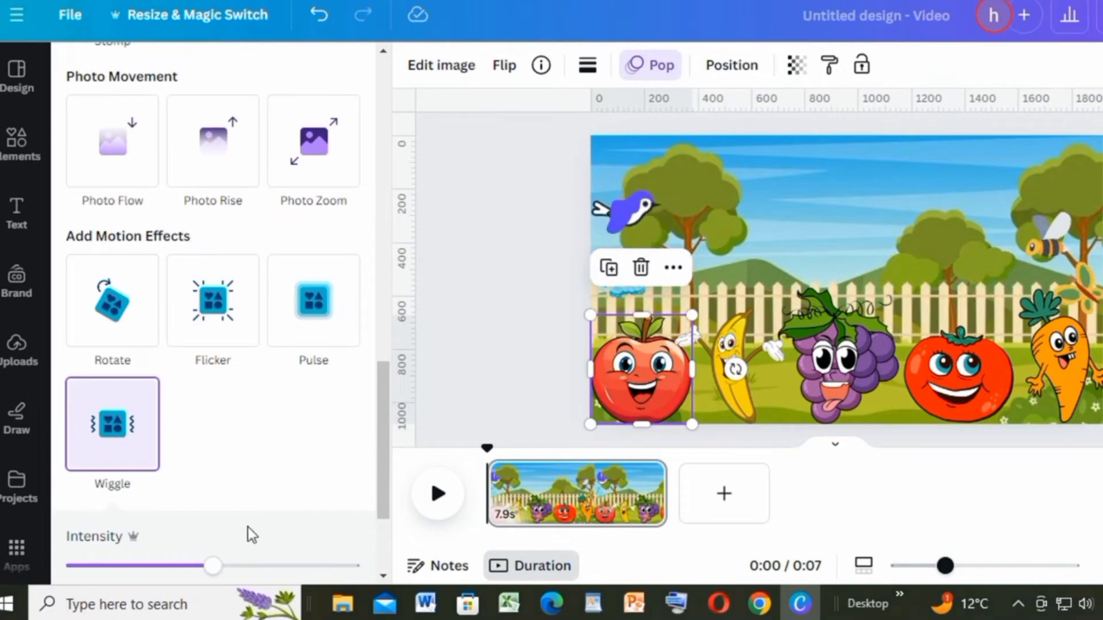
# Step: Apply the Pop animation together with the Wiggle motion effect to the banana
pyautogui.click(735, 392)
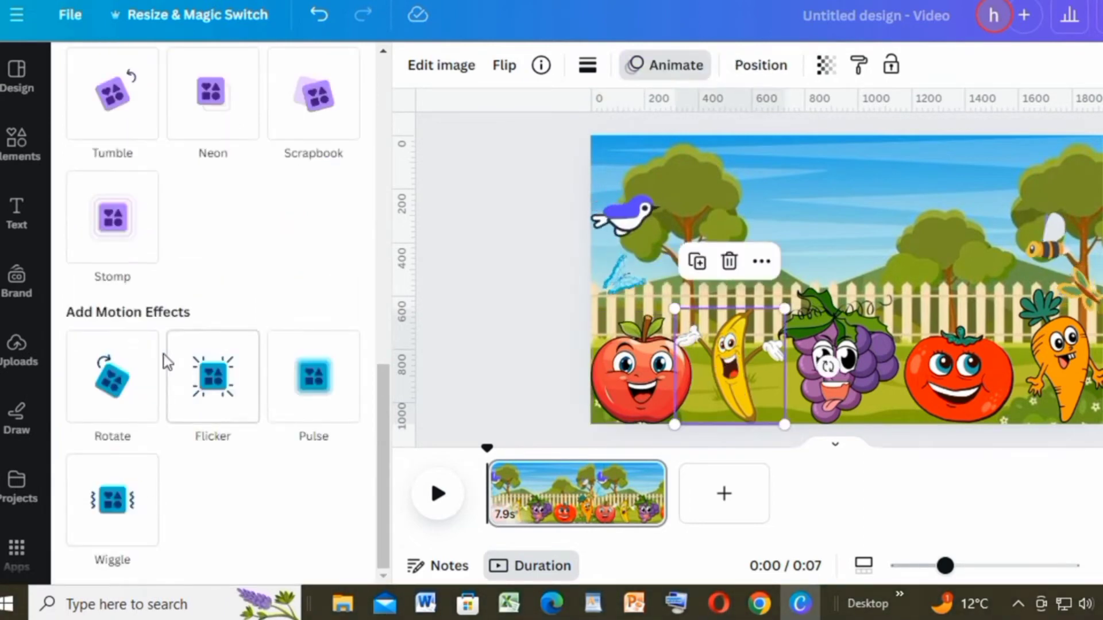
pyautogui.scroll(6, 128, 310)
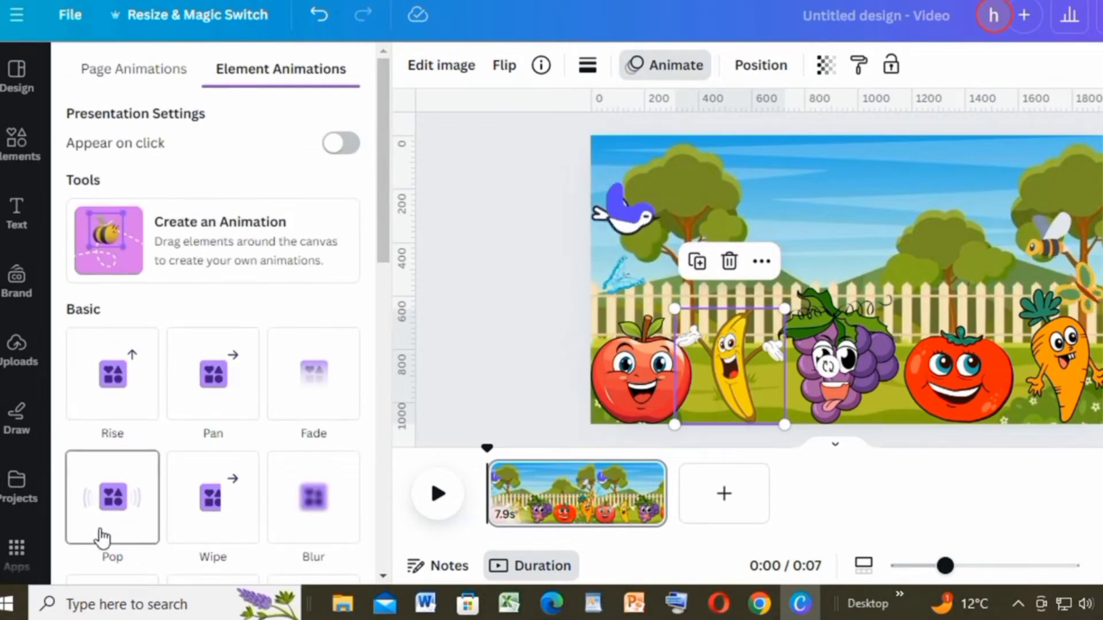
pyautogui.click(101, 536)
pyautogui.scroll(-8, 147, 531)
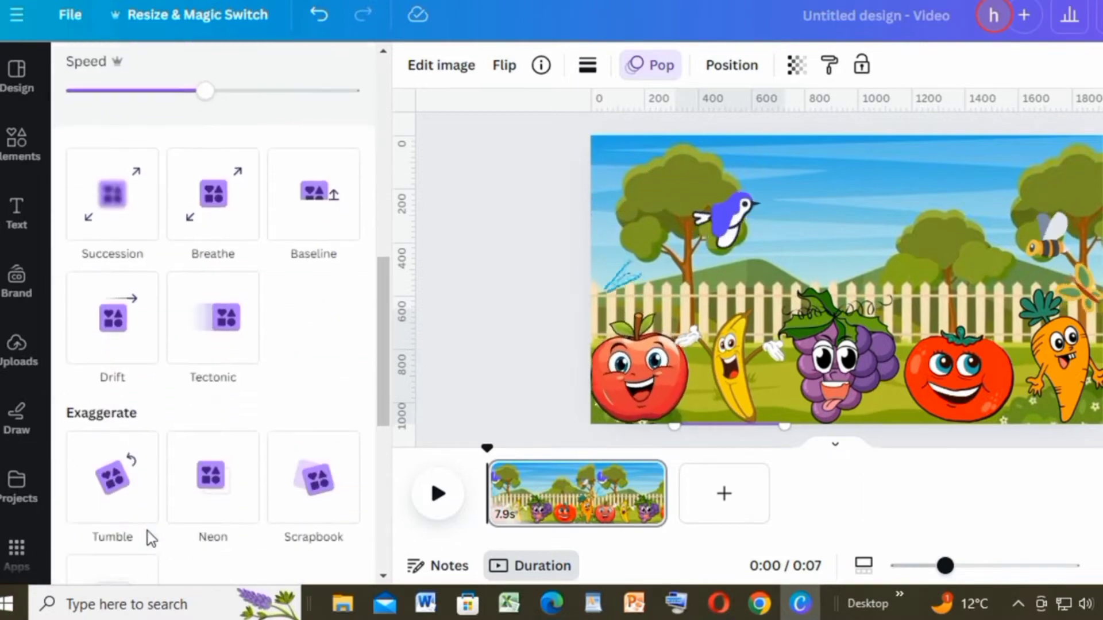
pyautogui.scroll(-8, 147, 532)
pyautogui.click(131, 451)
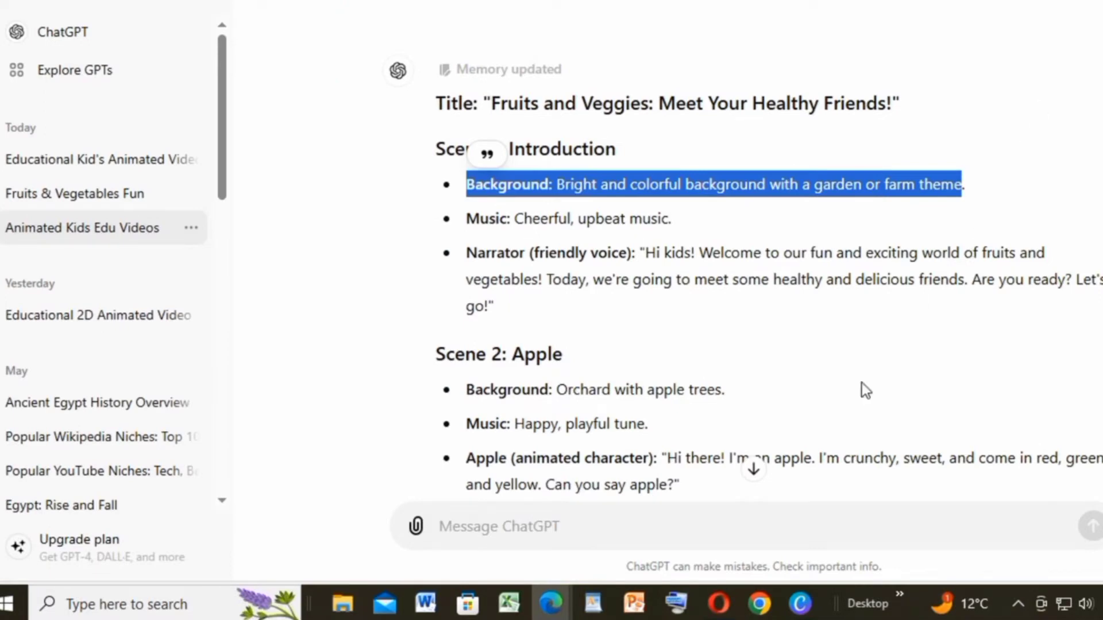
# Step: Switch from ChatGPT back to Canva and add a text box in the upper sky reading "FRUITS &VEGITABLES"
pyautogui.click(802, 604)
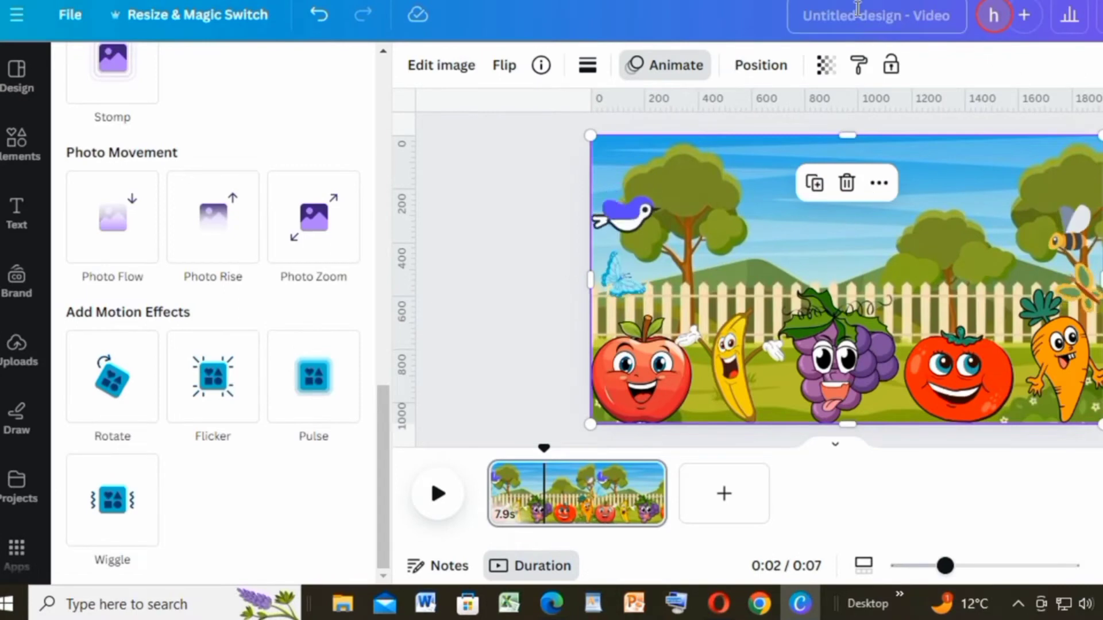
pyautogui.click(17, 215)
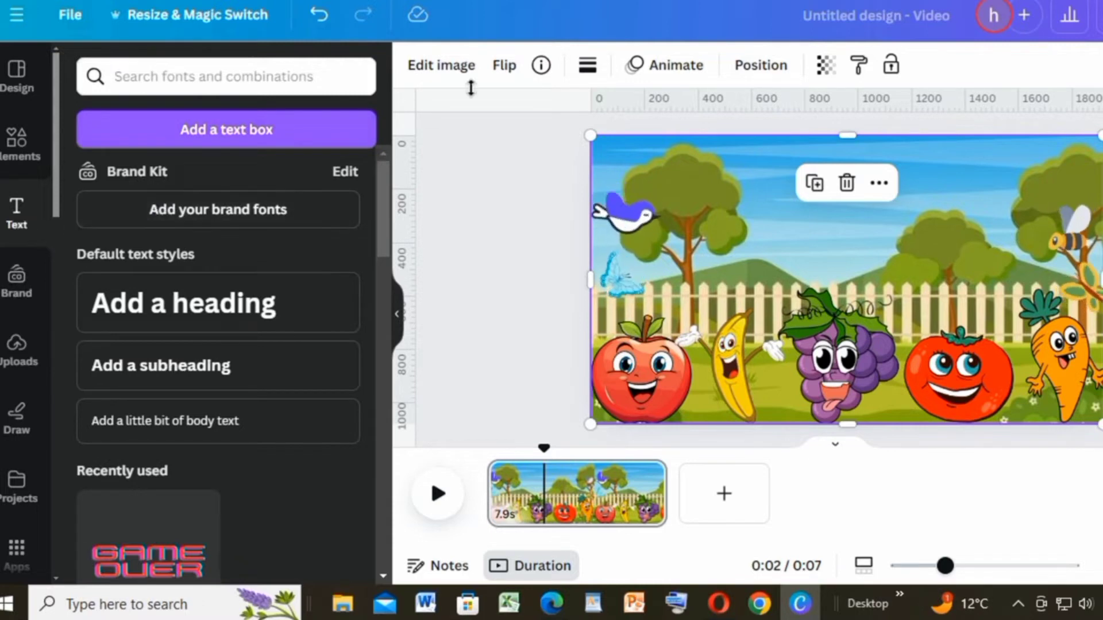
pyautogui.click(280, 133)
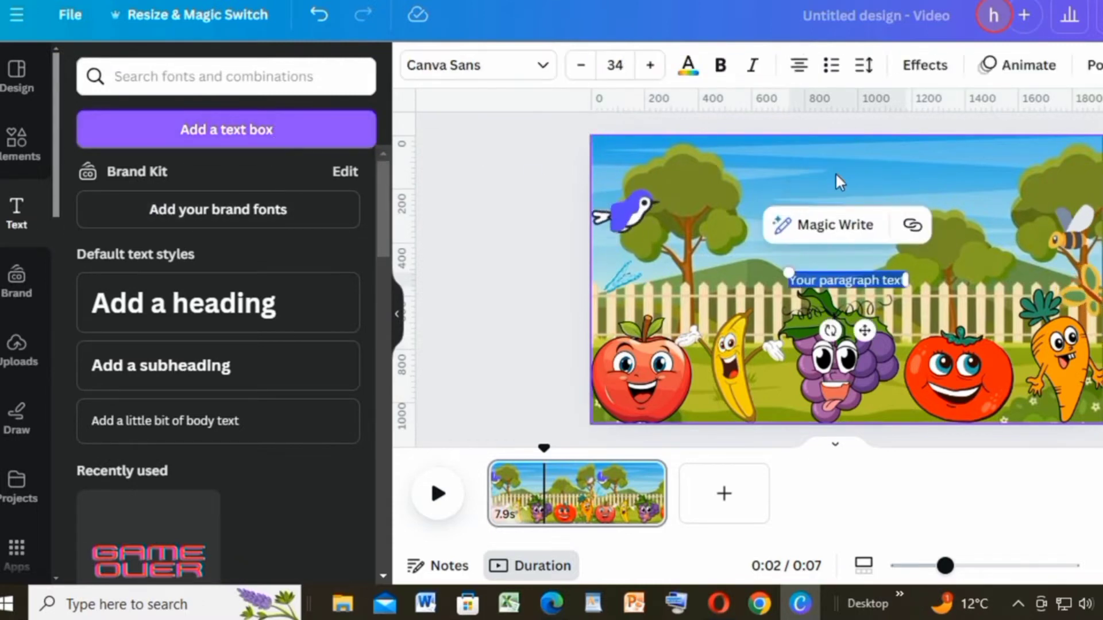
pyautogui.click(899, 280)
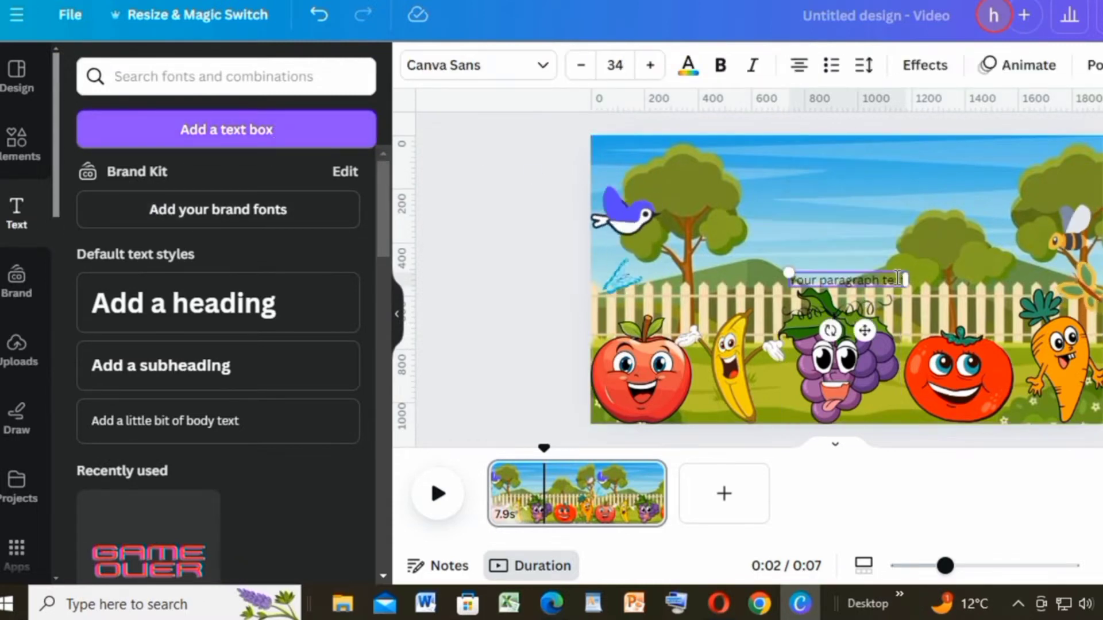
pyautogui.moveTo(899, 273); pyautogui.dragTo(908, 154)
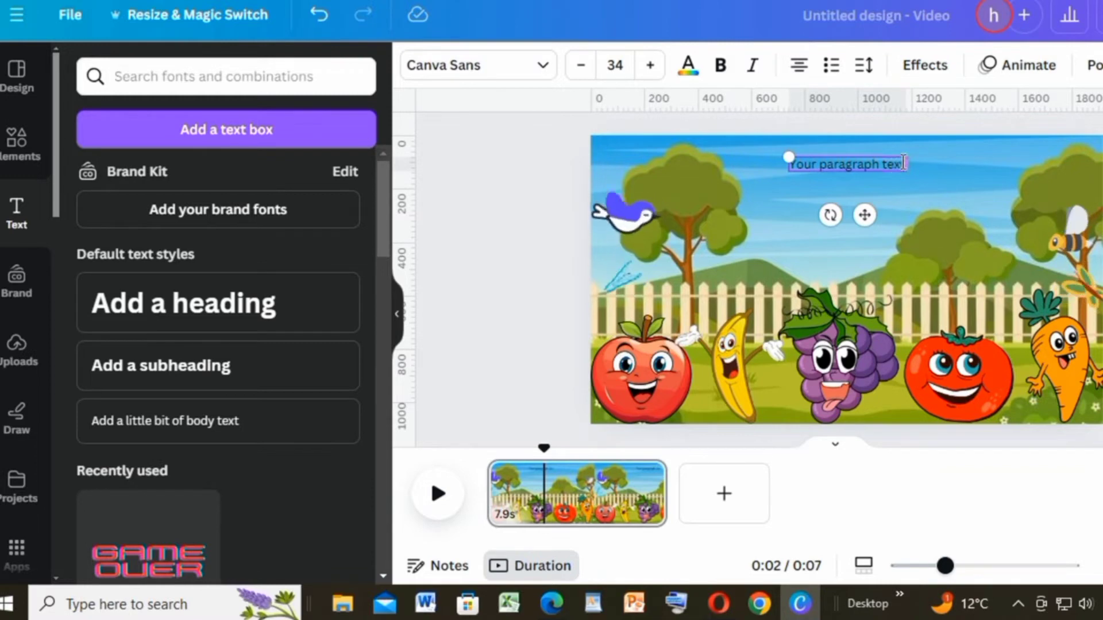
pyautogui.write('FRUITS &VEGI')
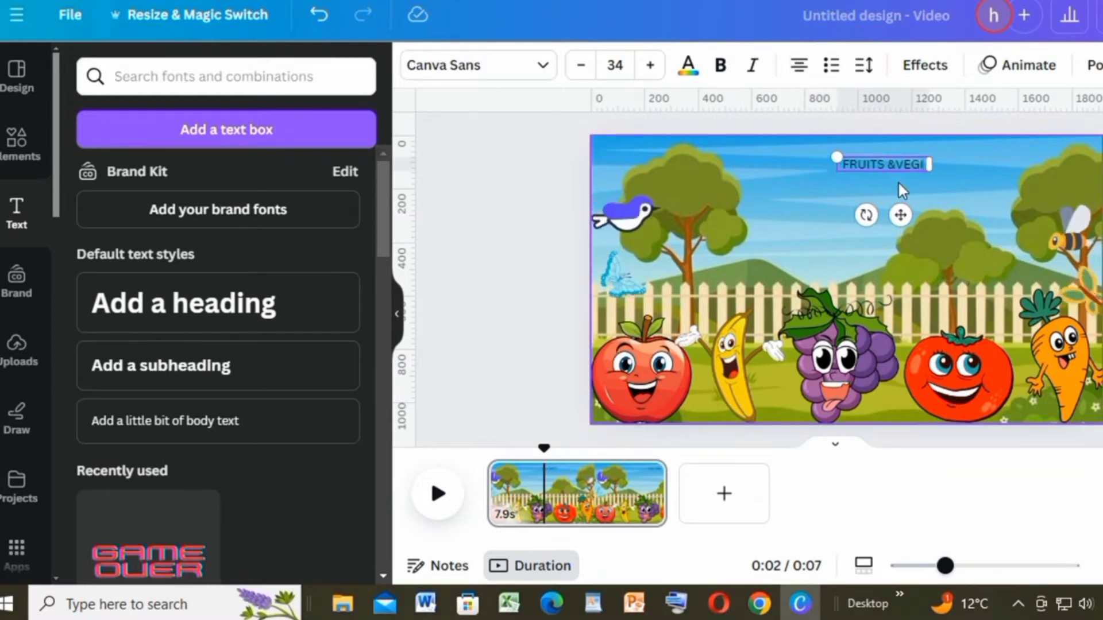
pyautogui.write('TABLES')
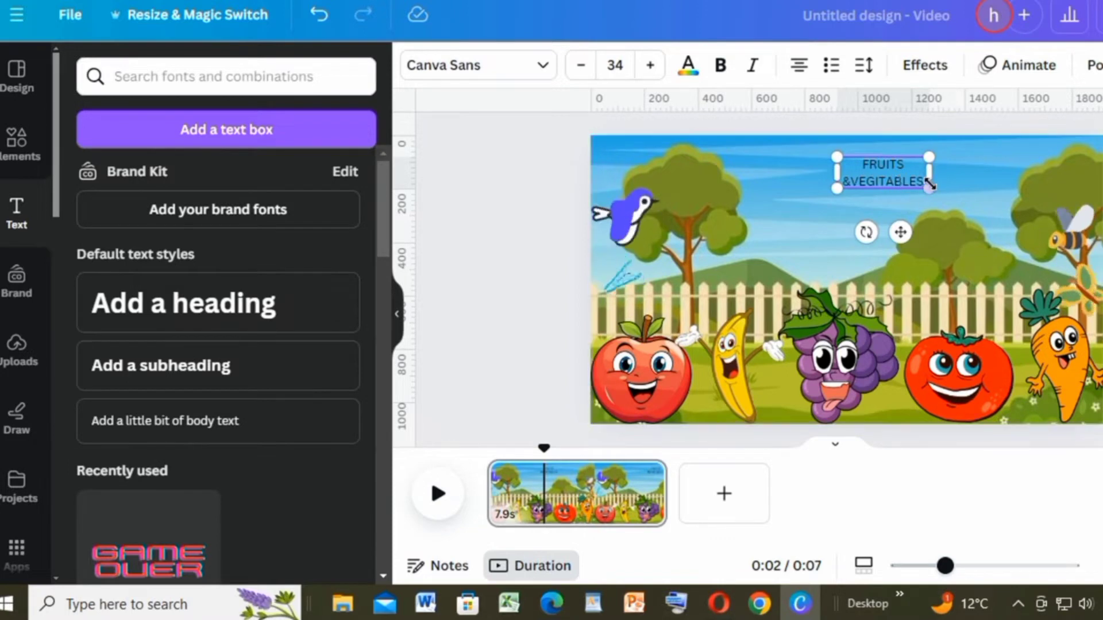
# Step: Widen the title's text box so it fits on one line and move it to the top centre of the page
pyautogui.moveTo(934, 167); pyautogui.dragTo(1002, 149)
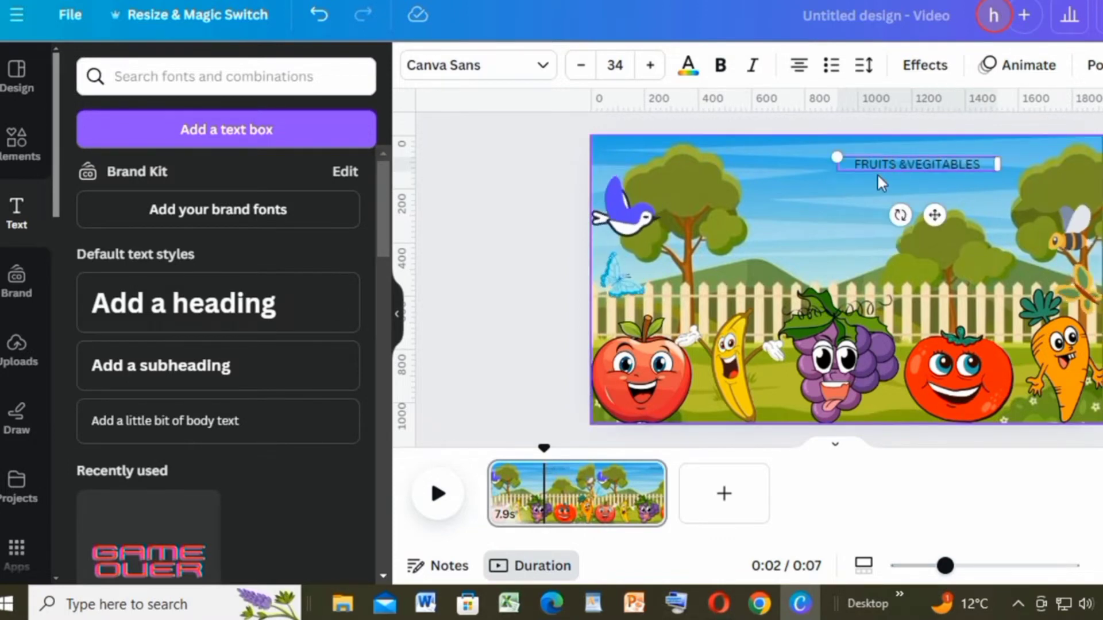
pyautogui.moveTo(881, 183); pyautogui.dragTo(809, 176)
pyautogui.click(815, 178)
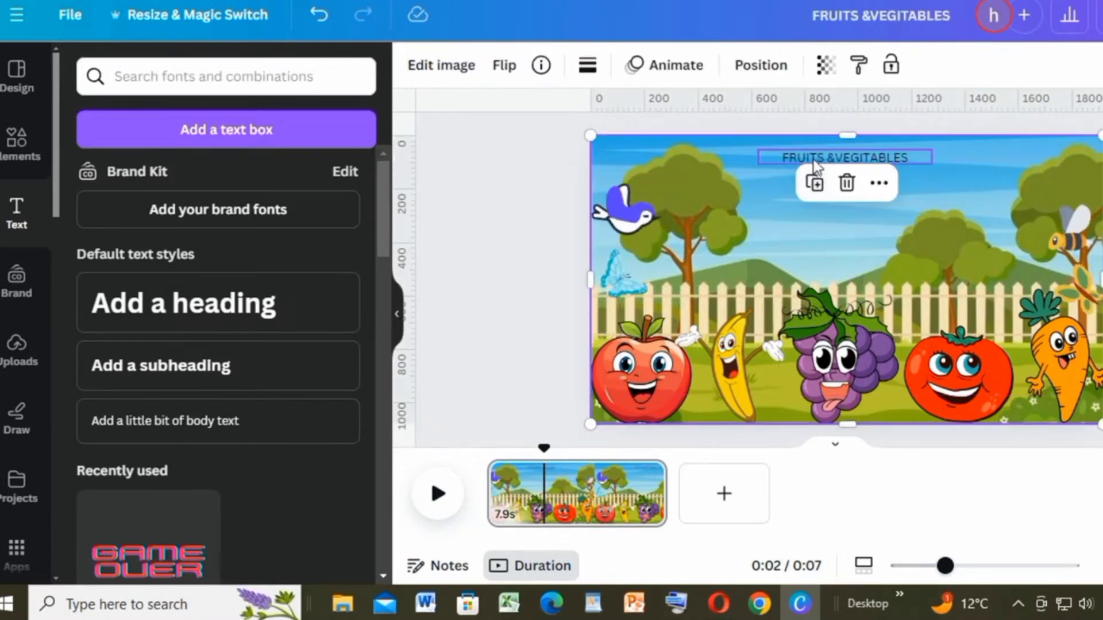
# Step: Duplicate the title, place the copy just below it and change its text to "MEET YOUR HEALTHY FRIENDS"
pyautogui.click(815, 167)
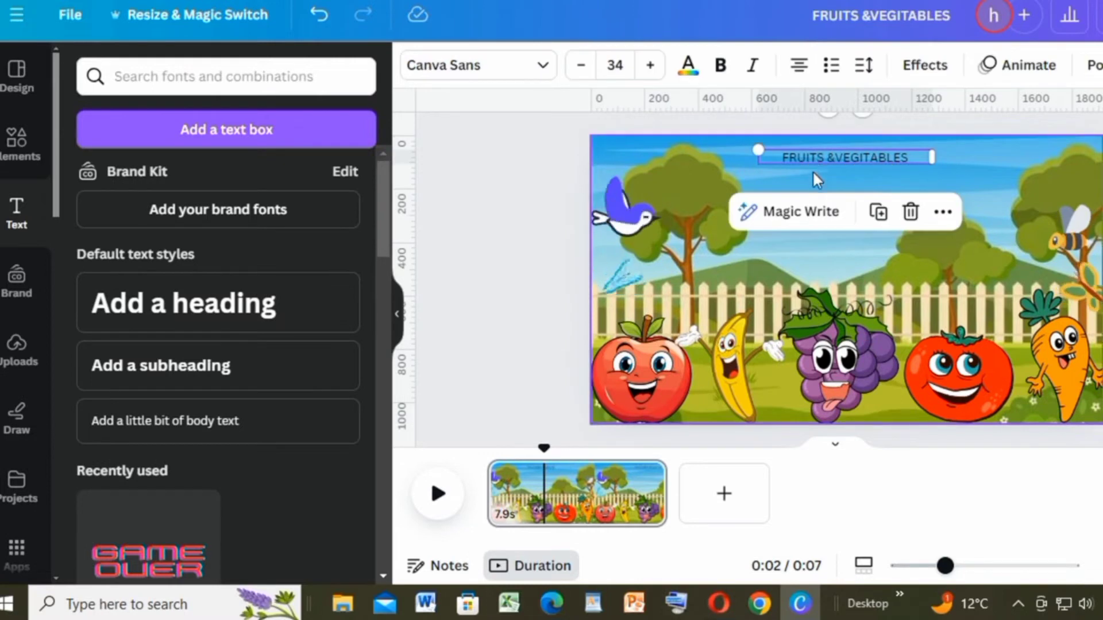
pyautogui.click(877, 218)
pyautogui.moveTo(850, 161); pyautogui.dragTo(847, 176)
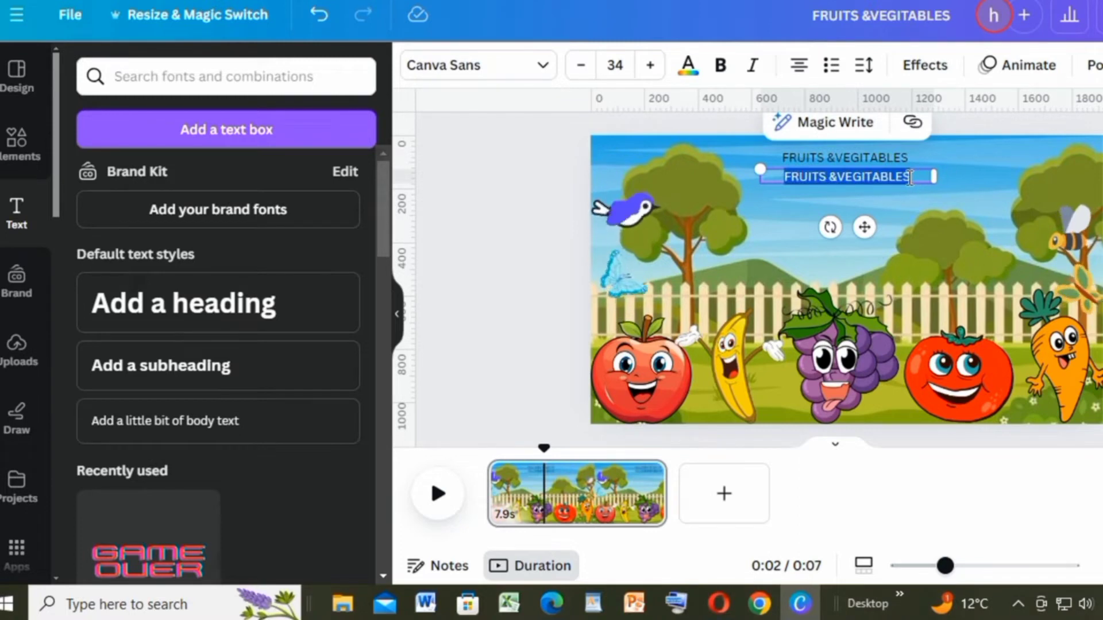
pyautogui.press('BackSpace')
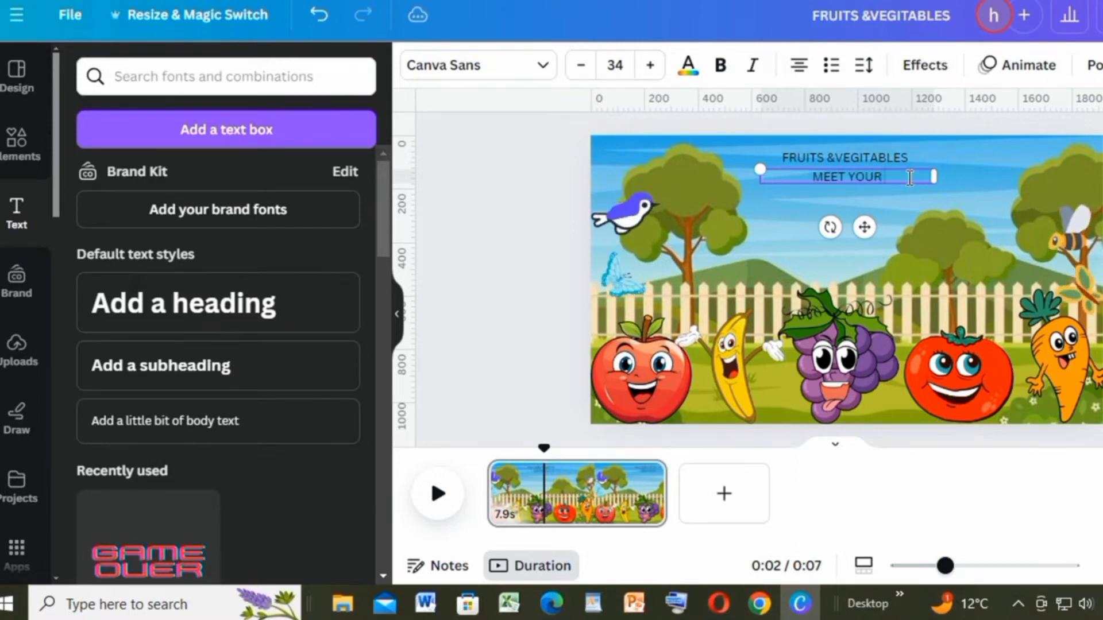
pyautogui.write('MEET YOUR HEALTHY FRIENDS')
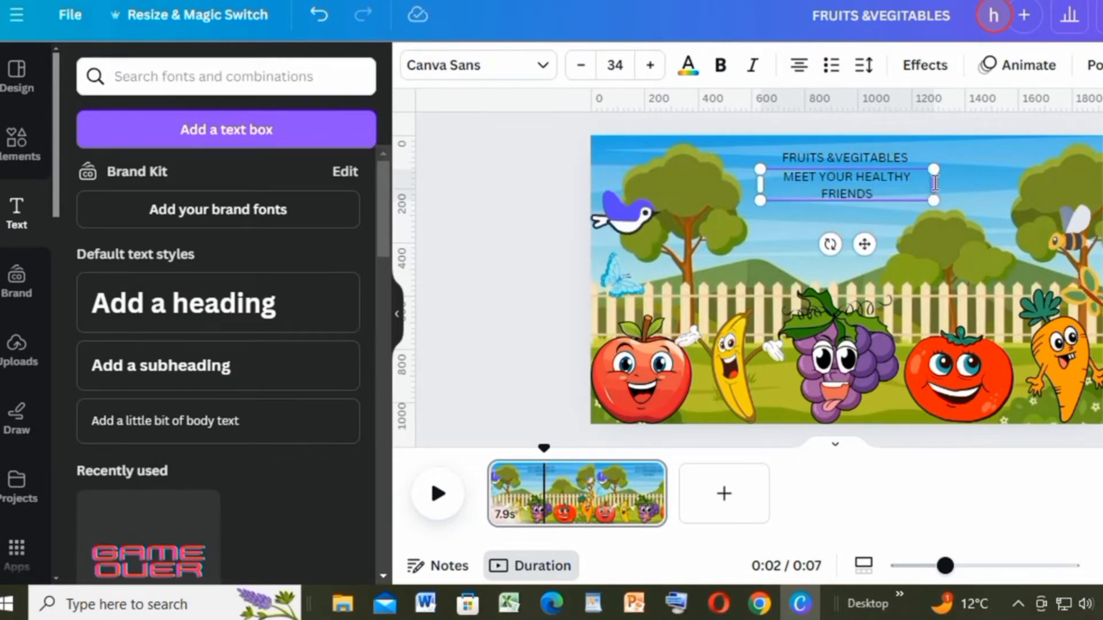
pyautogui.press('Escape')
# Step: Set the title's font to Lilita One and the "MEET YOUR HEALTHY FRIENDS" subtitle's font to Core Narae Pro
pyautogui.click(543, 67)
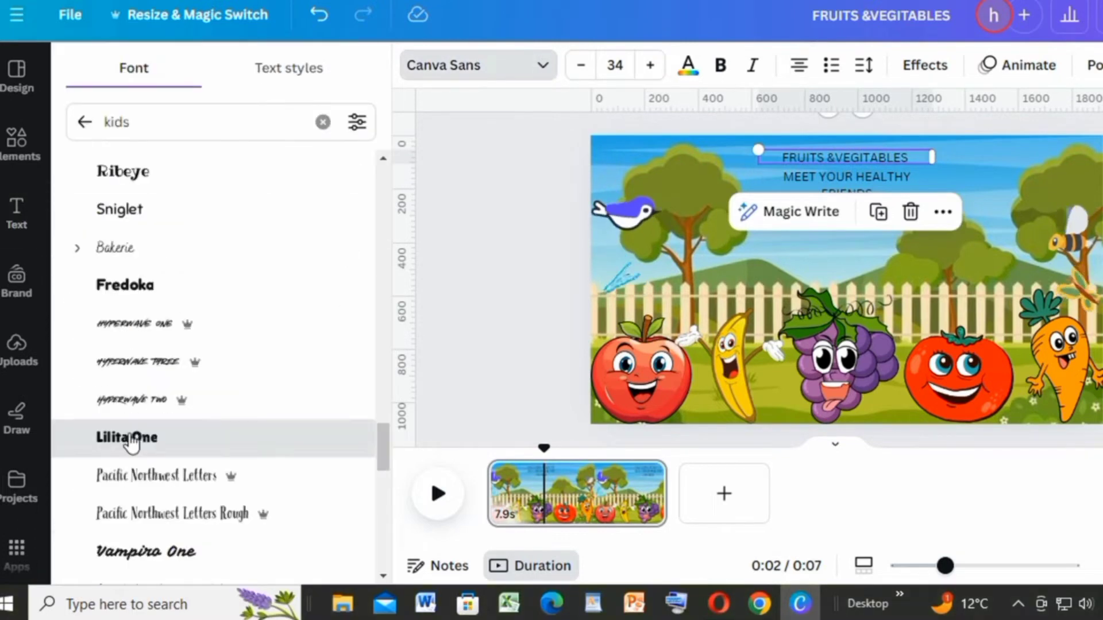
pyautogui.click(126, 436)
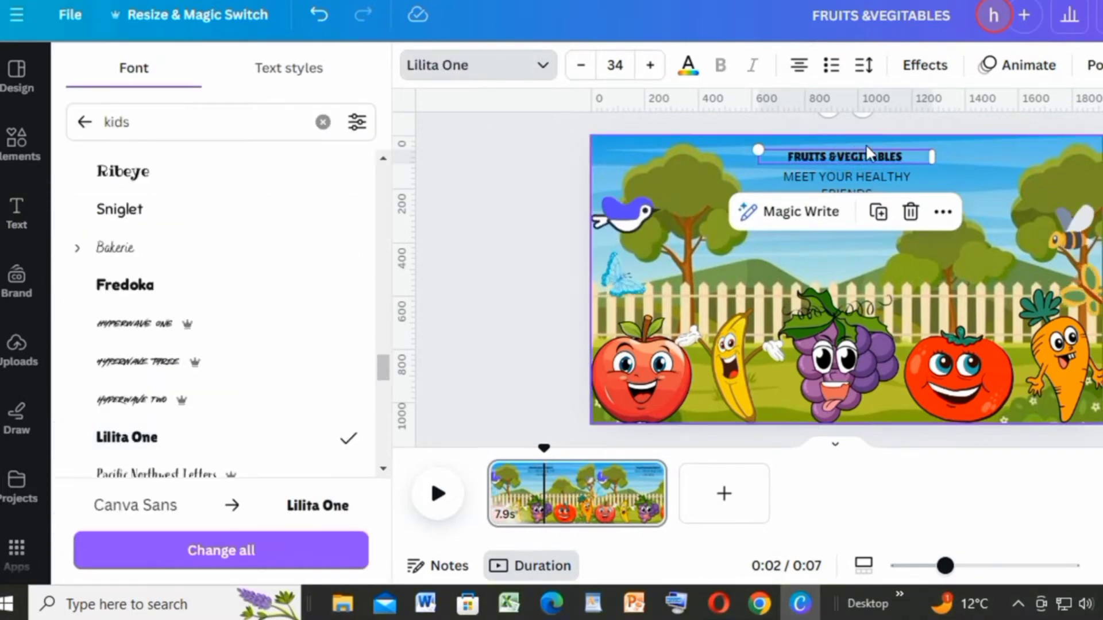
pyautogui.click(895, 169)
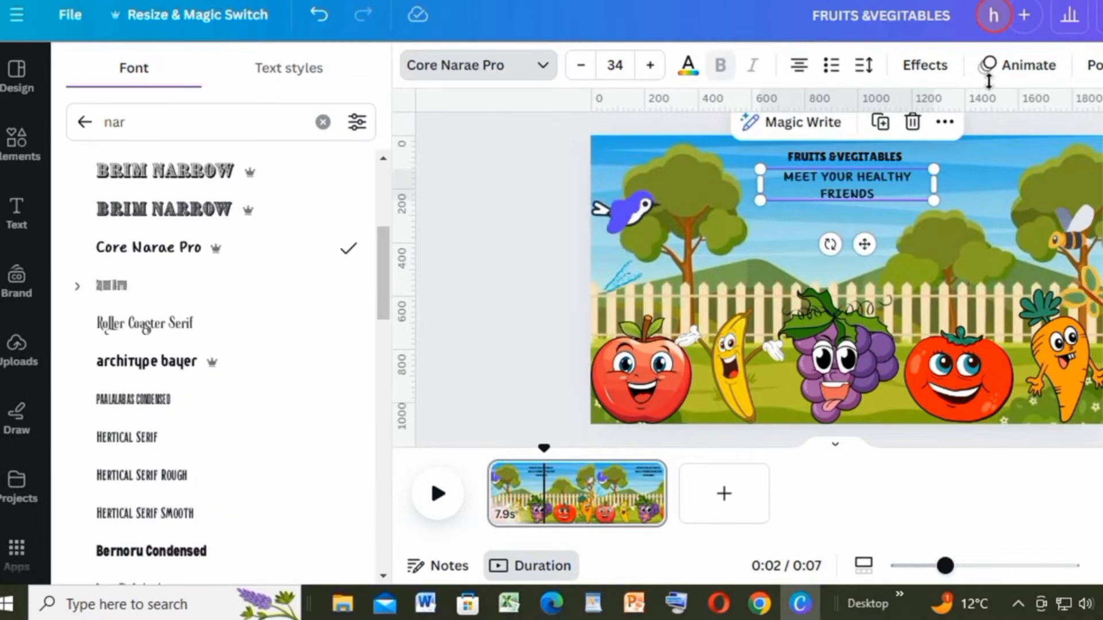
# Step: Enlarge the title to font size 80, set the subtitle to size 56 and position it directly beneath the title
pyautogui.click(861, 155)
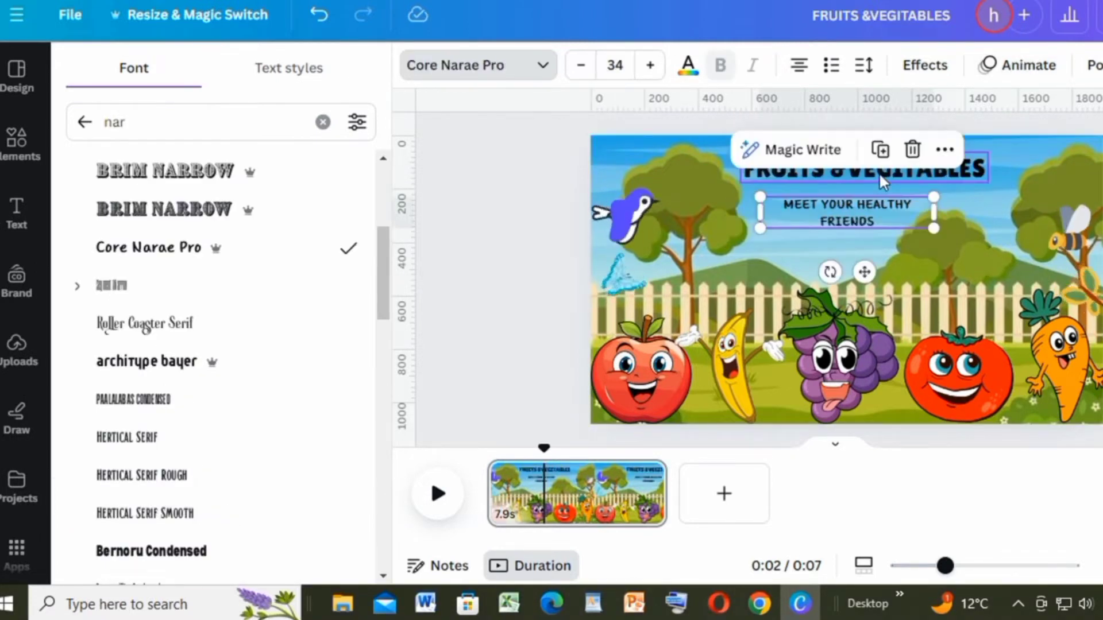
pyautogui.click(1017, 172)
pyautogui.click(807, 208)
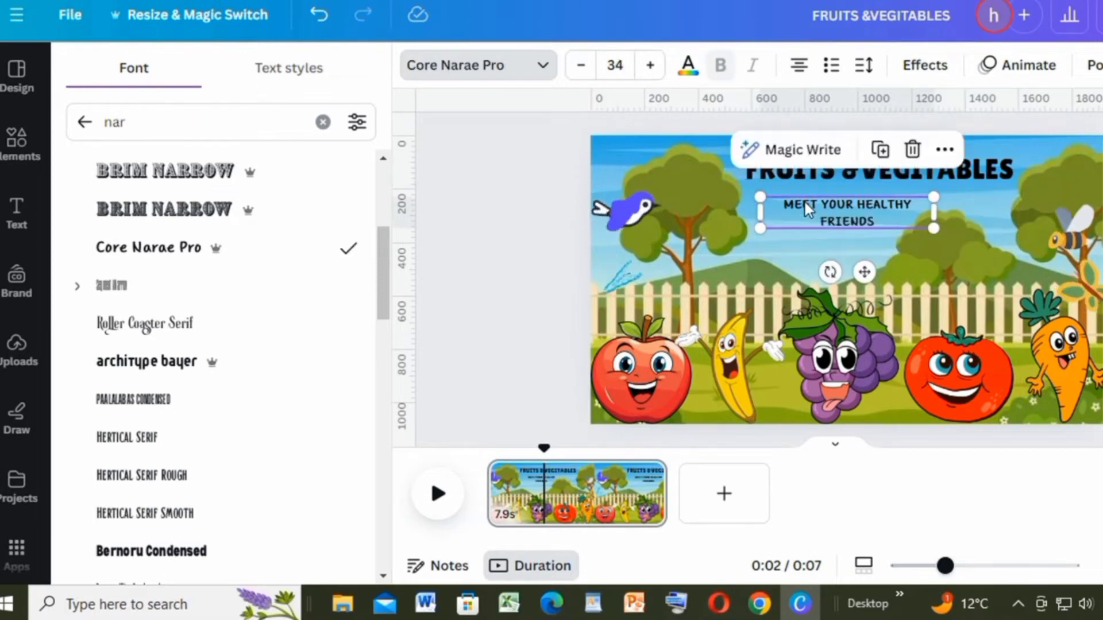
pyautogui.click(614, 65)
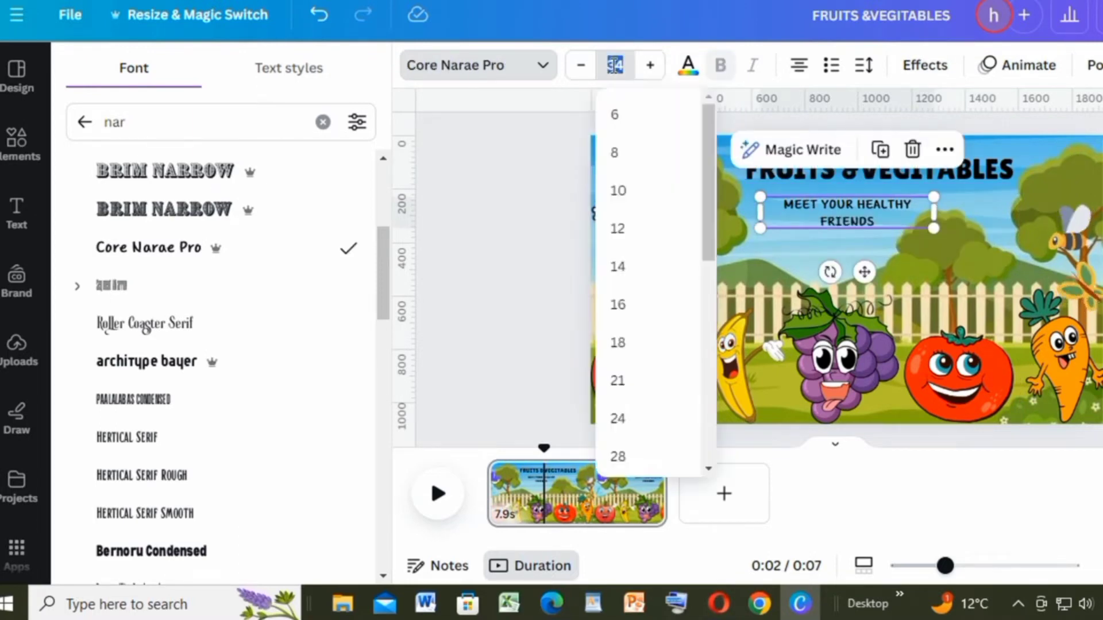
pyautogui.write('56')
pyautogui.press('Return')
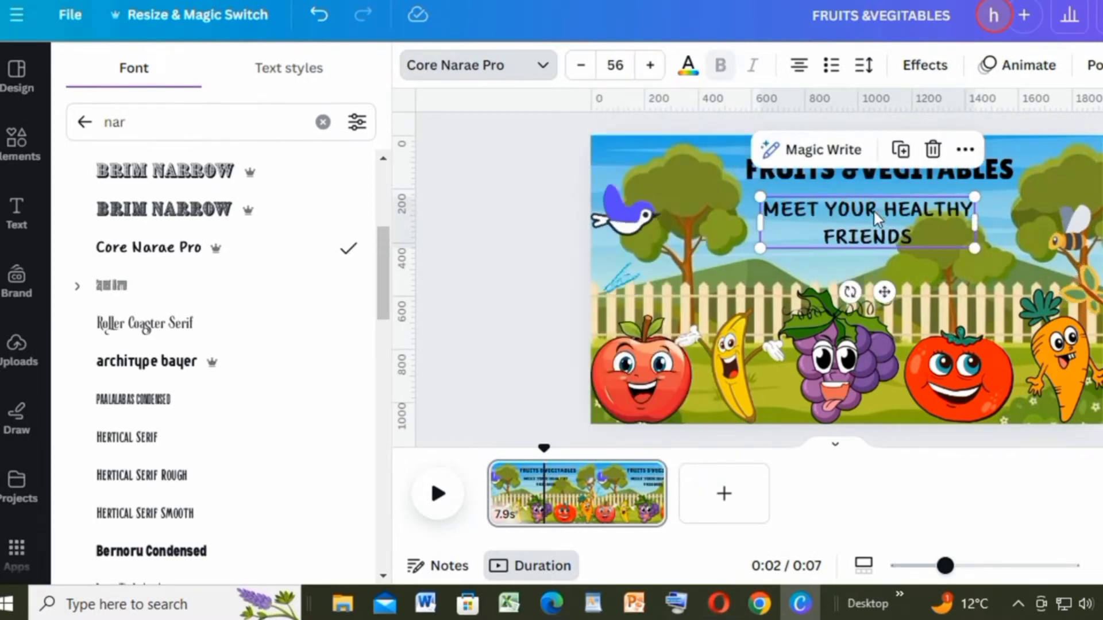
pyautogui.moveTo(873, 209); pyautogui.dragTo(865, 201)
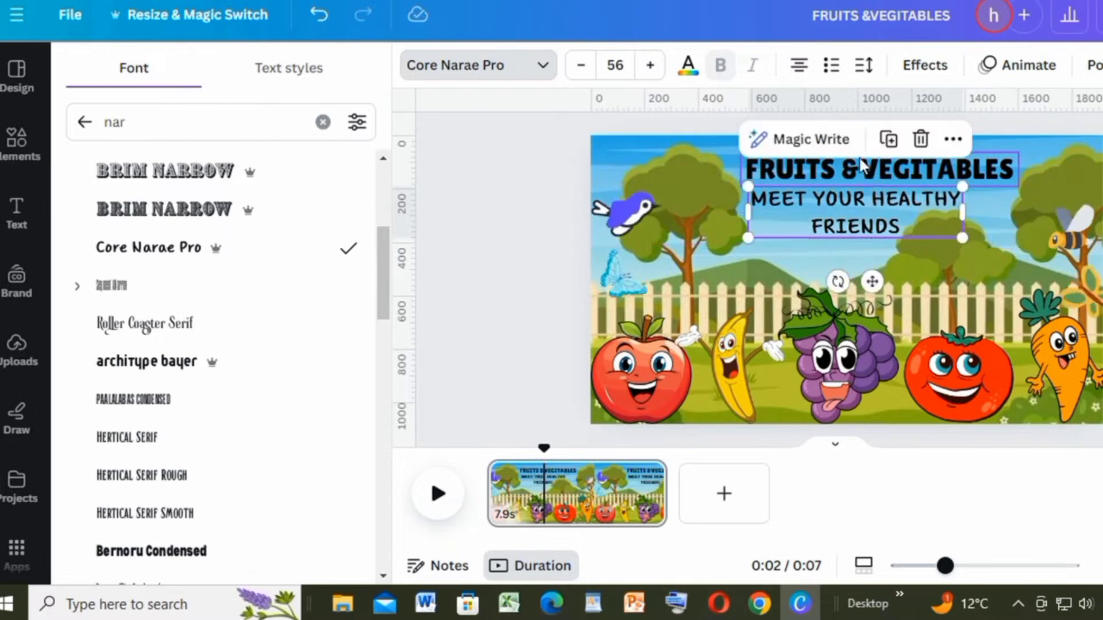
pyautogui.click(792, 165)
pyautogui.click(804, 207)
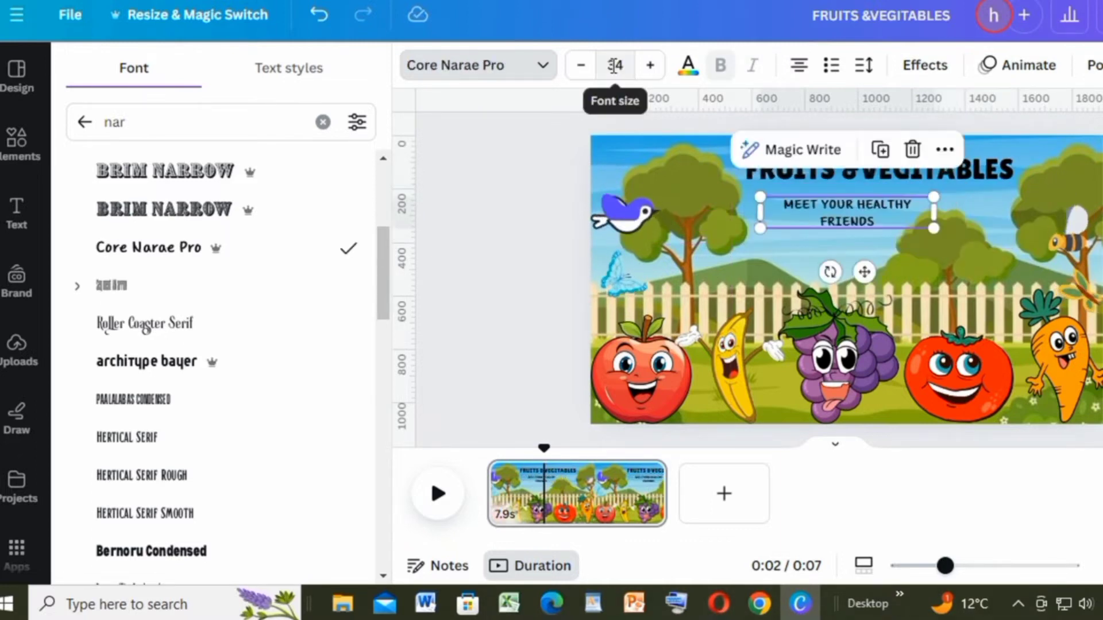
pyautogui.click(614, 65)
pyautogui.write('56')
pyautogui.press('Return')
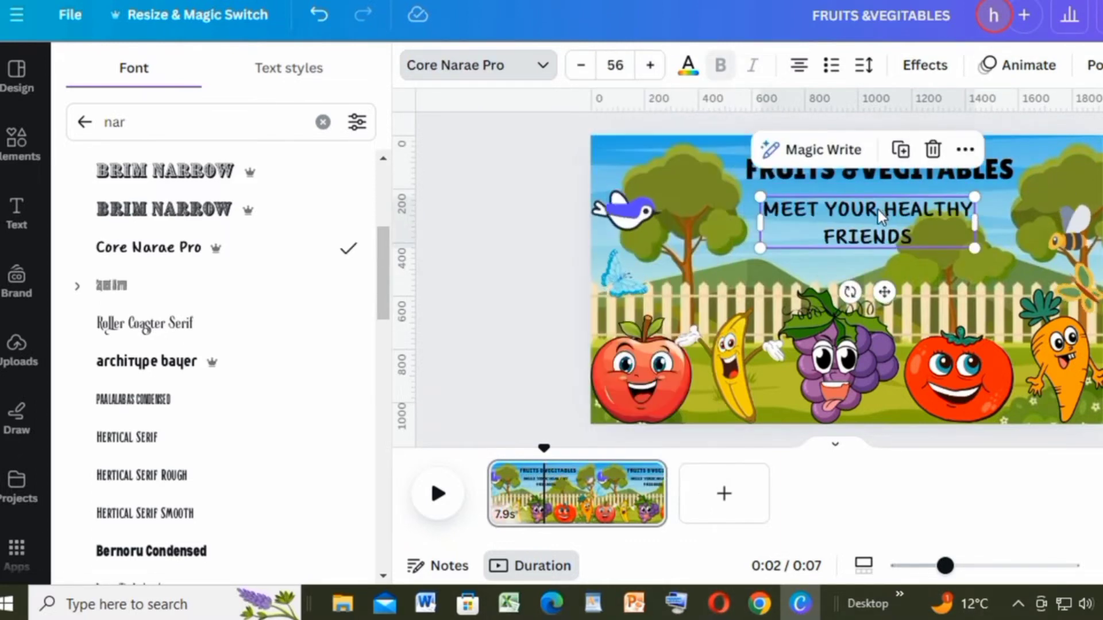
# Step: Colour the title orange with an outline text effect and make the subtitle dark blue
pyautogui.click(861, 169)
pyautogui.click(688, 65)
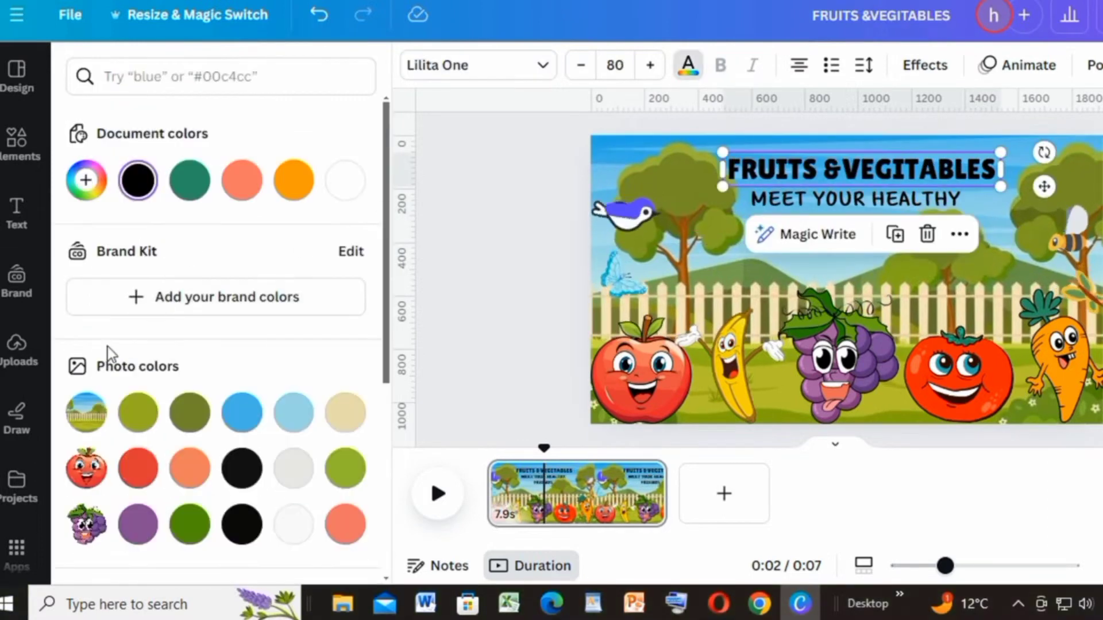
pyautogui.click(315, 187)
pyautogui.click(927, 66)
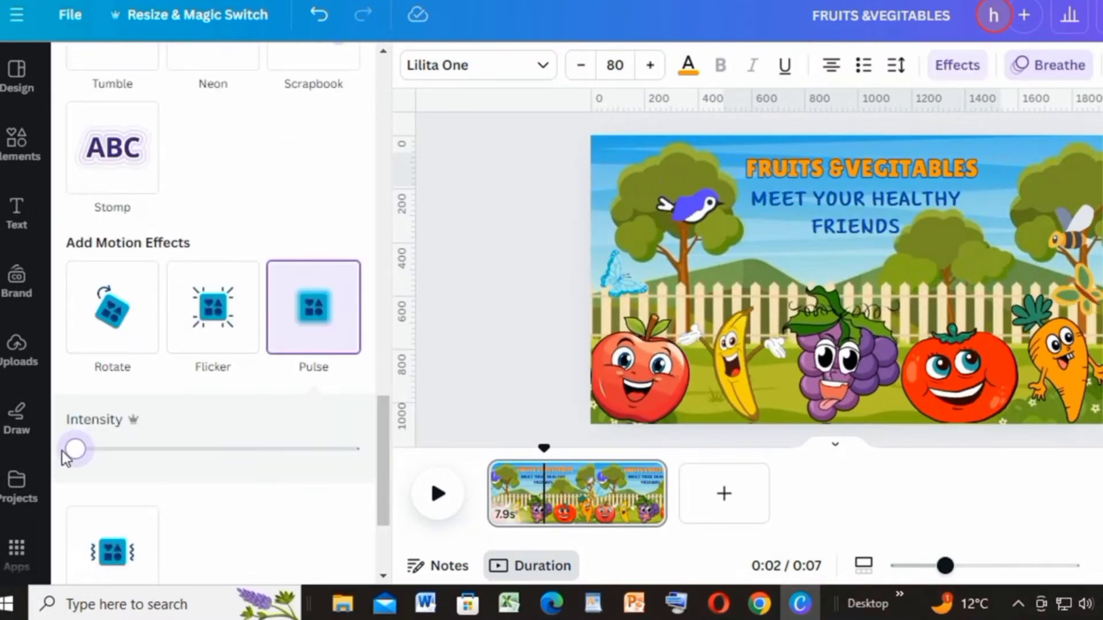
# Step: Animate the title with Breathe plus the Pulse motion effect, trying a stronger Pulse intensity before returning it to the minimum
pyautogui.moveTo(77, 450); pyautogui.dragTo(172, 447)
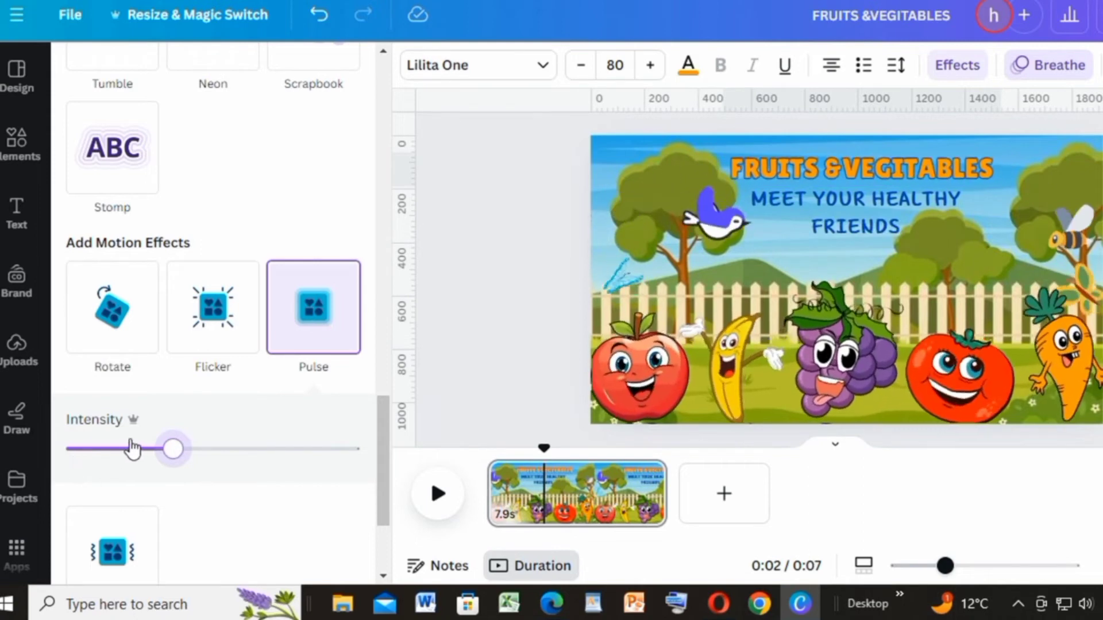
pyautogui.moveTo(170, 457); pyautogui.dragTo(76, 463)
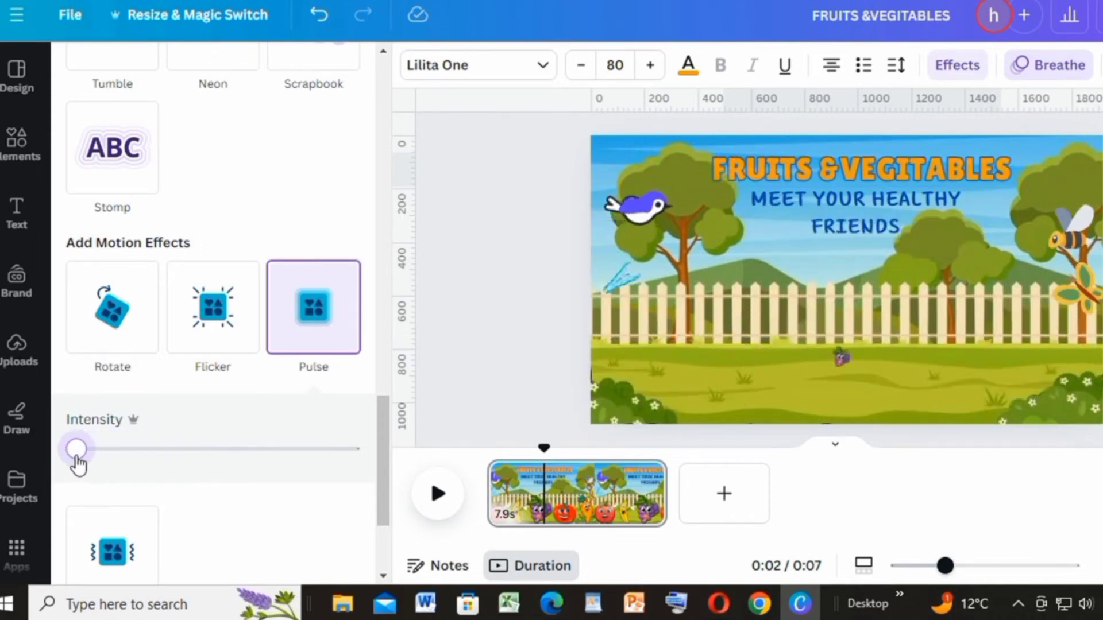
pyautogui.click(216, 343)
# Step: Add a blank second page after the introduction scene and search the elements for "garden"
pyautogui.hotkey('alt', 'Tab')
pyautogui.scroll(-3, 541, 352)
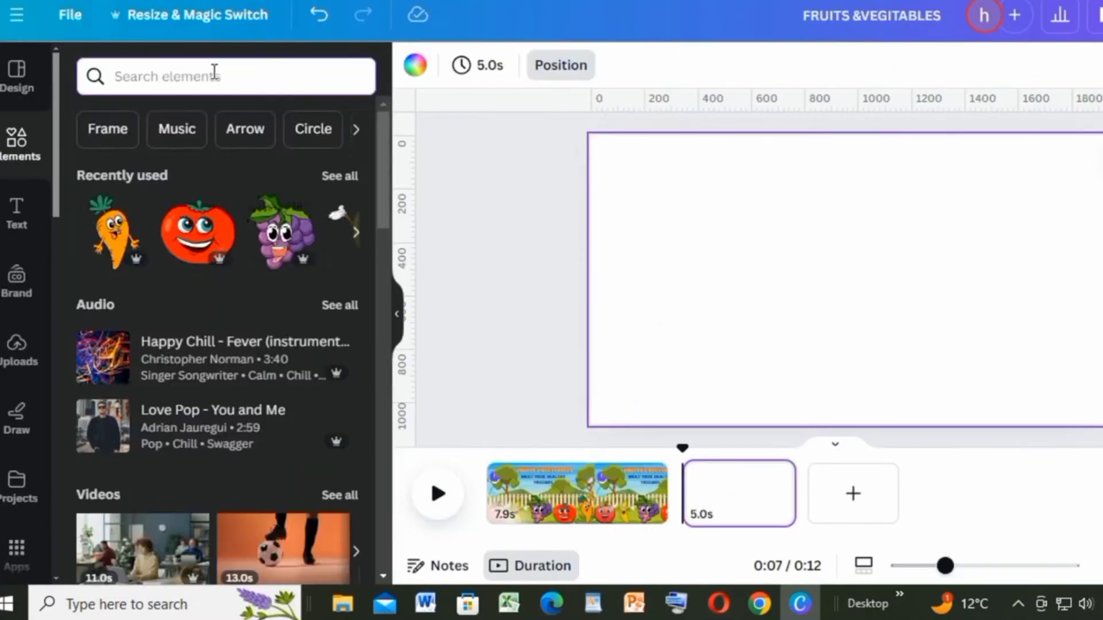
pyautogui.click(214, 72)
pyautogui.write('gar')
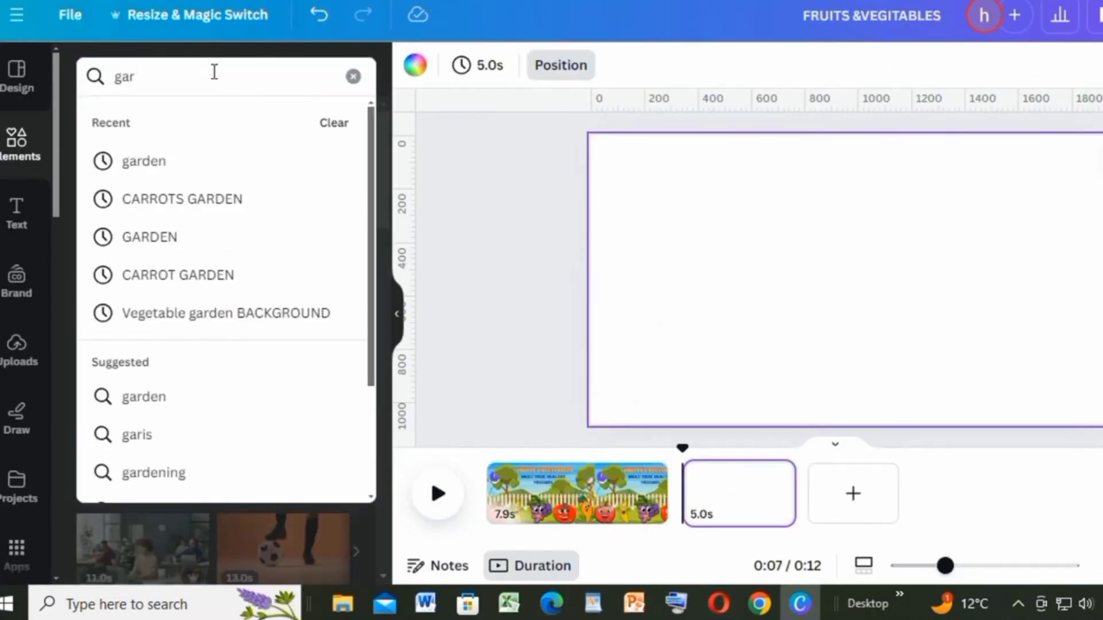
pyautogui.write('den')
pyautogui.press('Return')
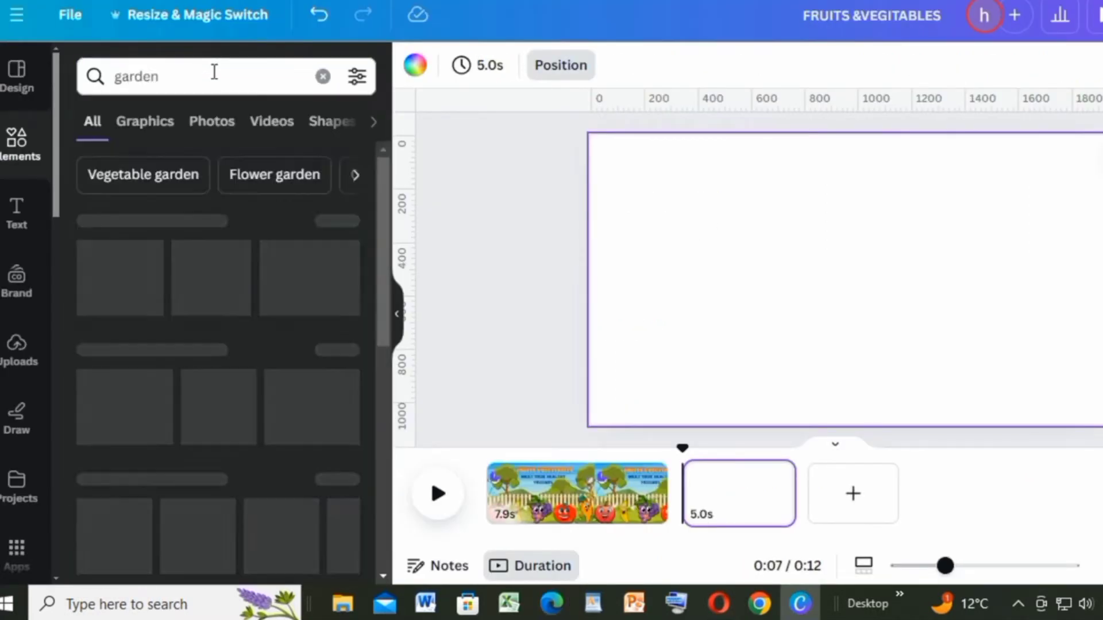
# Step: Insert the garden graphic with the wooden fence and large tree trunk, and enlarge it to fill the second page
pyautogui.click(130, 124)
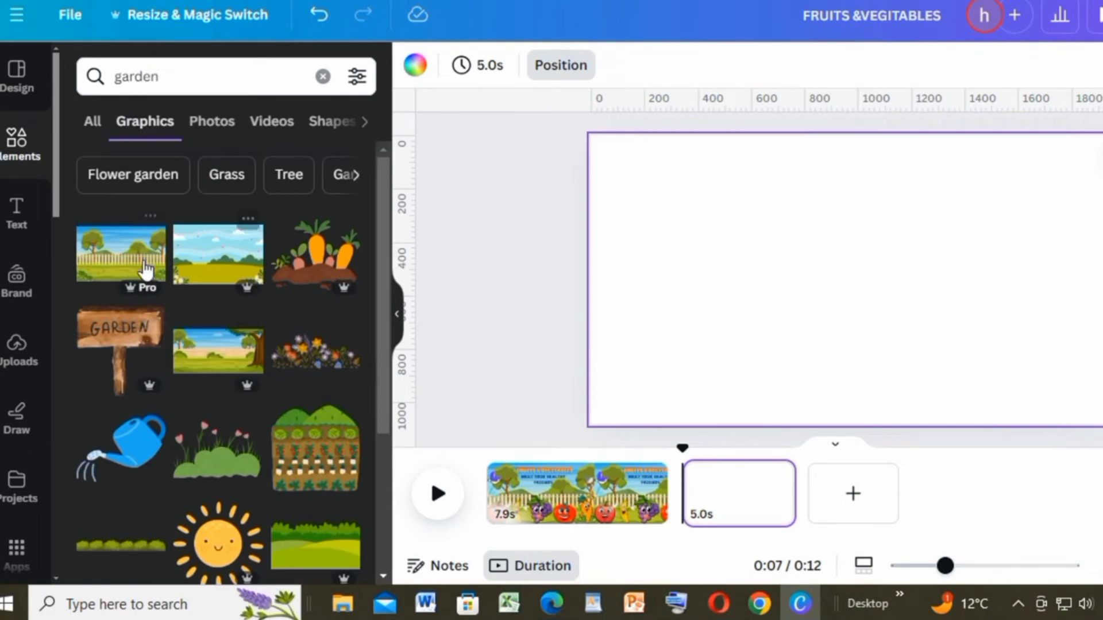
pyautogui.scroll(-3, 141, 276)
pyautogui.scroll(2, 140, 276)
pyautogui.click(248, 241)
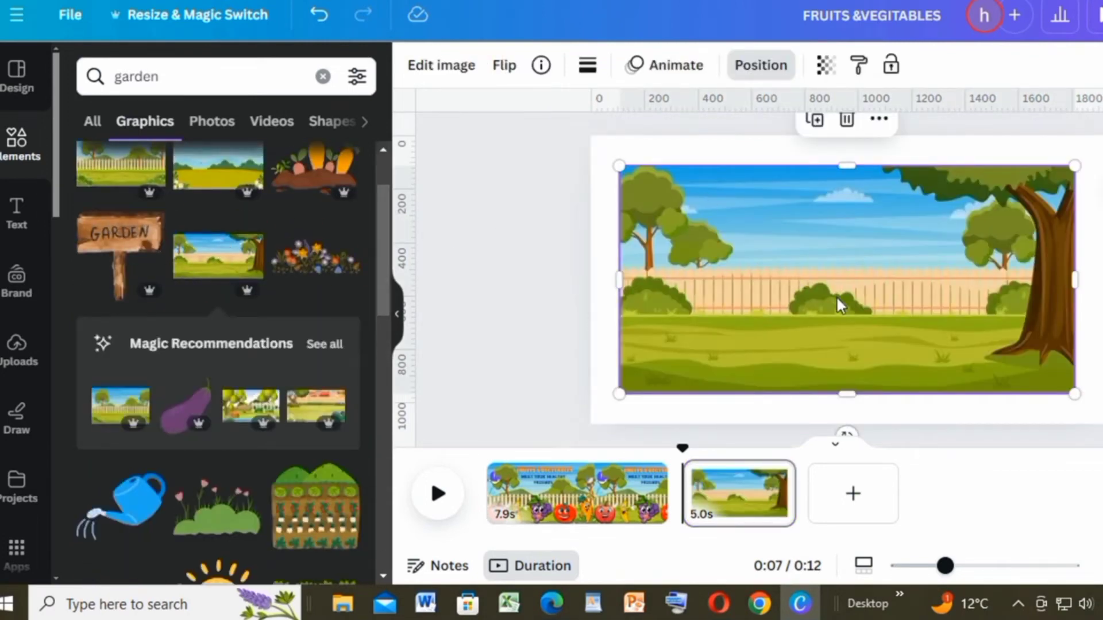
pyautogui.moveTo(836, 295); pyautogui.dragTo(796, 288)
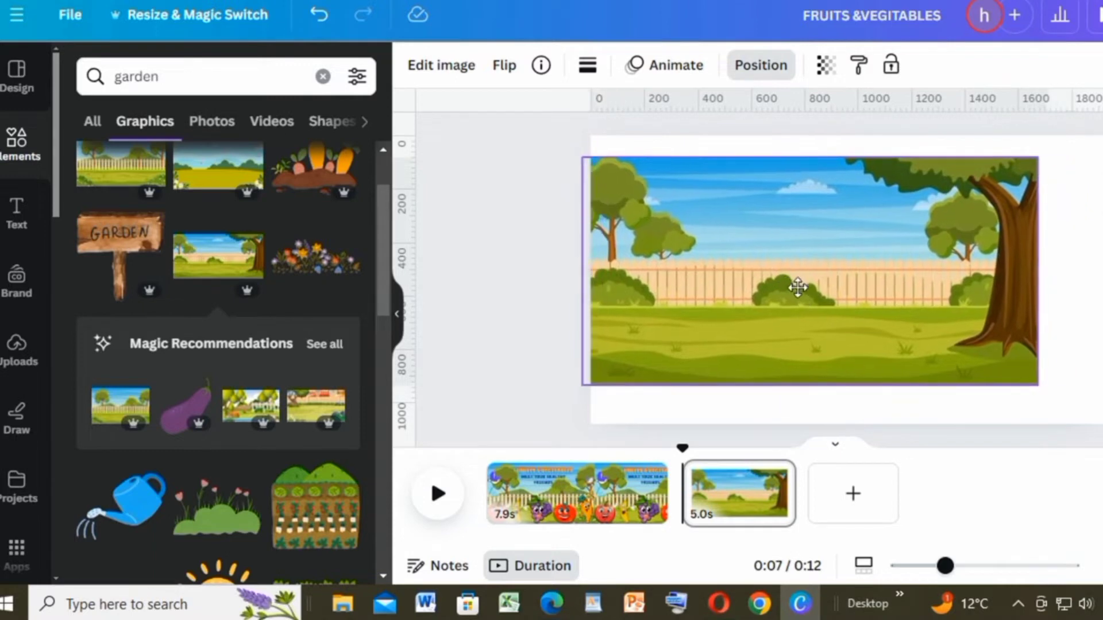
# Step: Search the graphics for "apple tree" and add the red apple tree at the left side of the garden scene
pyautogui.doubleClick(246, 77)
pyautogui.write('apple tree')
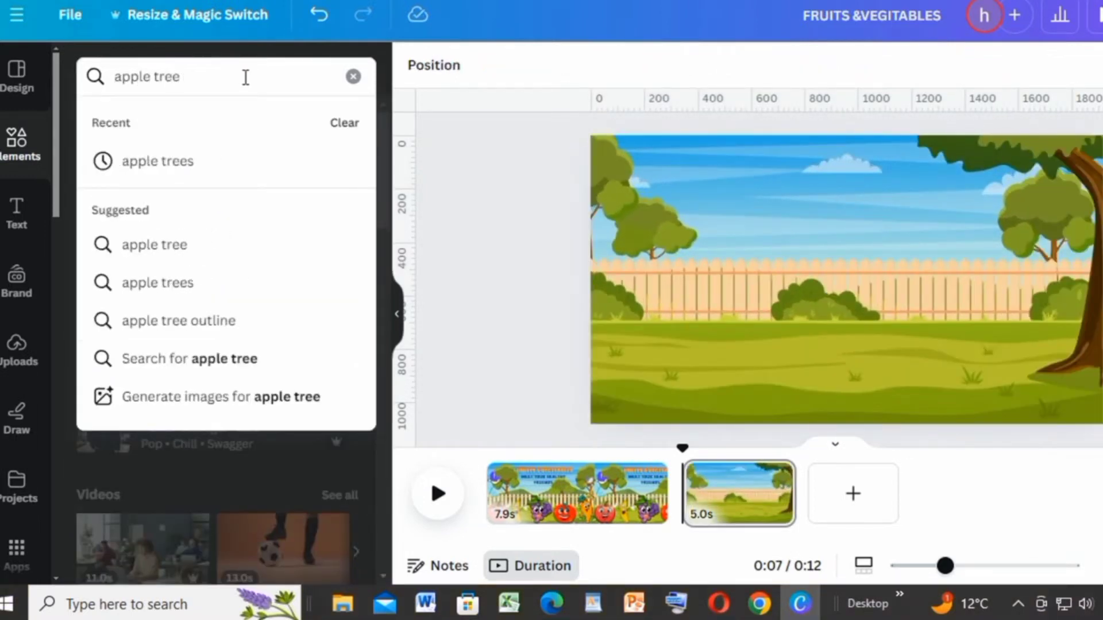
pyautogui.press('Return')
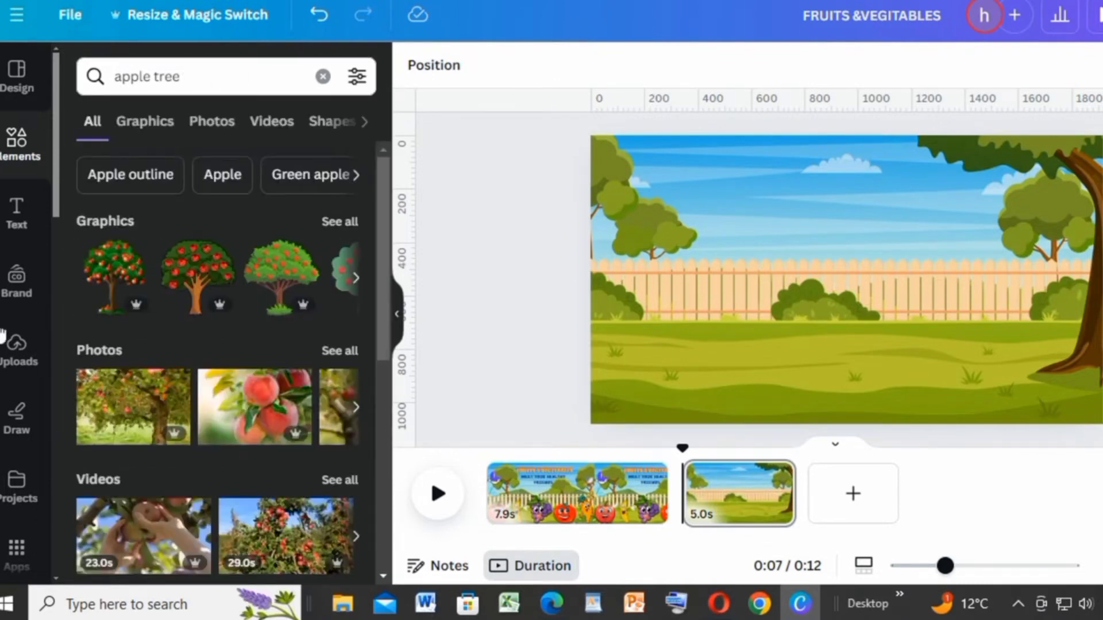
pyautogui.click(333, 224)
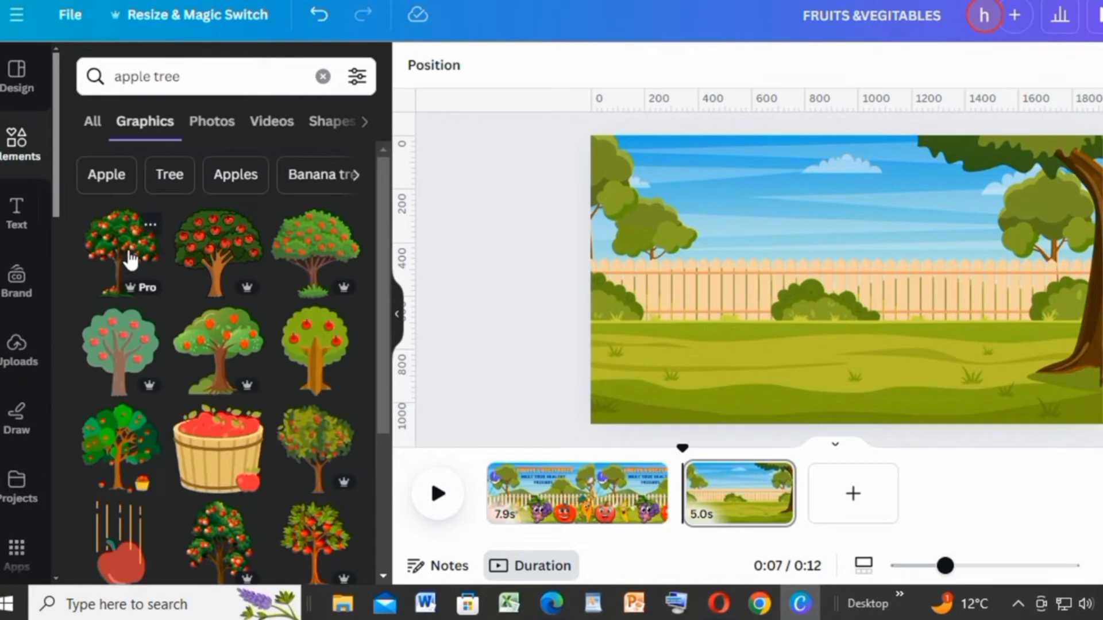
pyautogui.click(131, 260)
pyautogui.moveTo(807, 247); pyautogui.dragTo(1085, 217)
# Step: Duplicate the apple tree, shrink the copy and place it by the fence near the large trunk
pyautogui.hotkey('ctrl', 'd')
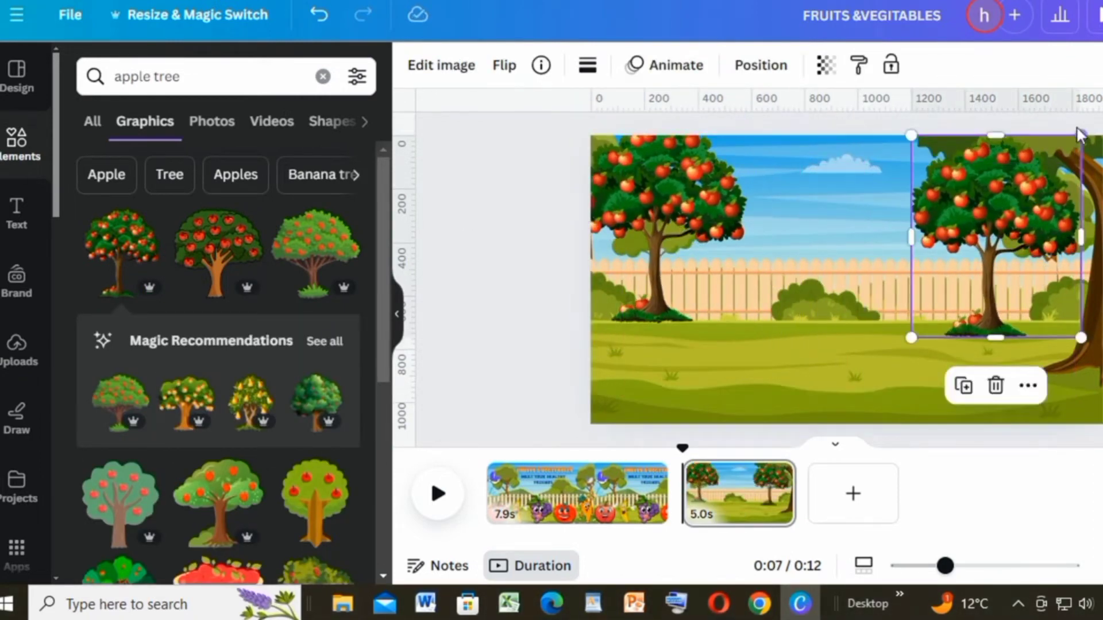
pyautogui.moveTo(1077, 134); pyautogui.dragTo(996, 228)
pyautogui.moveTo(953, 313); pyautogui.dragTo(1032, 305)
# Step: Look through the apple graphics, insert the recently used smiling apple character, enlarge it and place it in the scene's lower-left foreground
pyautogui.click(235, 174)
pyautogui.scroll(-3, 247, 207)
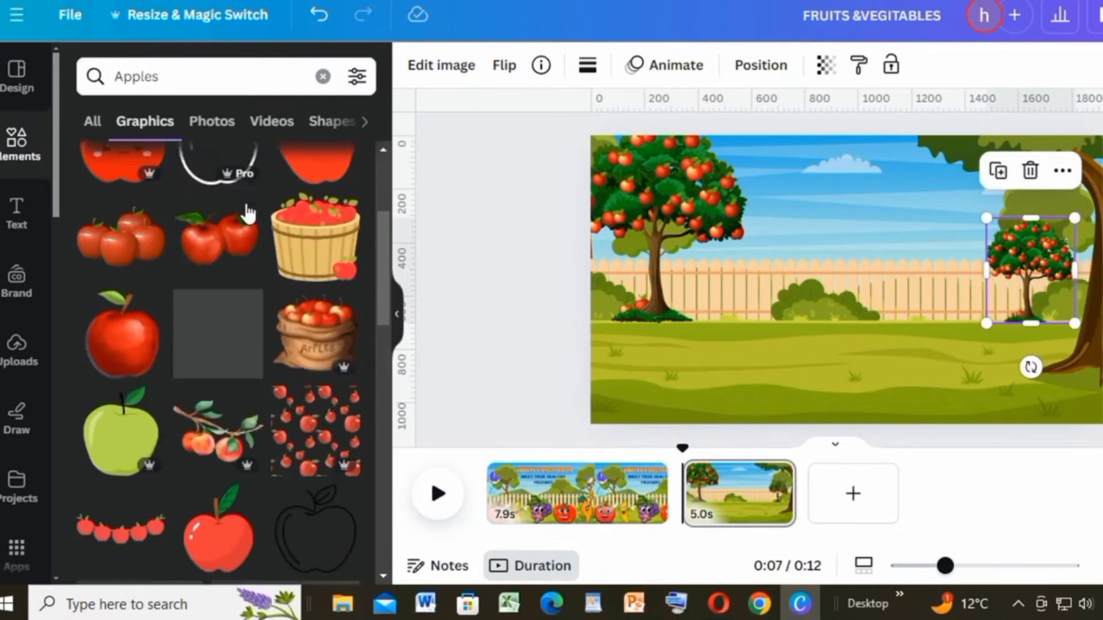
pyautogui.scroll(-2, 247, 214)
pyautogui.click(218, 345)
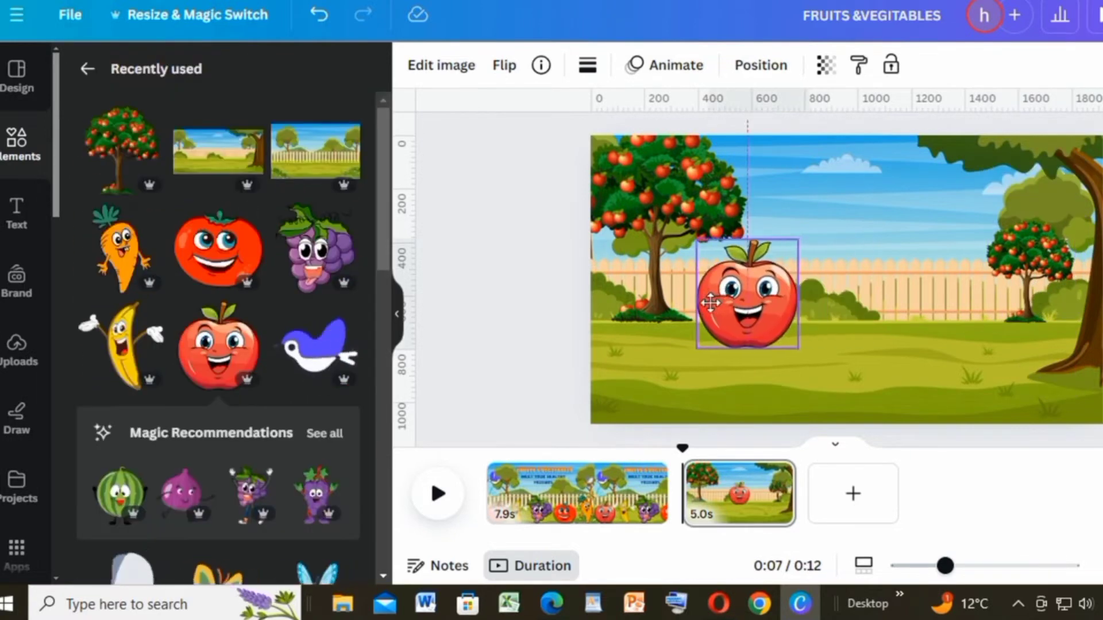
pyautogui.moveTo(723, 296); pyautogui.dragTo(648, 319)
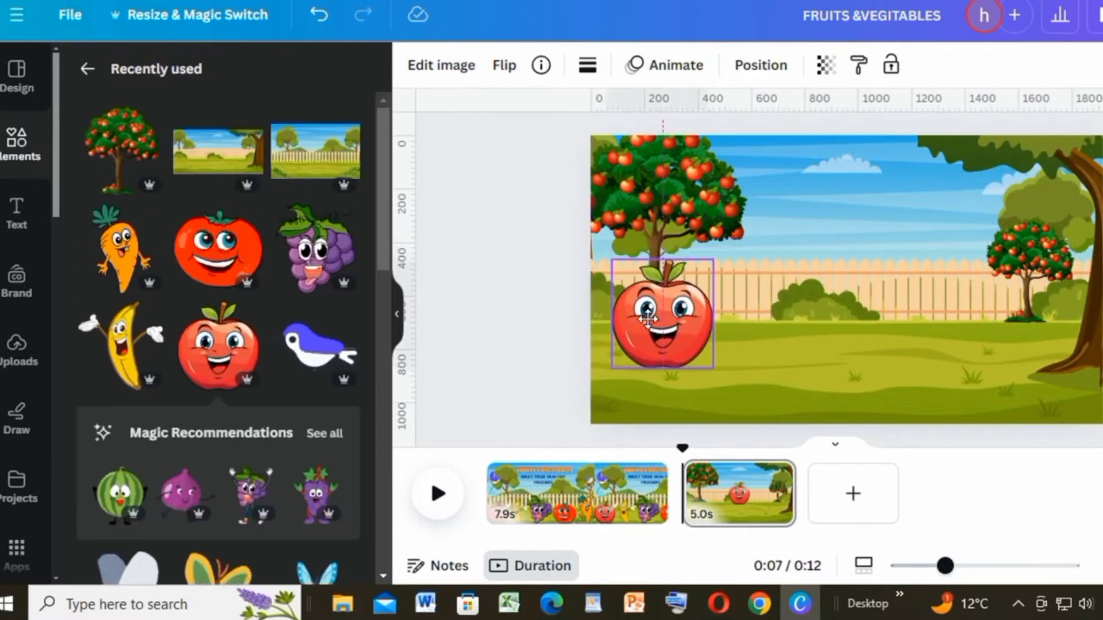
pyautogui.moveTo(714, 260); pyautogui.dragTo(769, 199)
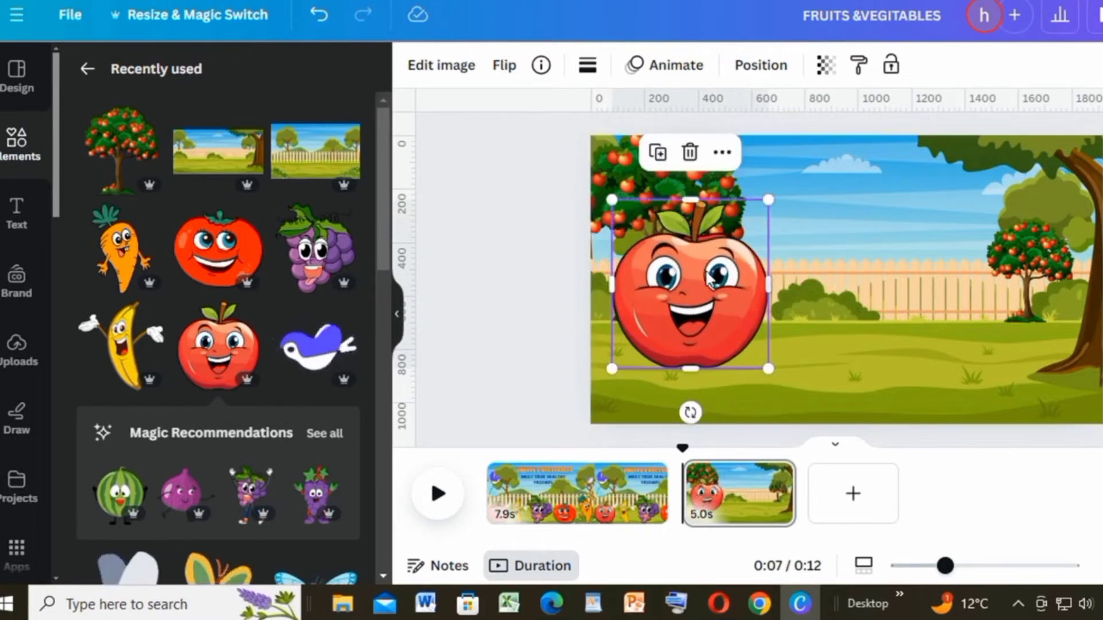
pyautogui.moveTo(709, 279); pyautogui.dragTo(682, 333)
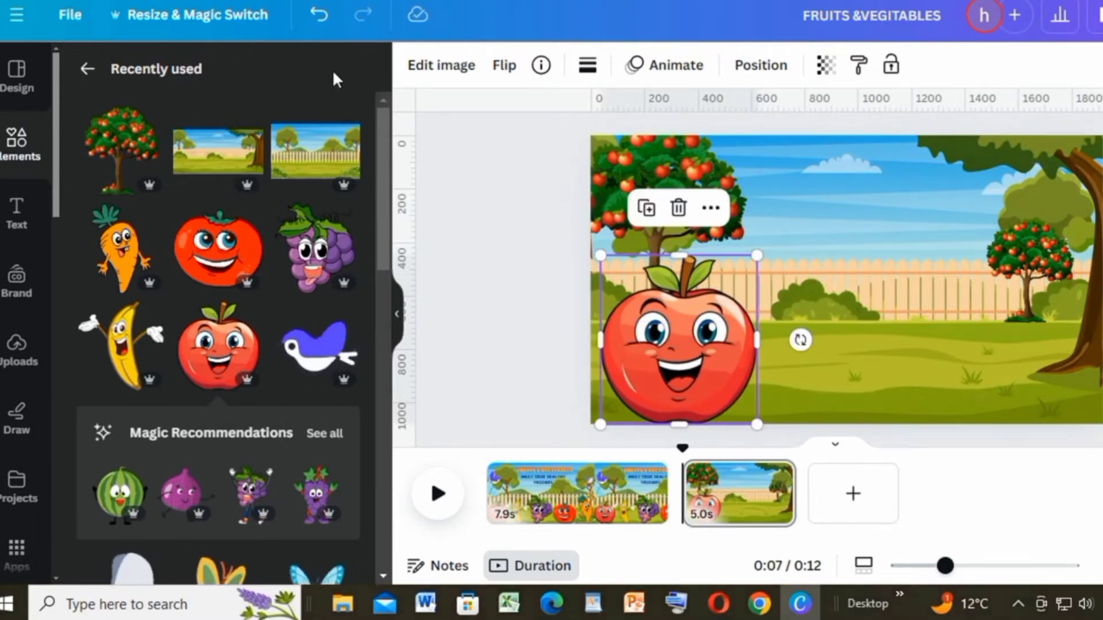
# Step: Search the elements for "square", insert the rounded square, enlarge it and place it in the garden scene's lower right
pyautogui.click(85, 71)
pyautogui.click(189, 85)
pyautogui.write('s')
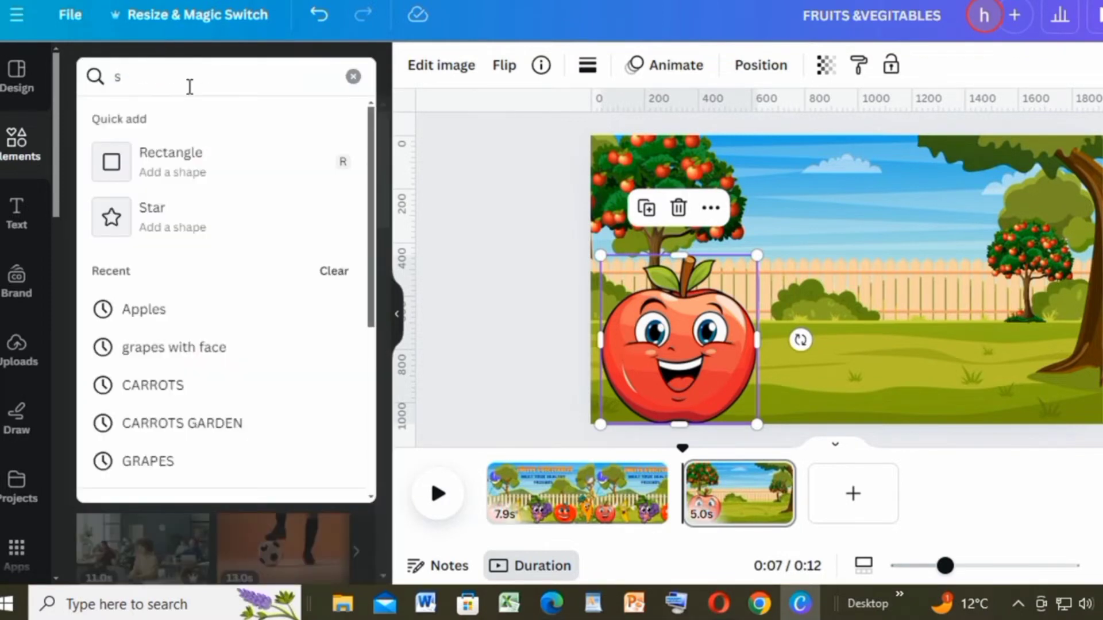
pyautogui.write('qure')
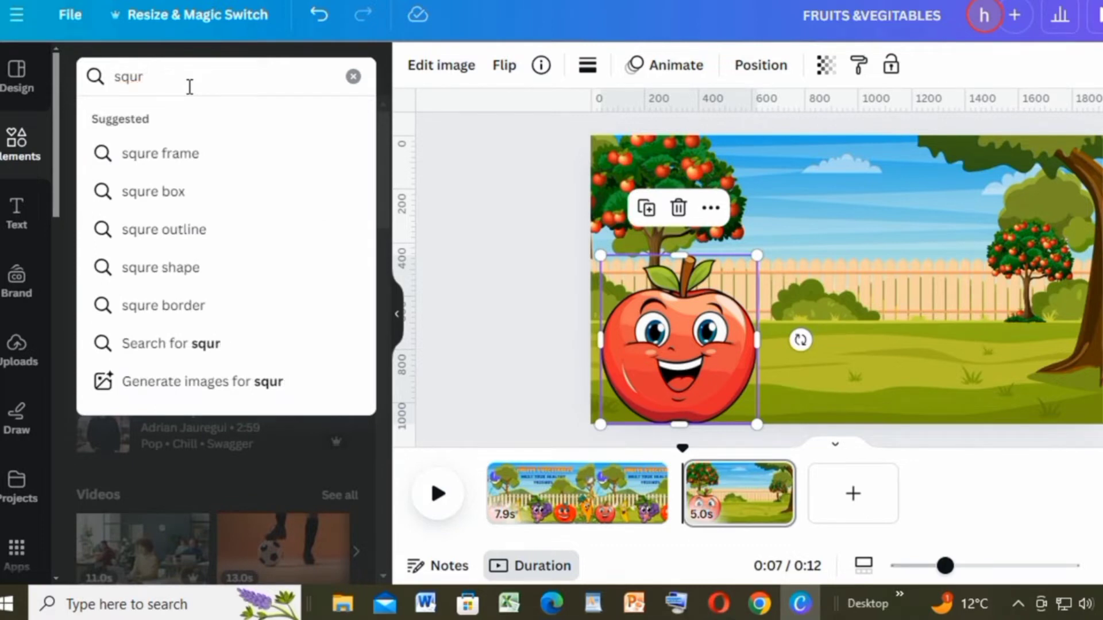
pyautogui.press('BackSpace')
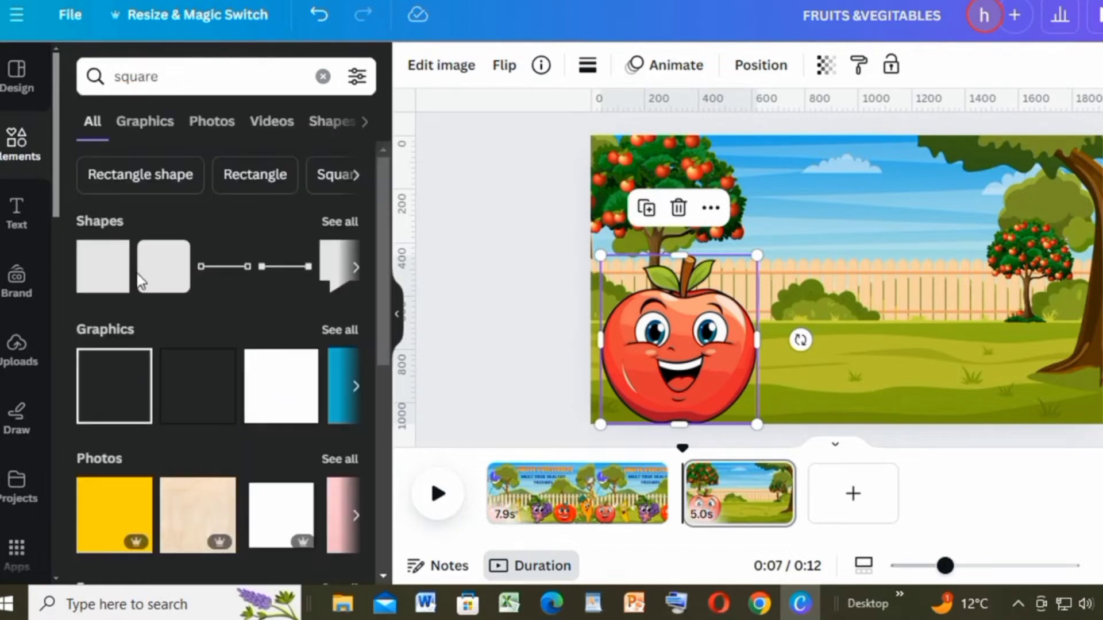
pyautogui.click(163, 267)
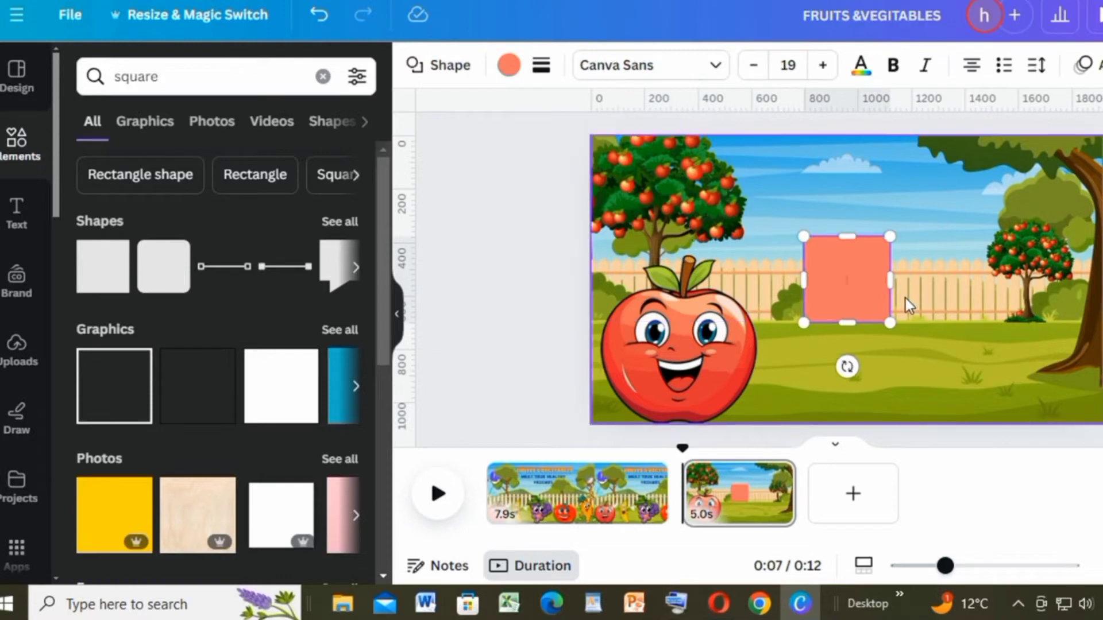
pyautogui.moveTo(859, 271); pyautogui.dragTo(956, 358)
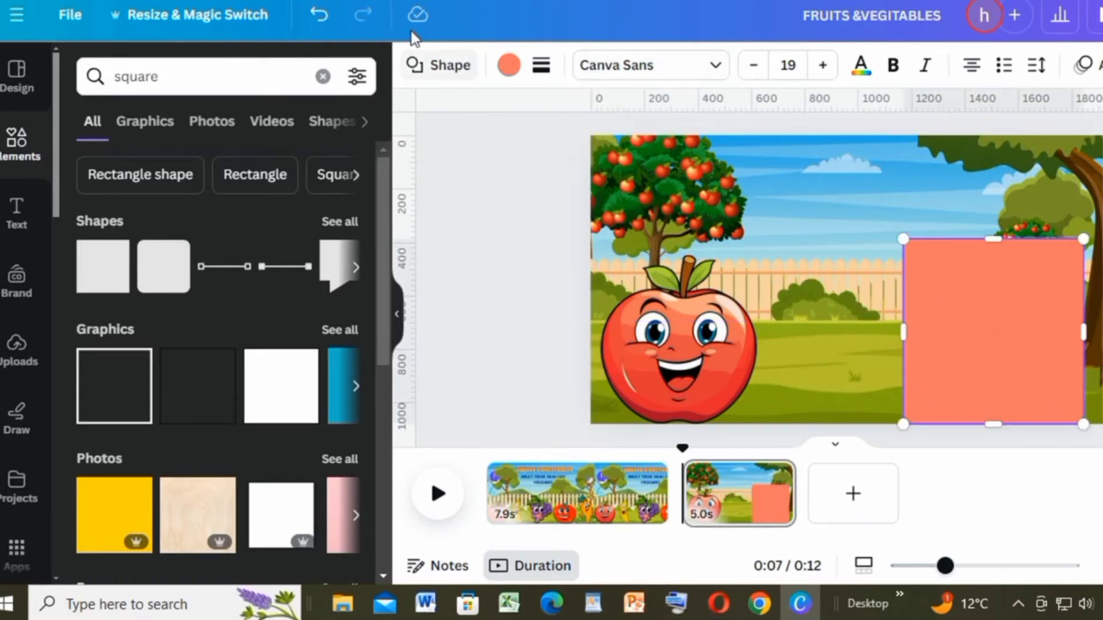
# Step: Recolour the large rounded square with the red taken from the apple character's photo colours
pyautogui.click(508, 66)
pyautogui.scroll(-6, 256, 373)
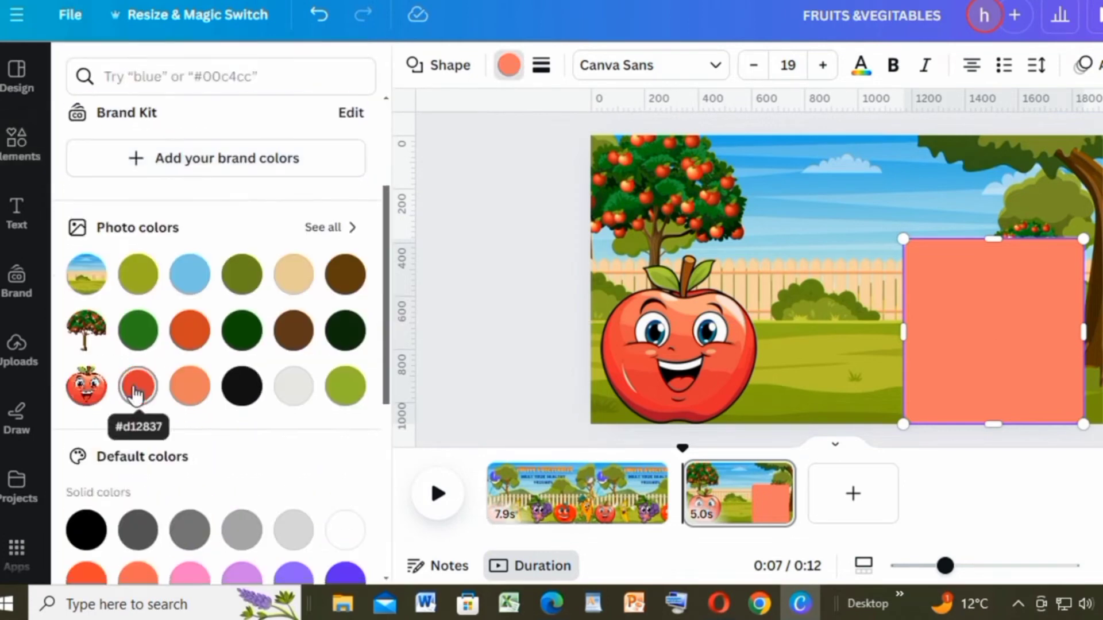
pyautogui.click(139, 195)
pyautogui.scroll(8, 350, 266)
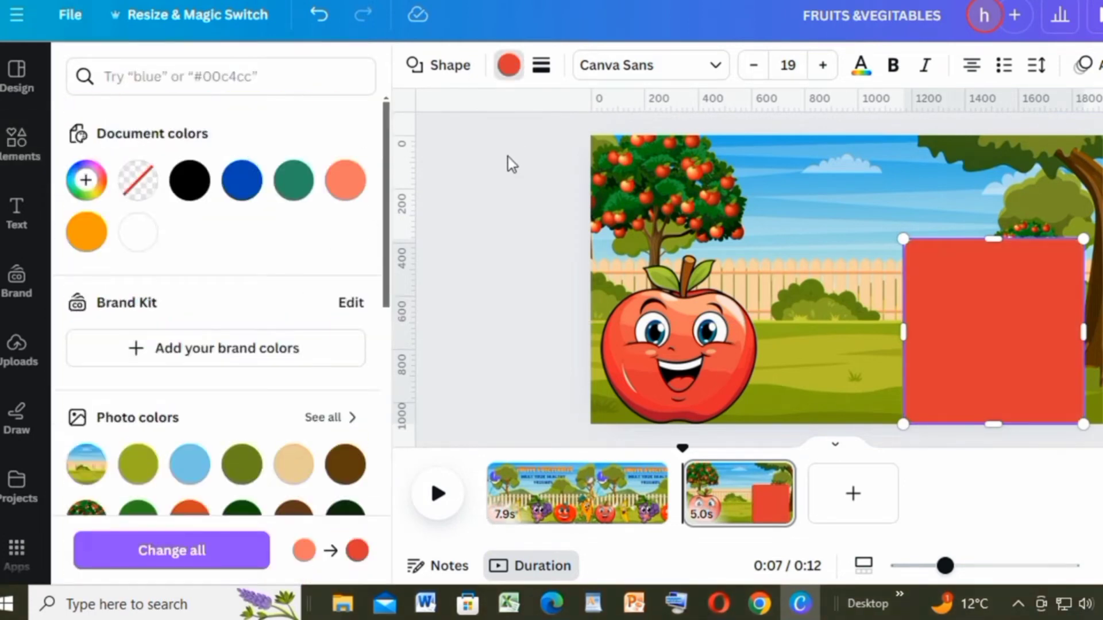
pyautogui.press('Escape')
# Step: Add a second rounded square as a wide panel across the upper half of the red card and colour it black
pyautogui.click(155, 277)
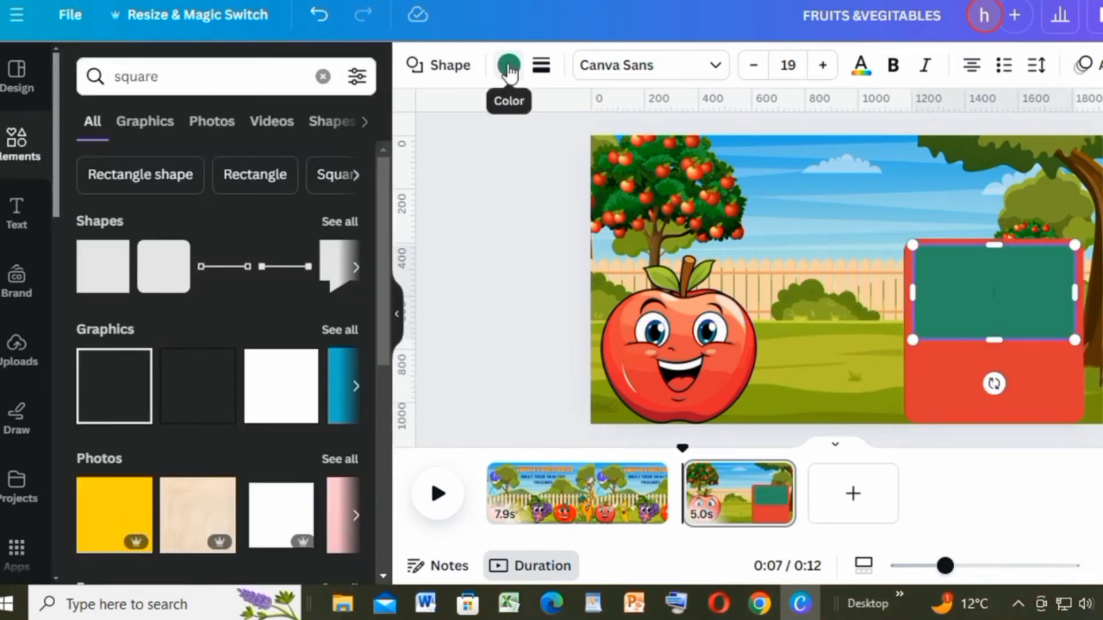
pyautogui.click(508, 65)
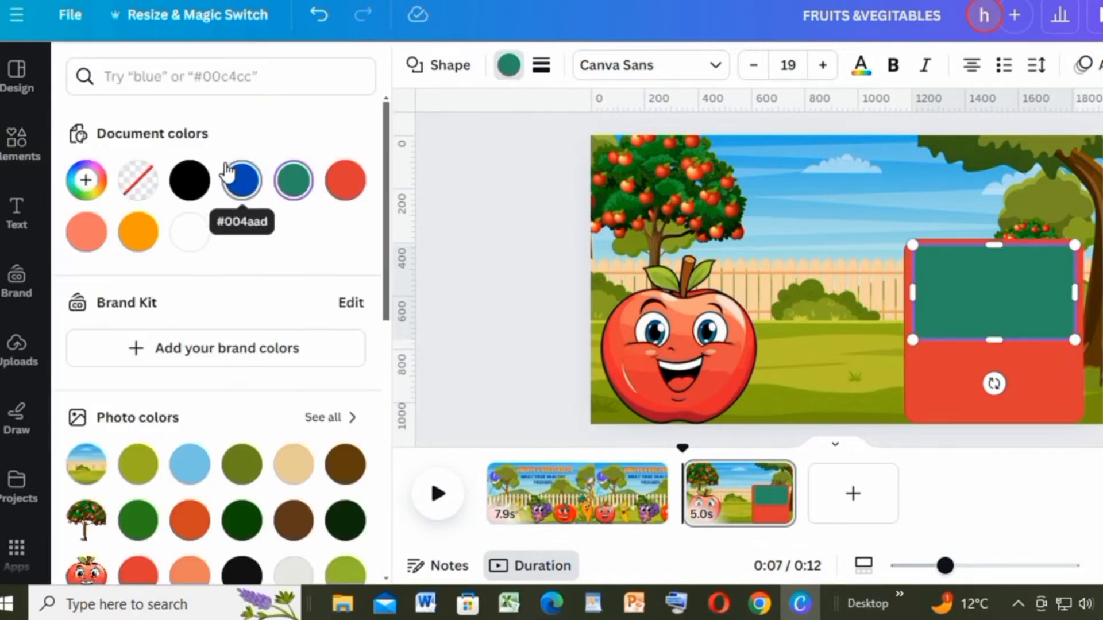
pyautogui.click(190, 180)
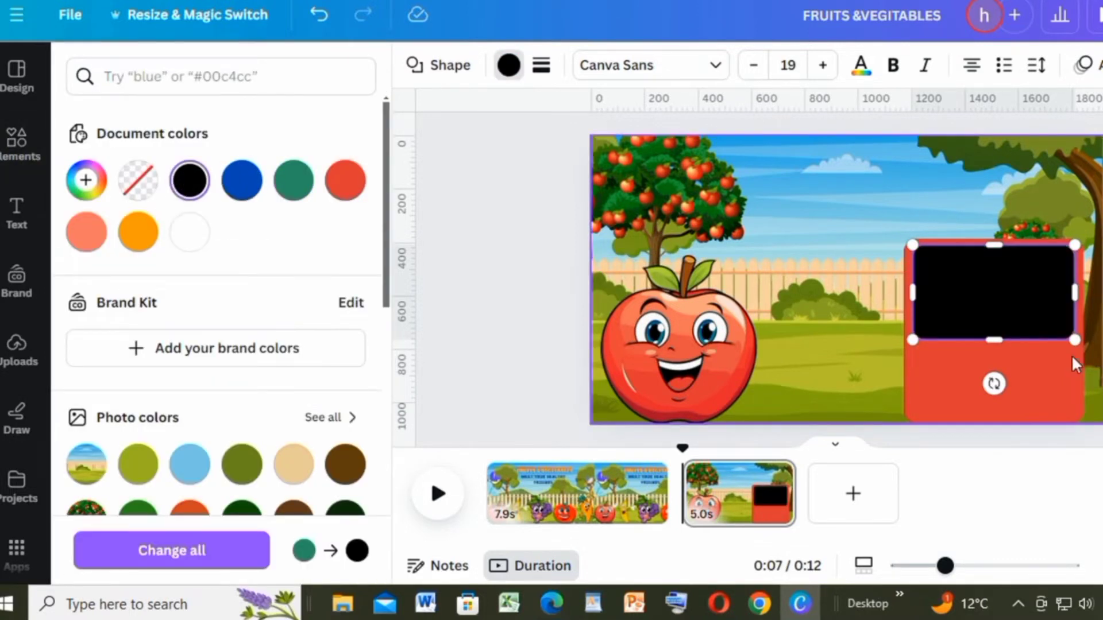
pyautogui.press('Escape')
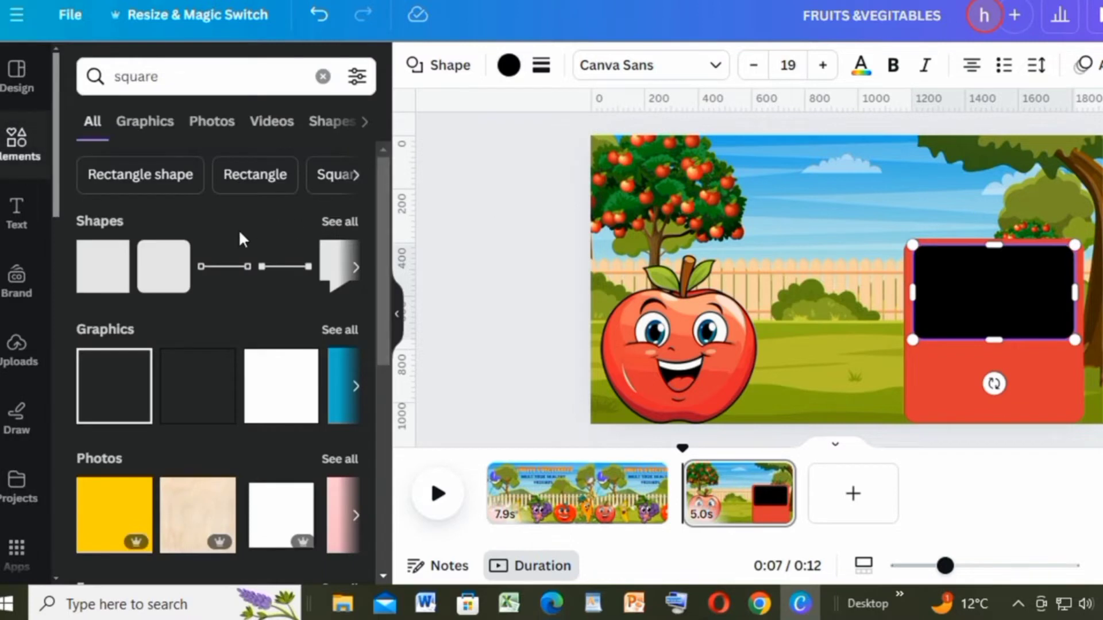
# Step: Add a third rounded square at the bottom of the red card, flatten it into a bar and colour it dark green
pyautogui.click(145, 255)
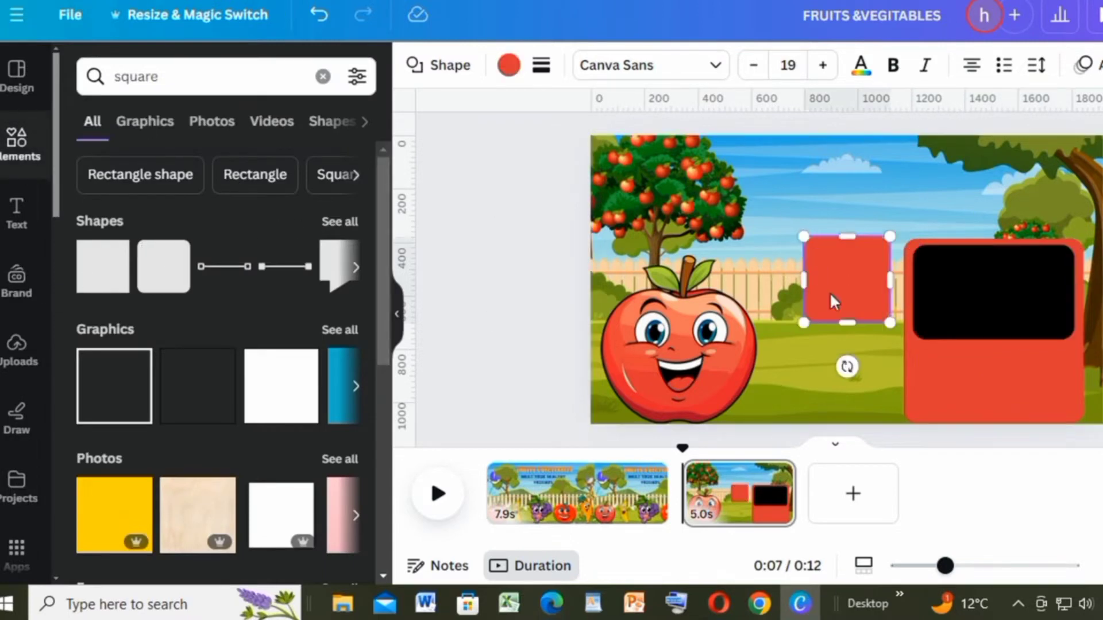
pyautogui.moveTo(829, 291); pyautogui.dragTo(957, 382)
pyautogui.moveTo(974, 338); pyautogui.dragTo(974, 377)
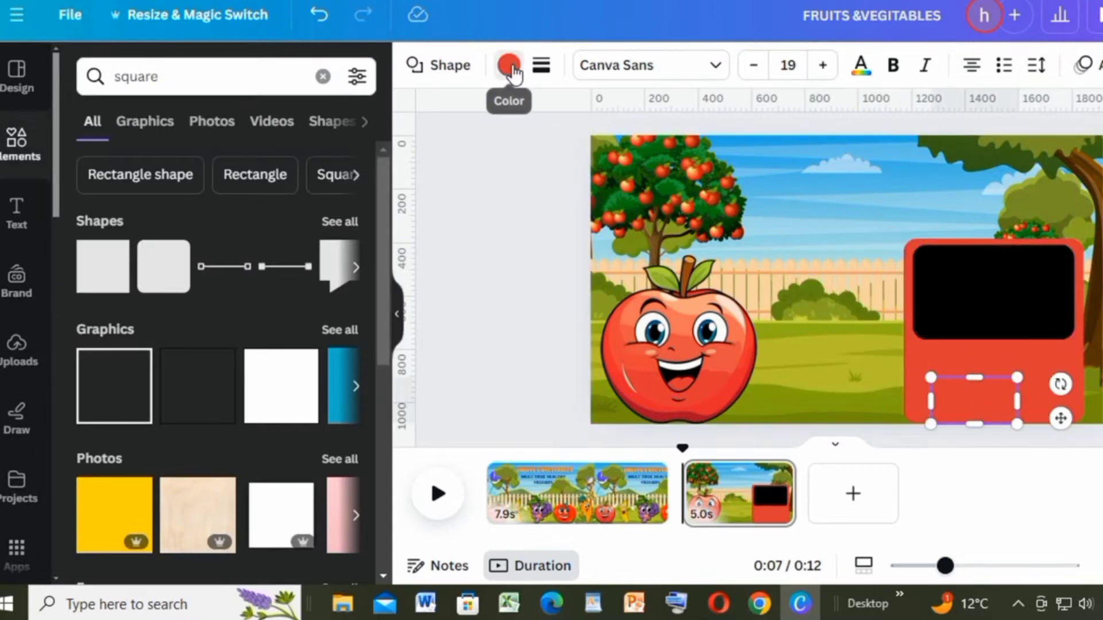
pyautogui.click(509, 66)
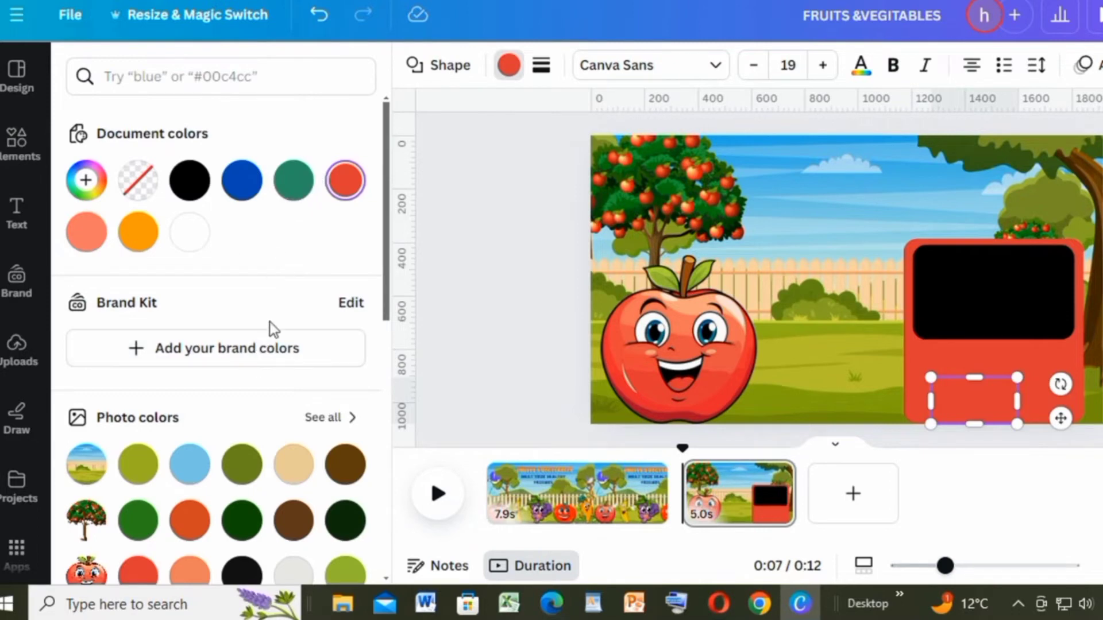
pyautogui.scroll(-2, 270, 323)
pyautogui.click(241, 425)
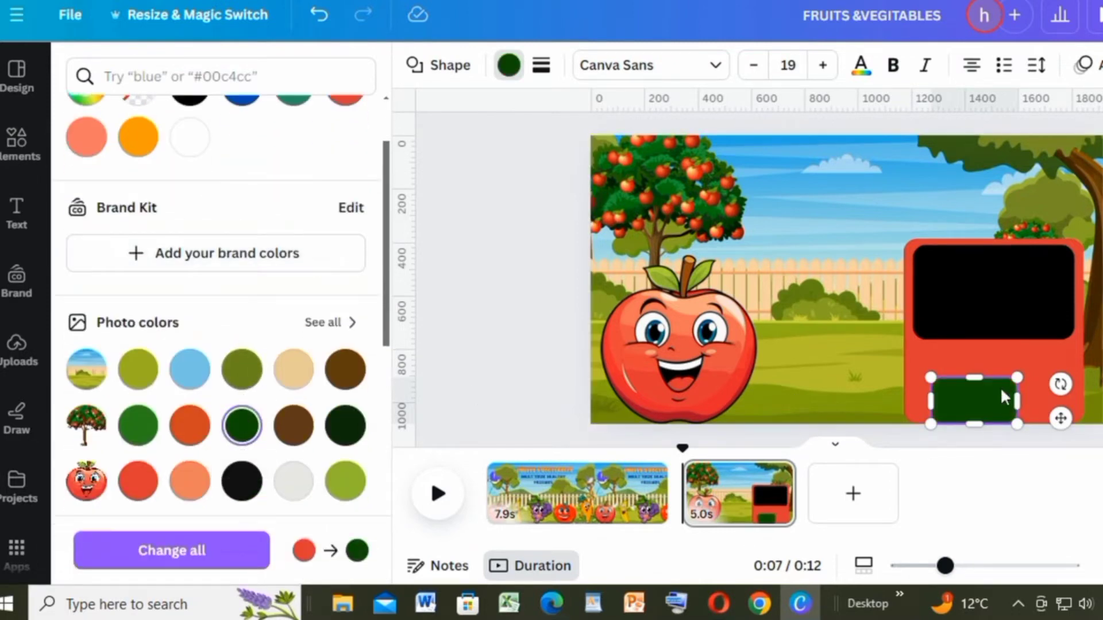
# Step: Widen the green bar and centre it on the red card, and extend the black panel slightly downward
pyautogui.moveTo(1016, 396); pyautogui.dragTo(1051, 385)
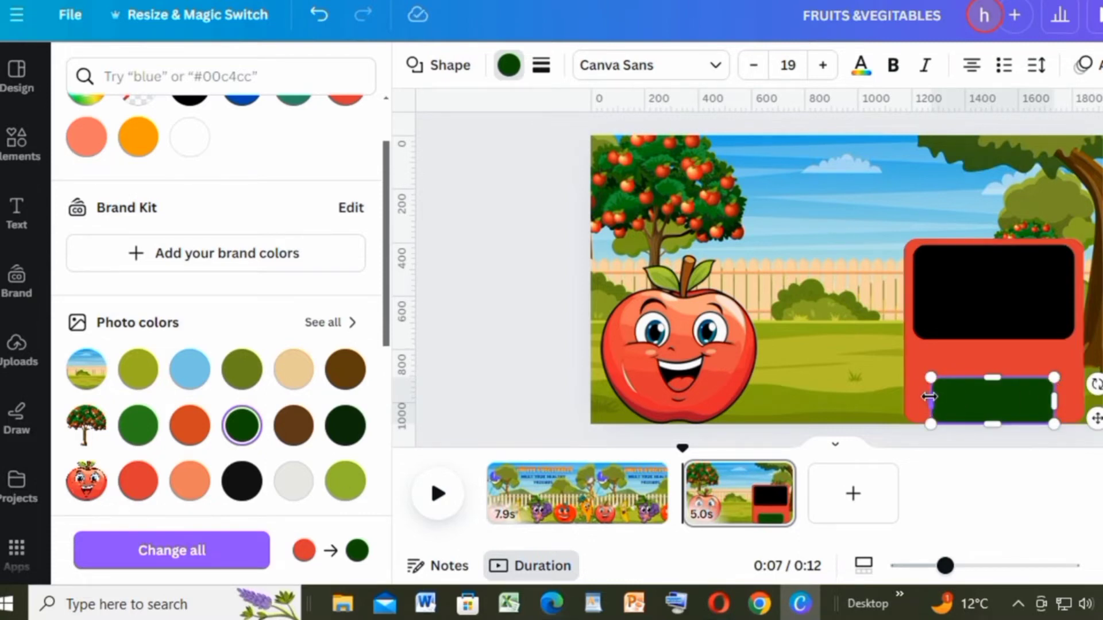
pyautogui.moveTo(928, 396); pyautogui.dragTo(921, 396)
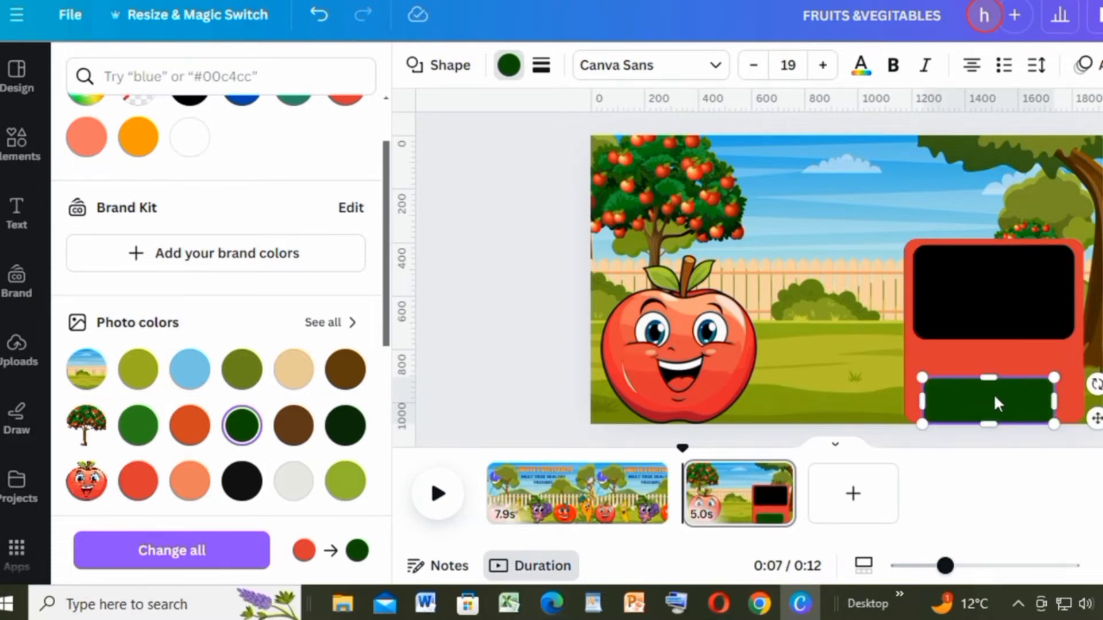
pyautogui.moveTo(994, 397); pyautogui.dragTo(1000, 387)
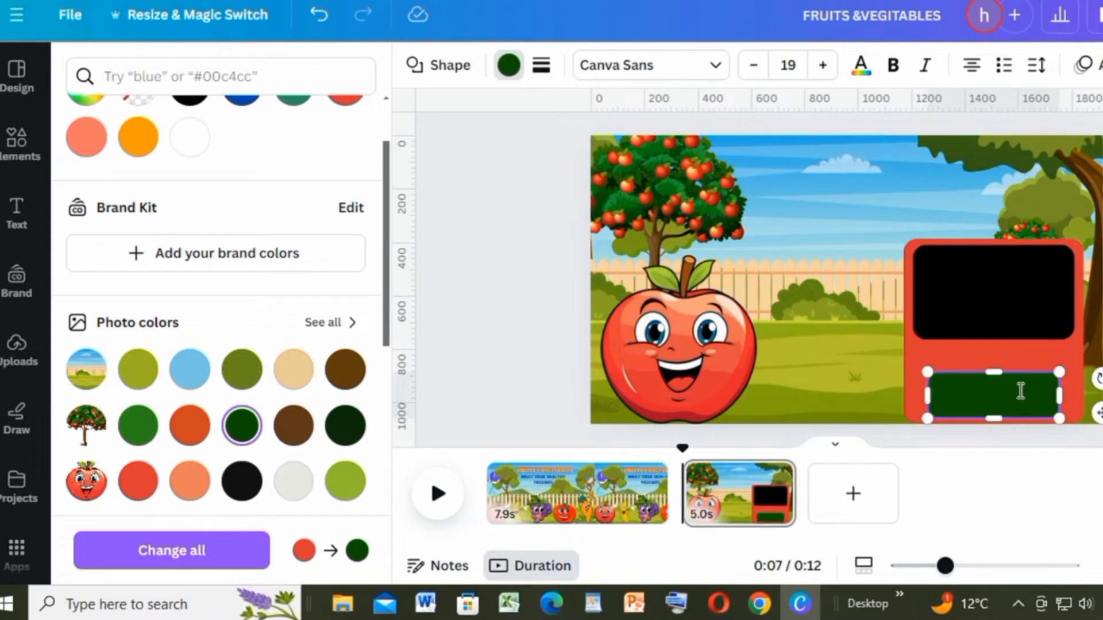
pyautogui.click(980, 326)
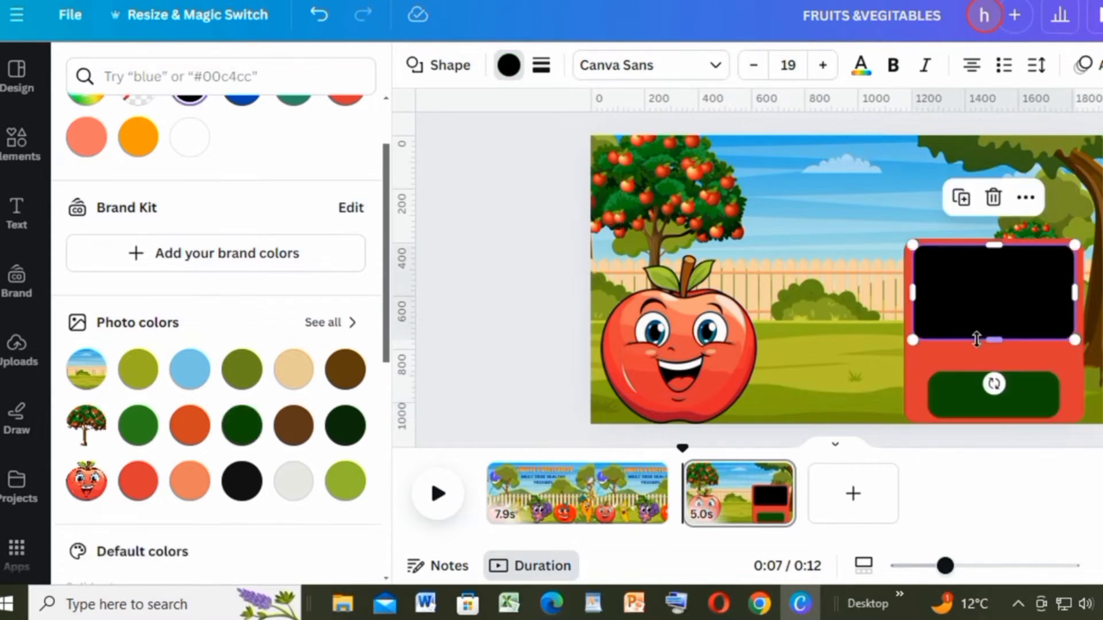
pyautogui.moveTo(992, 338); pyautogui.dragTo(991, 351)
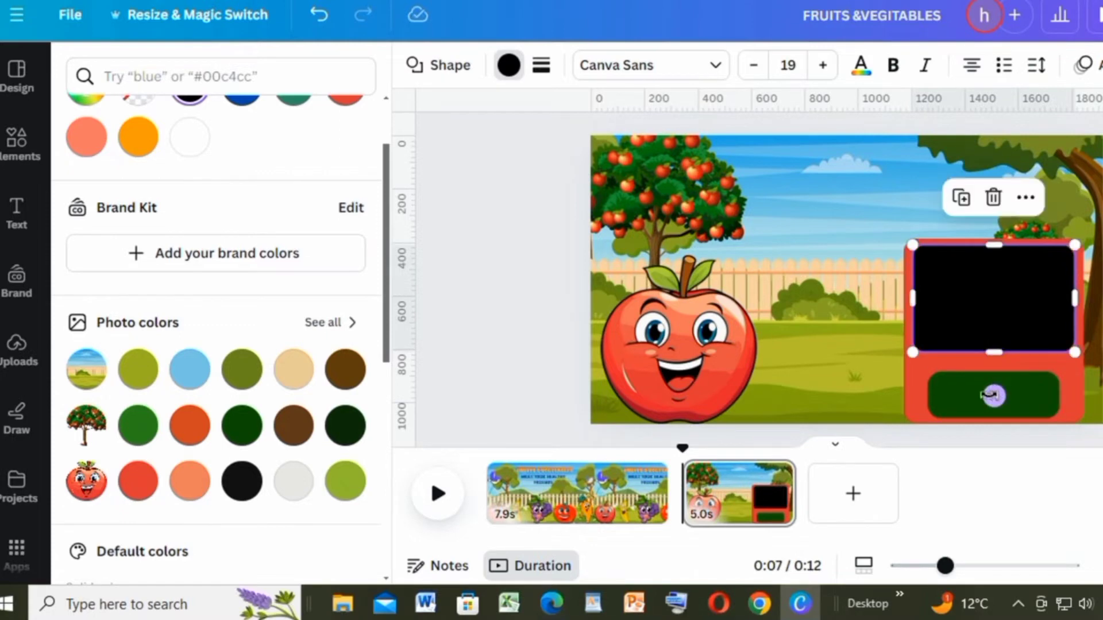
pyautogui.click(1022, 396)
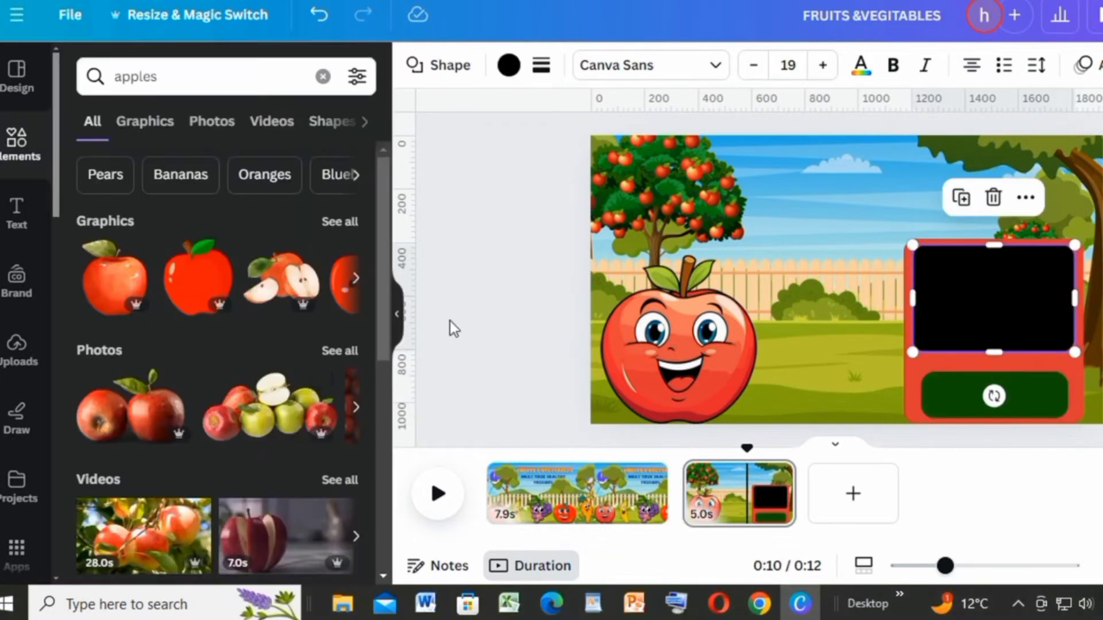
# Step: From the "apples" photos, insert the group of red and green apples with a cut half, shrinking it to fit the black panel
pyautogui.click(339, 351)
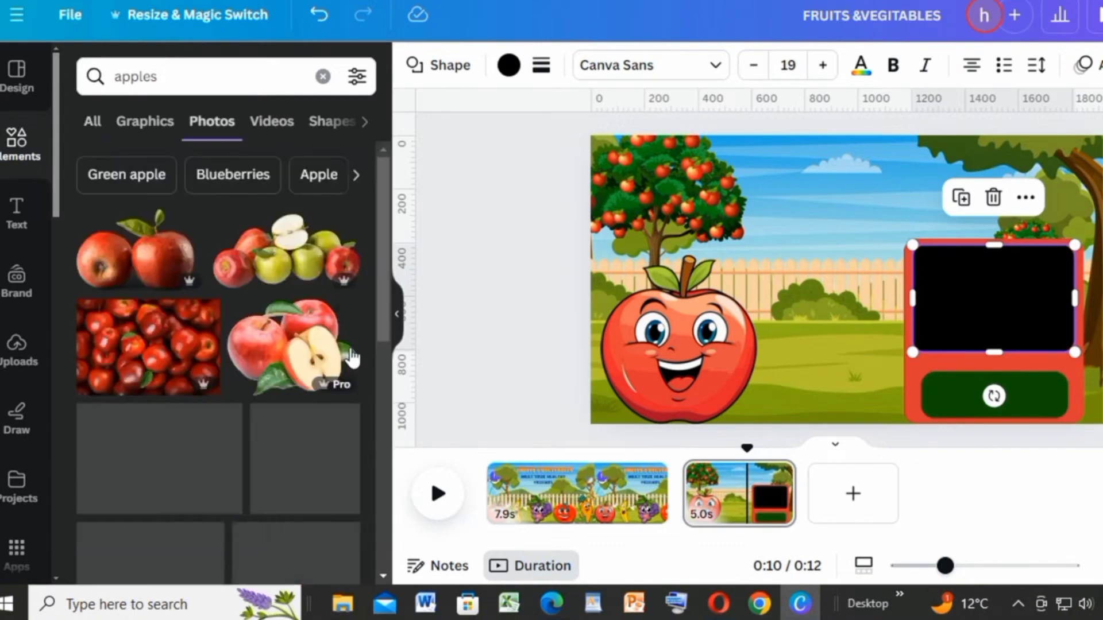
pyautogui.scroll(-6, 212, 409)
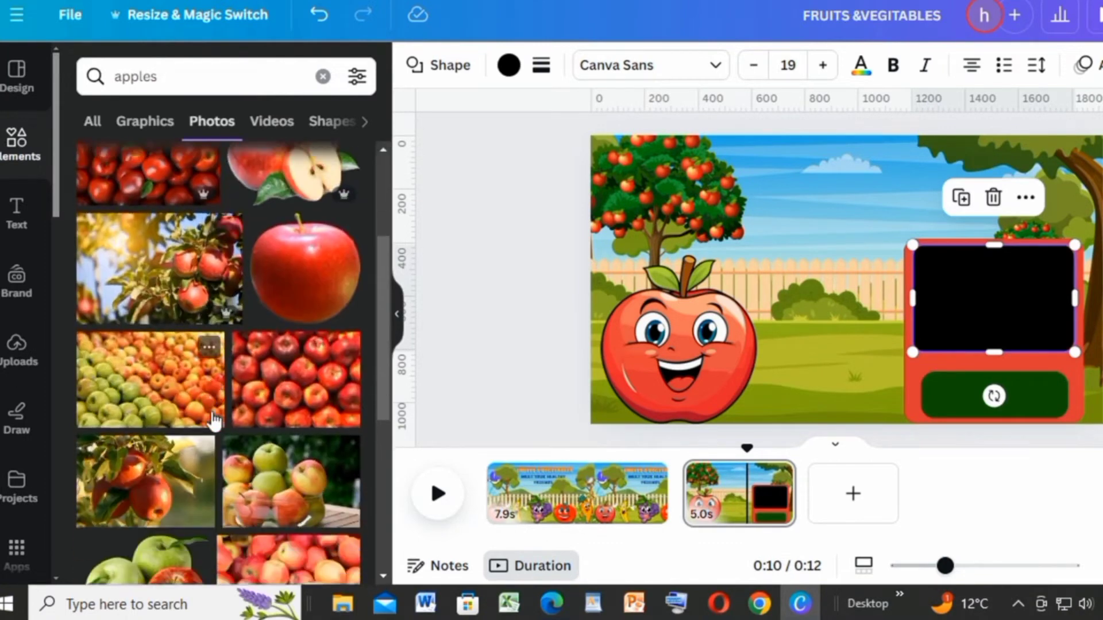
pyautogui.scroll(-1, 212, 418)
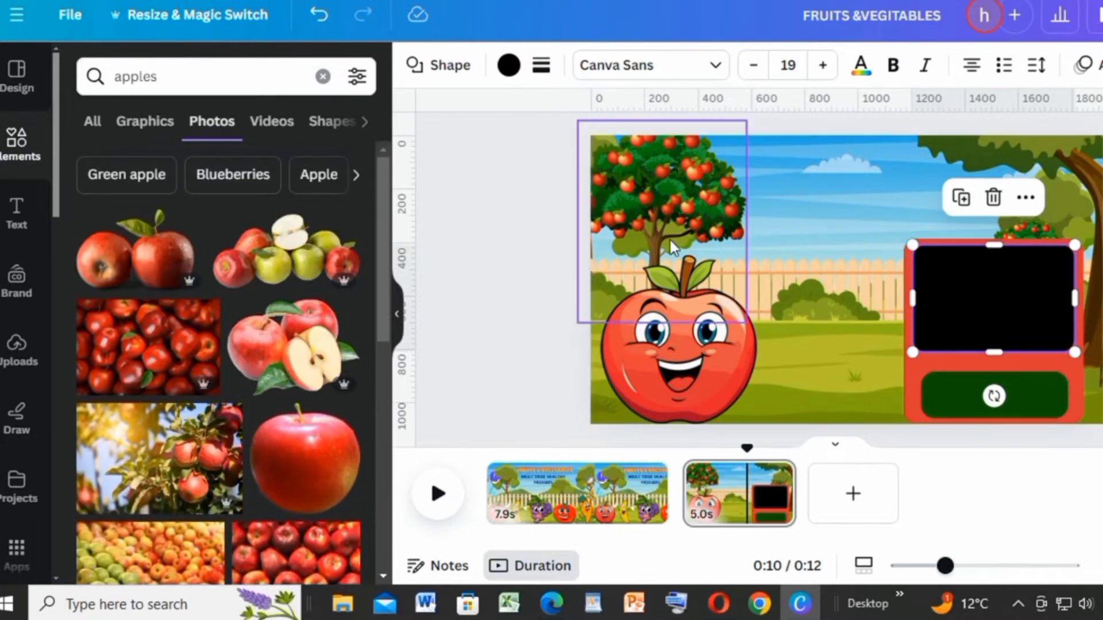
pyautogui.click(286, 265)
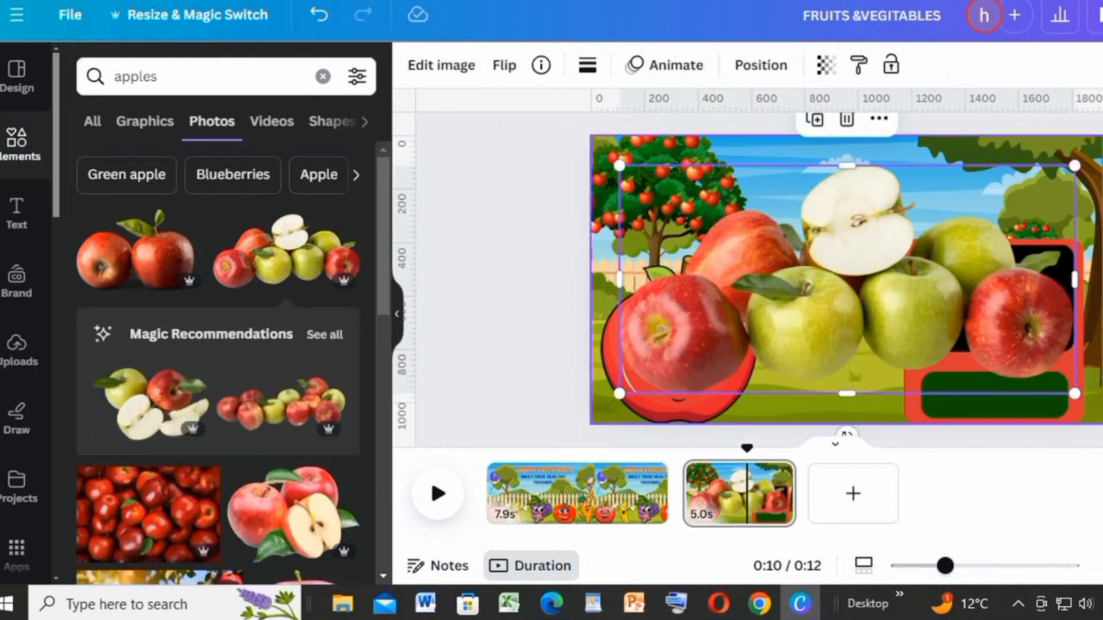
pyautogui.moveTo(1072, 166); pyautogui.dragTo(777, 315)
pyautogui.moveTo(710, 350); pyautogui.dragTo(1004, 289)
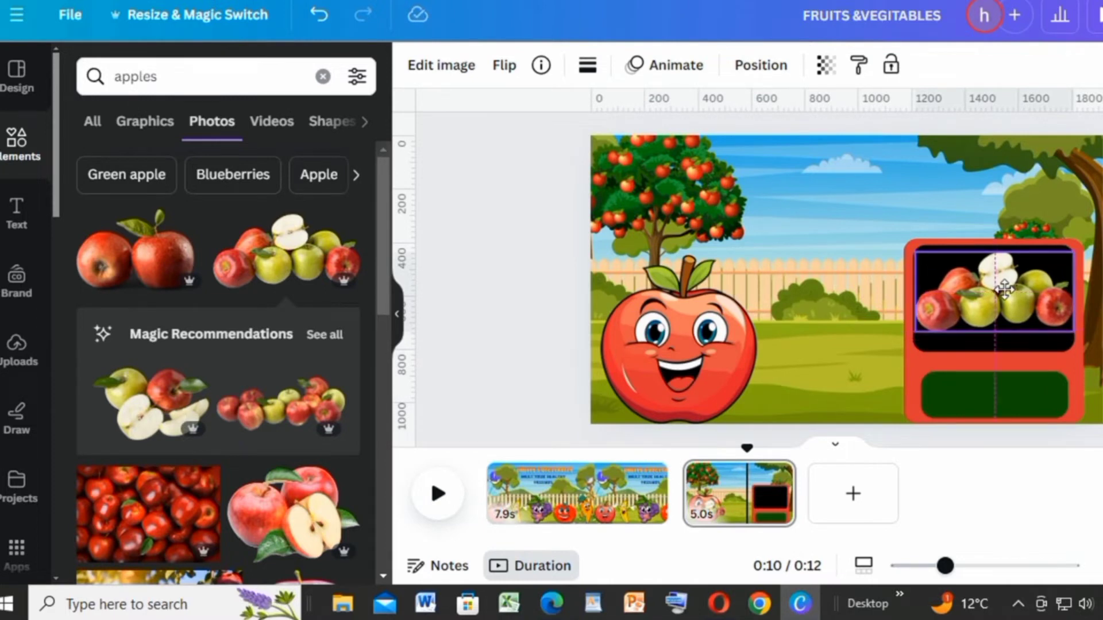
pyautogui.moveTo(1003, 289); pyautogui.dragTo(1004, 289)
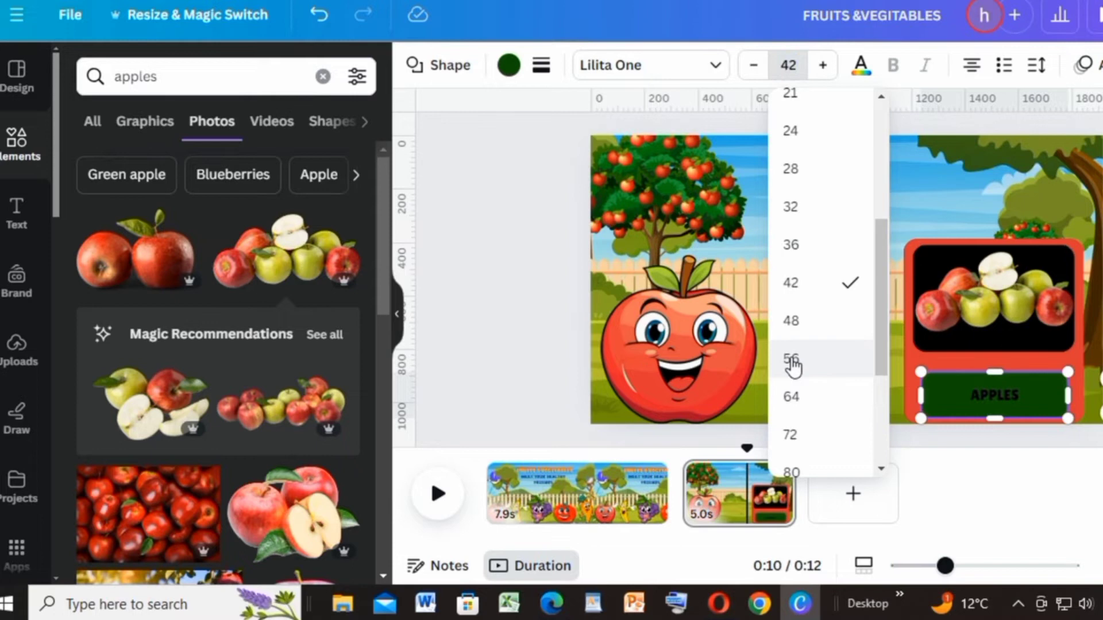
# Step: Set the font size of the APPLES label on the green bar to 80
pyautogui.click(791, 360)
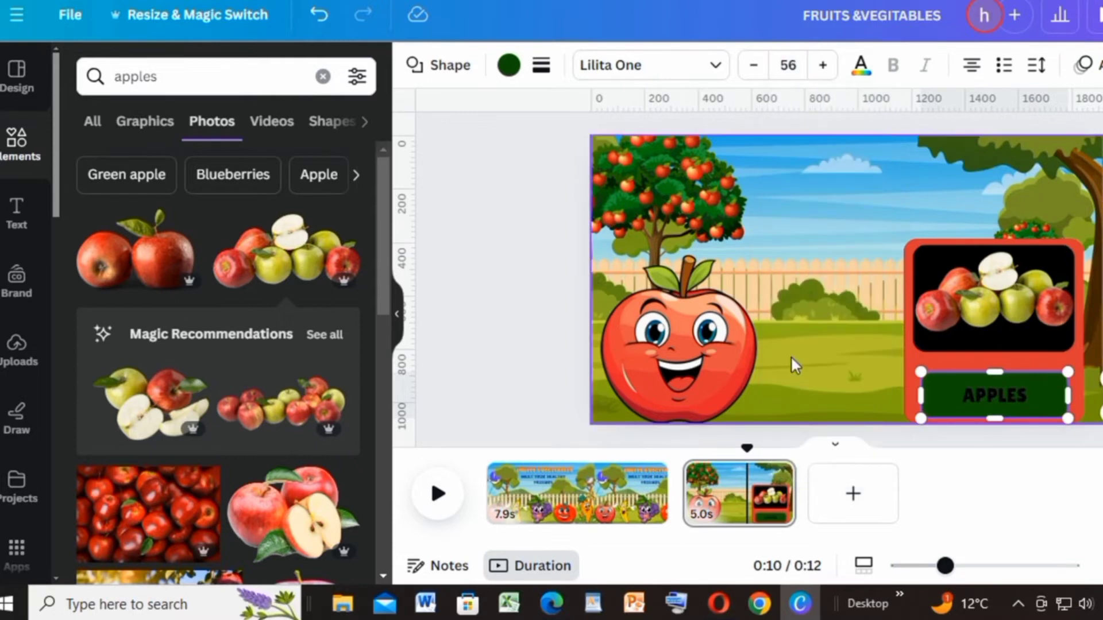
pyautogui.click(712, 69)
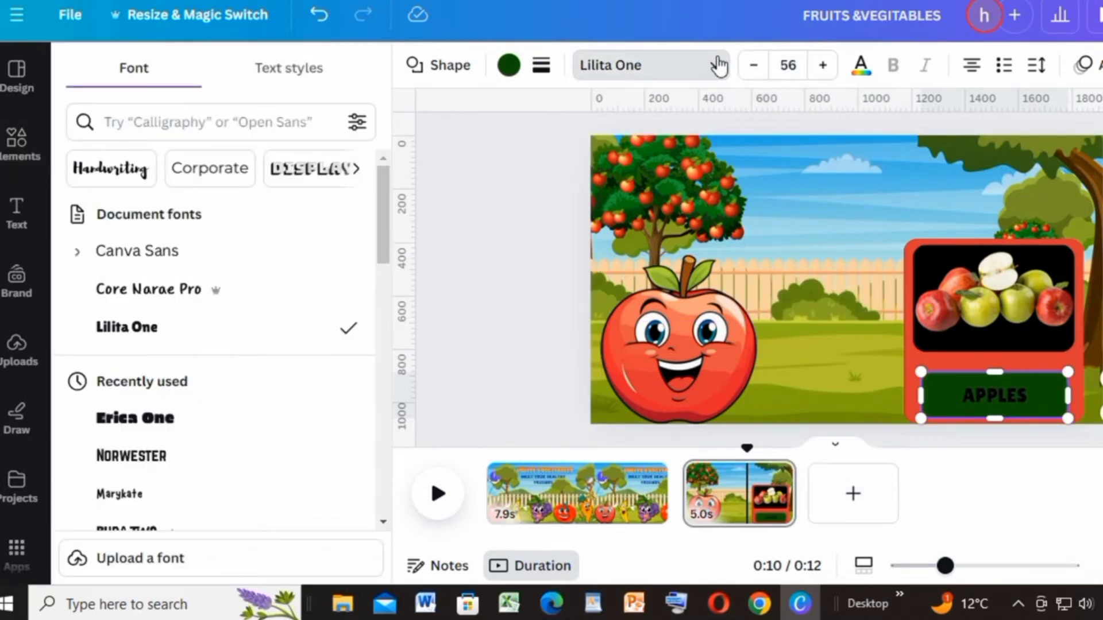
pyautogui.click(716, 65)
pyautogui.click(787, 65)
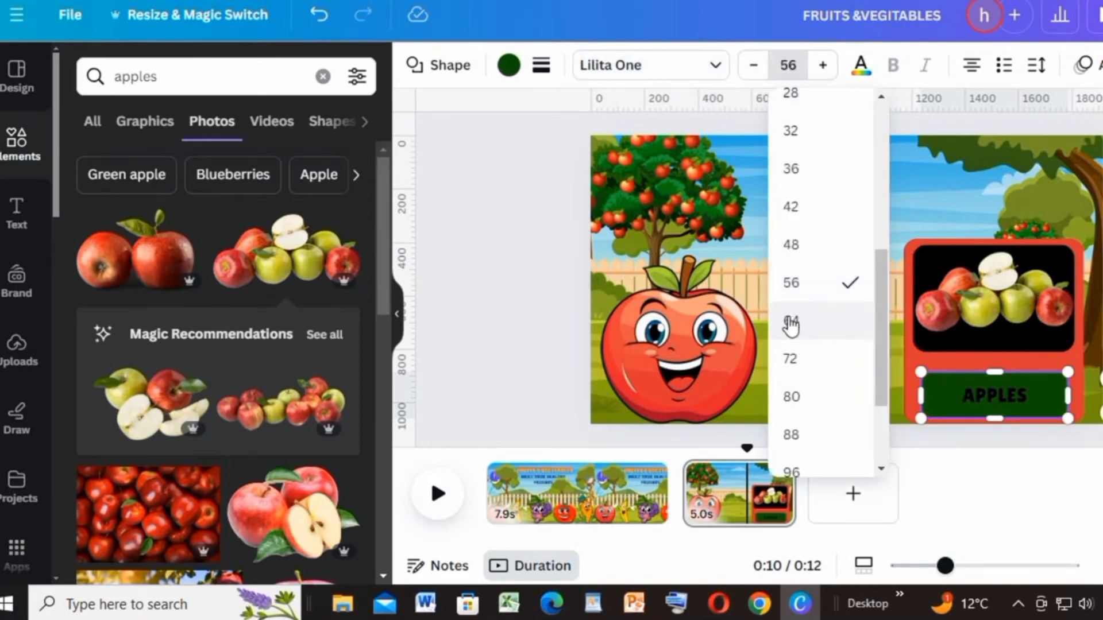
pyautogui.write('80')
pyautogui.press('Return')
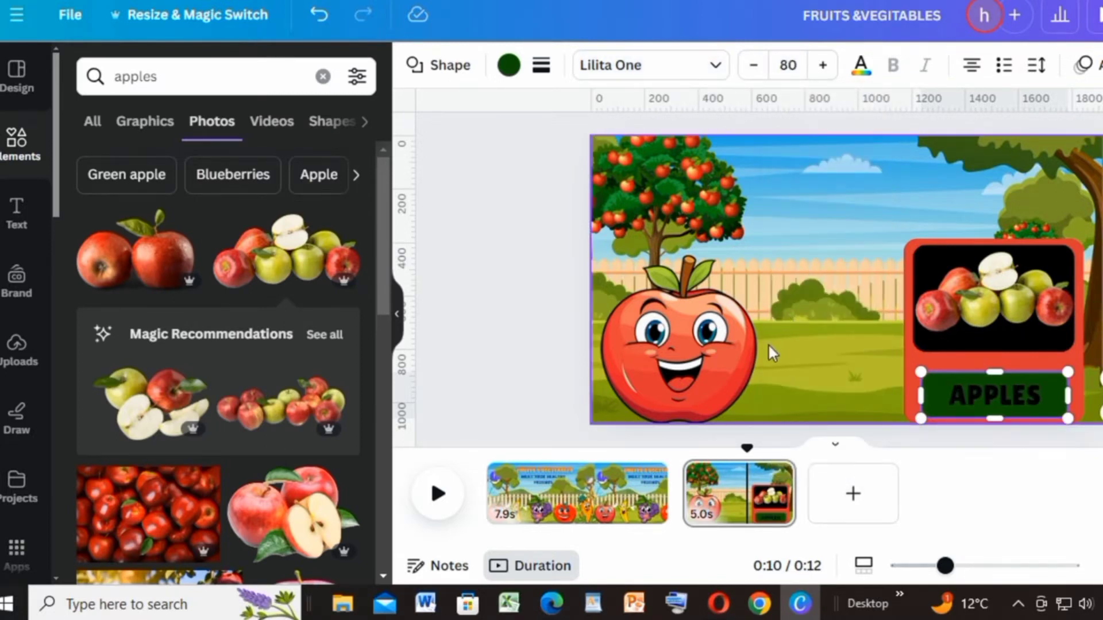
# Step: Move the smiling apple partly beyond the scene's upper-left corner and record a custom animation path bringing it down into the garden
pyautogui.click(660, 329)
pyautogui.moveTo(660, 329); pyautogui.dragTo(618, 121)
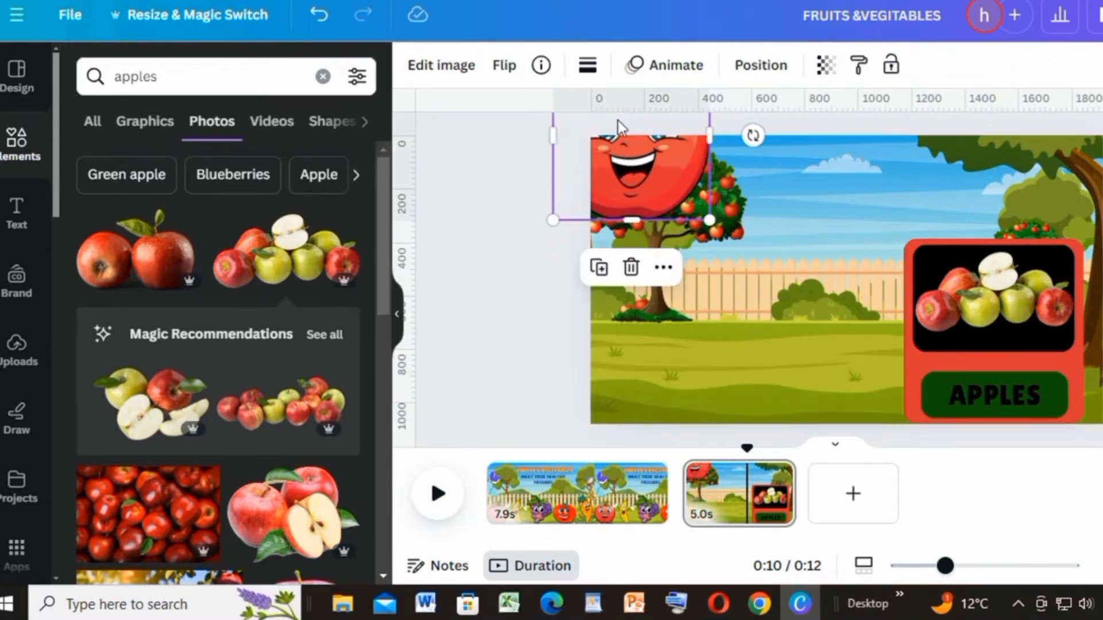
pyautogui.click(672, 65)
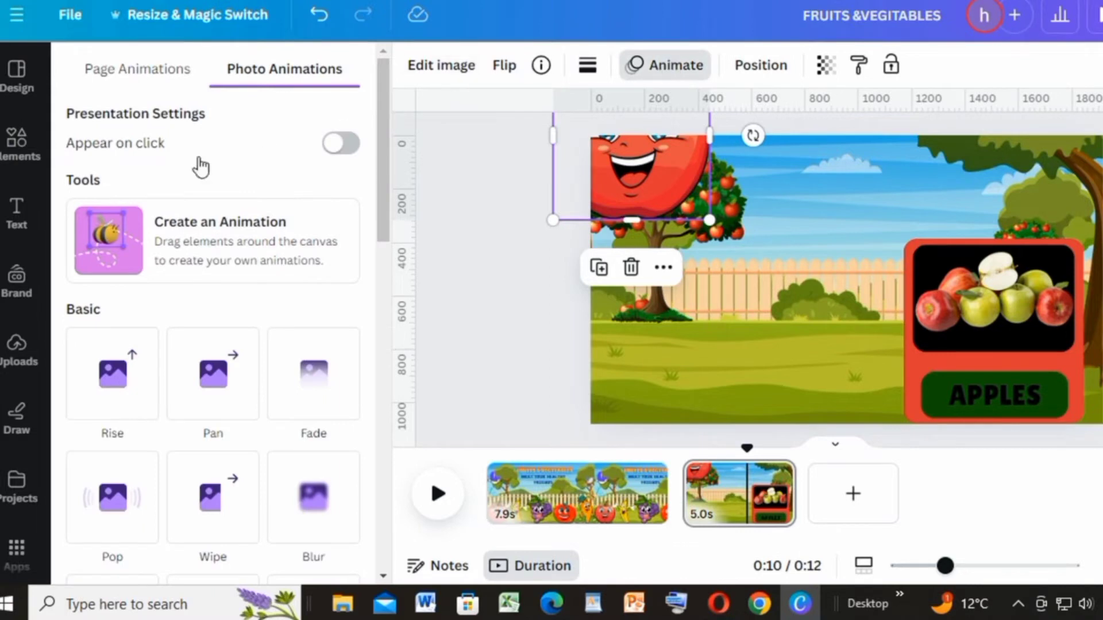
pyautogui.click(179, 251)
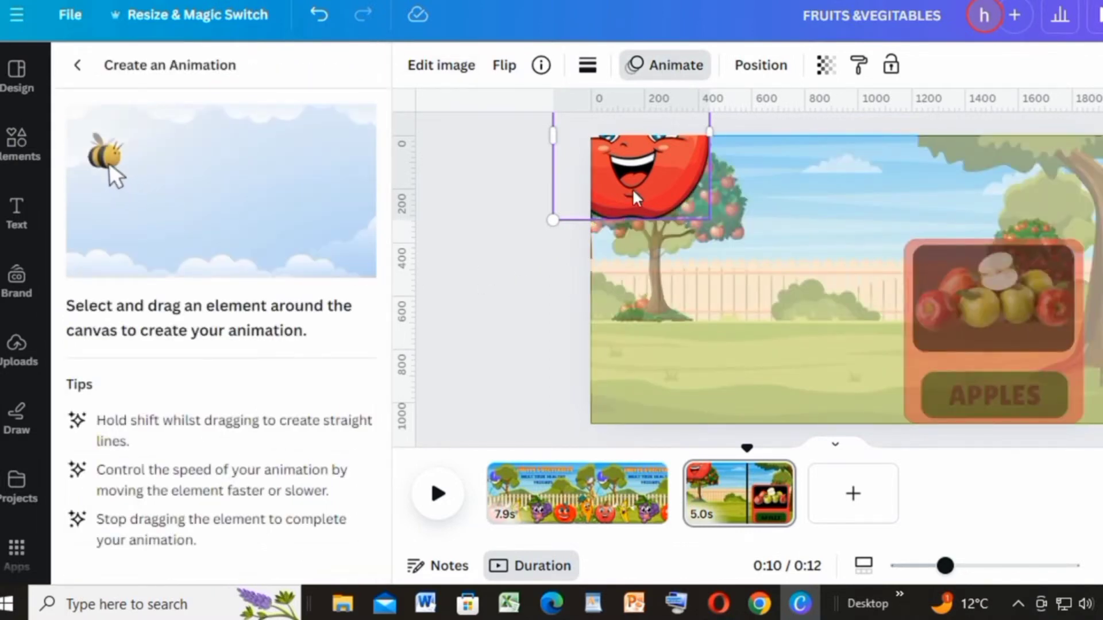
pyautogui.moveTo(633, 193)
pyautogui.mouseDown()
pyautogui.moveTo(662, 206)
pyautogui.moveTo(665, 259)
pyautogui.moveTo(698, 283)
pyautogui.moveTo(675, 308)
pyautogui.moveTo(719, 319)
pyautogui.moveTo(713, 336)
pyautogui.moveTo(755, 354)
pyautogui.moveTo(745, 389)
pyautogui.mouseUp()
pyautogui.moveTo(743, 404); pyautogui.dragTo(723, 335)
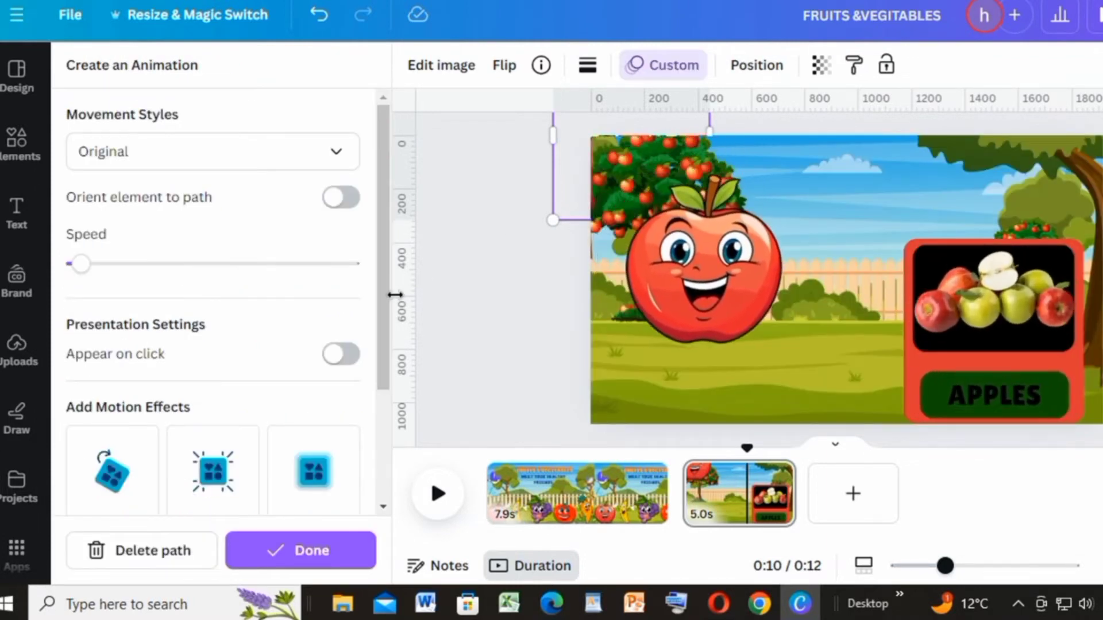
# Step: Add the Wiggle motion effect to the smiling apple's custom path animation
pyautogui.scroll(-3, 230, 368)
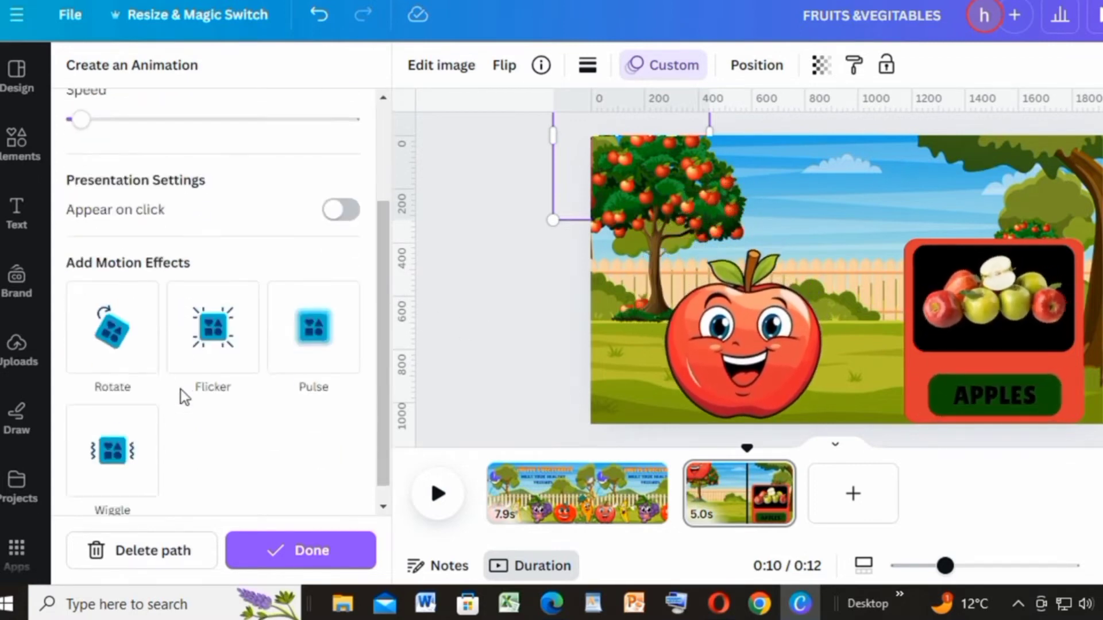
pyautogui.click(111, 439)
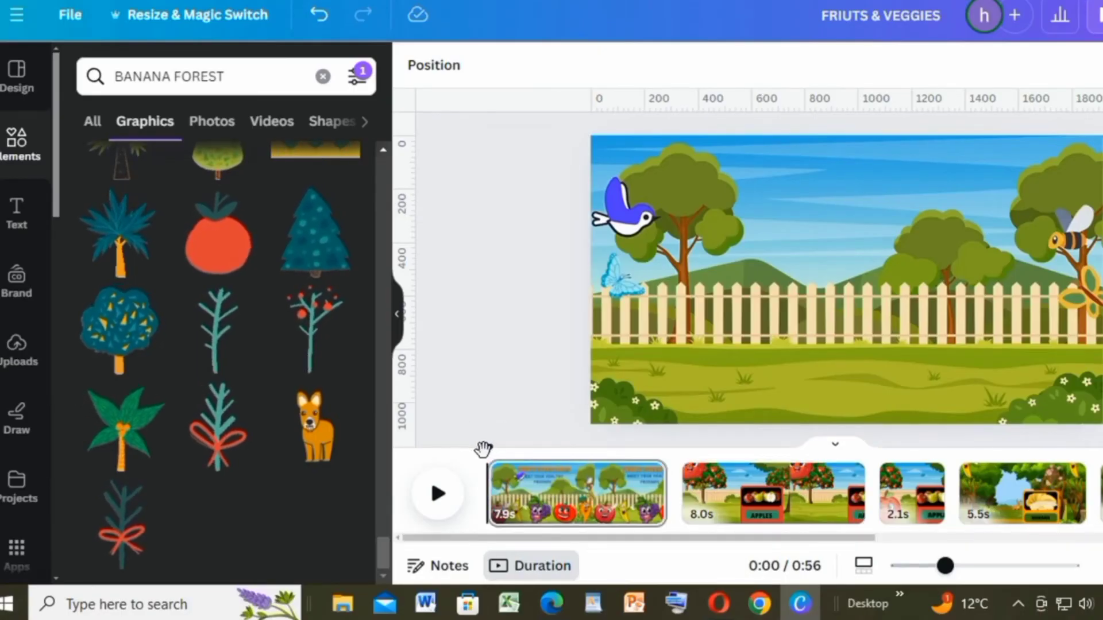
# Step: Add a Line Wipe transition between the opening title scene and the apples scene
pyautogui.click(684, 506)
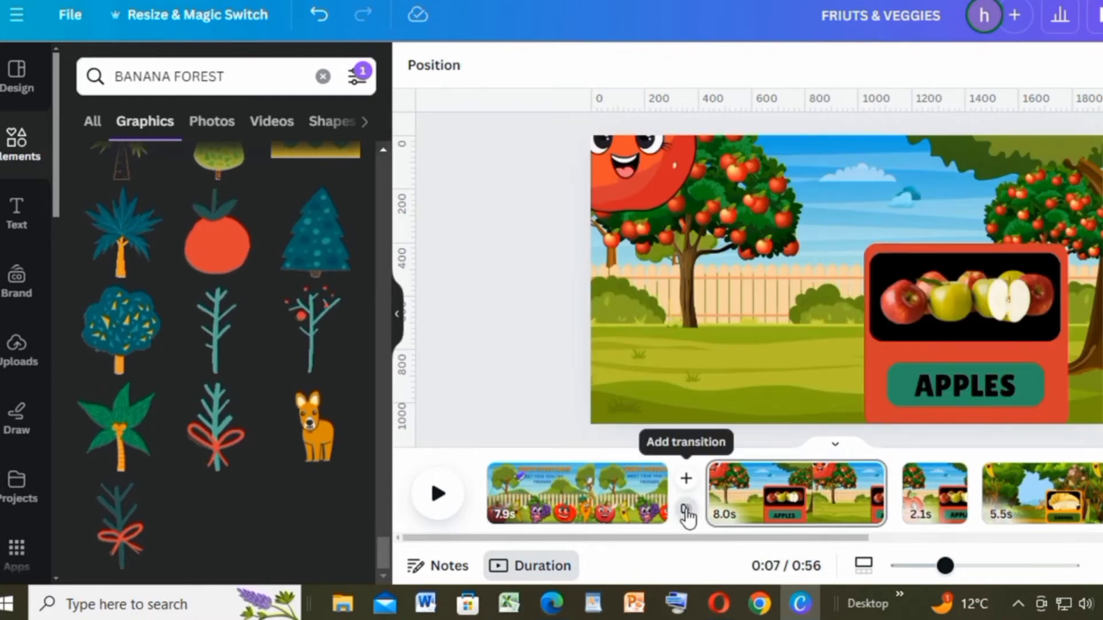
pyautogui.click(685, 509)
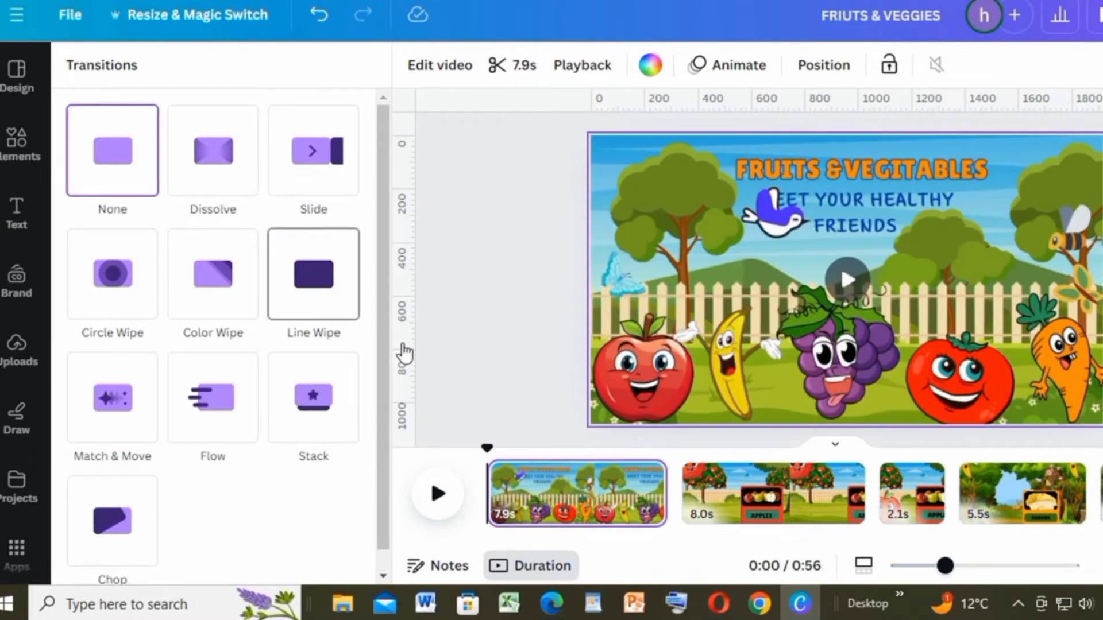
pyautogui.click(314, 274)
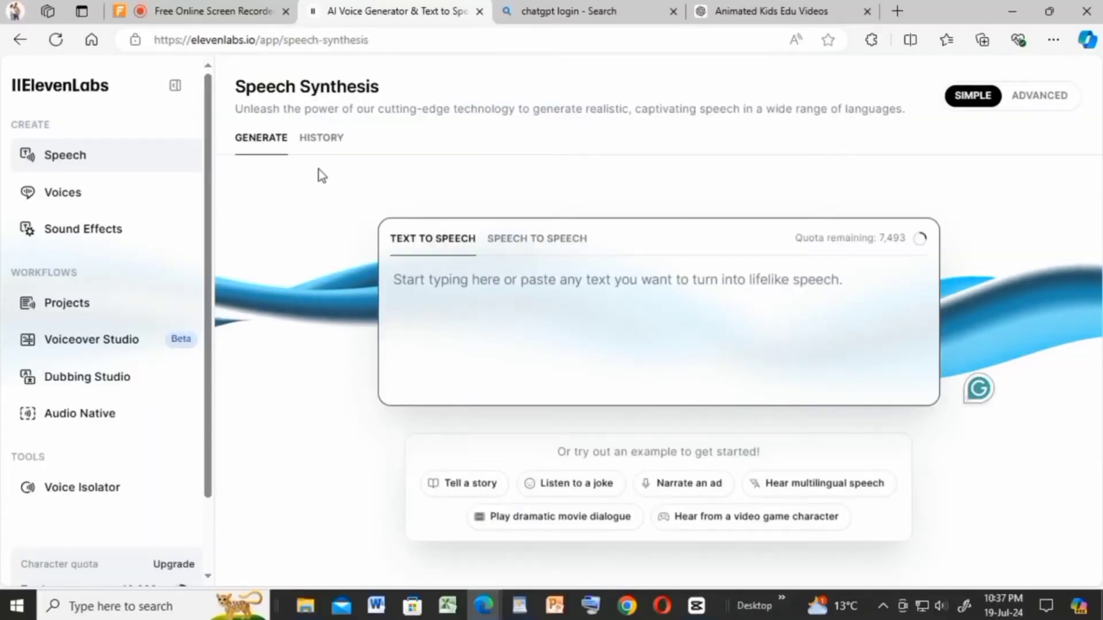
# Step: Copy the Scene 1 narrator line from the ChatGPT script and paste it into the ElevenLabs text-to-speech box
pyautogui.scroll(-2, 157, 281)
pyautogui.scroll(1, 158, 291)
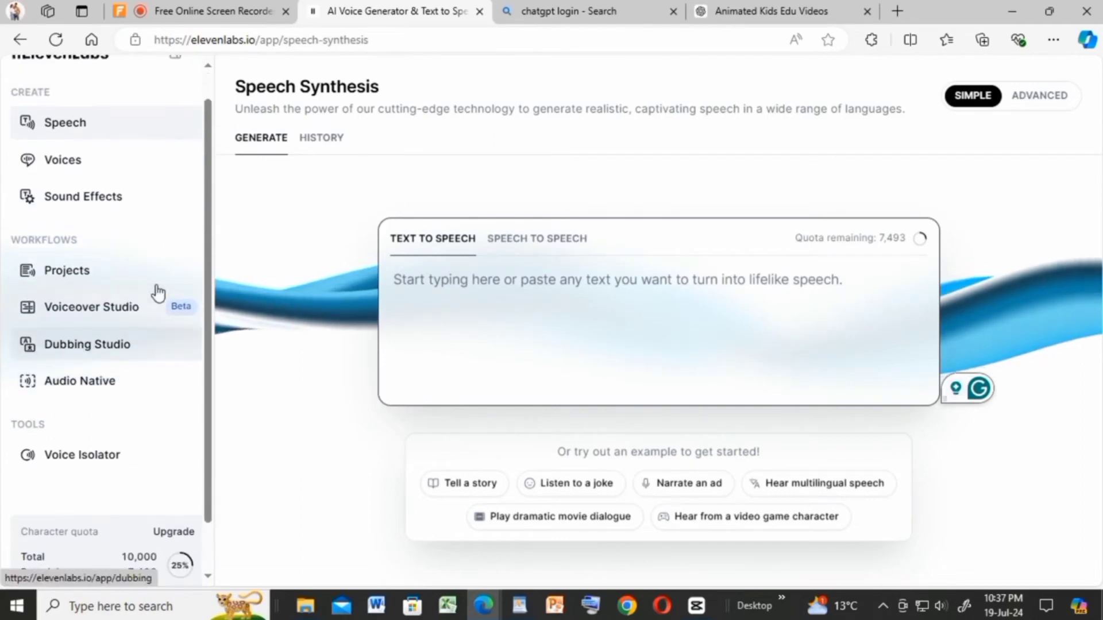
pyautogui.scroll(1, 158, 287)
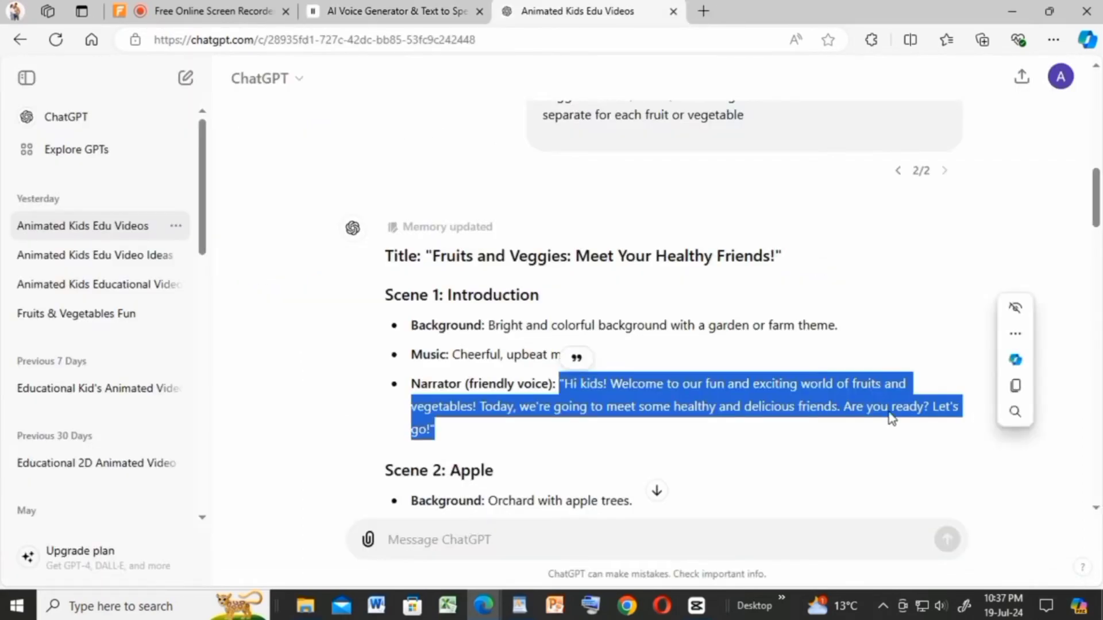
pyautogui.rightClick(797, 391)
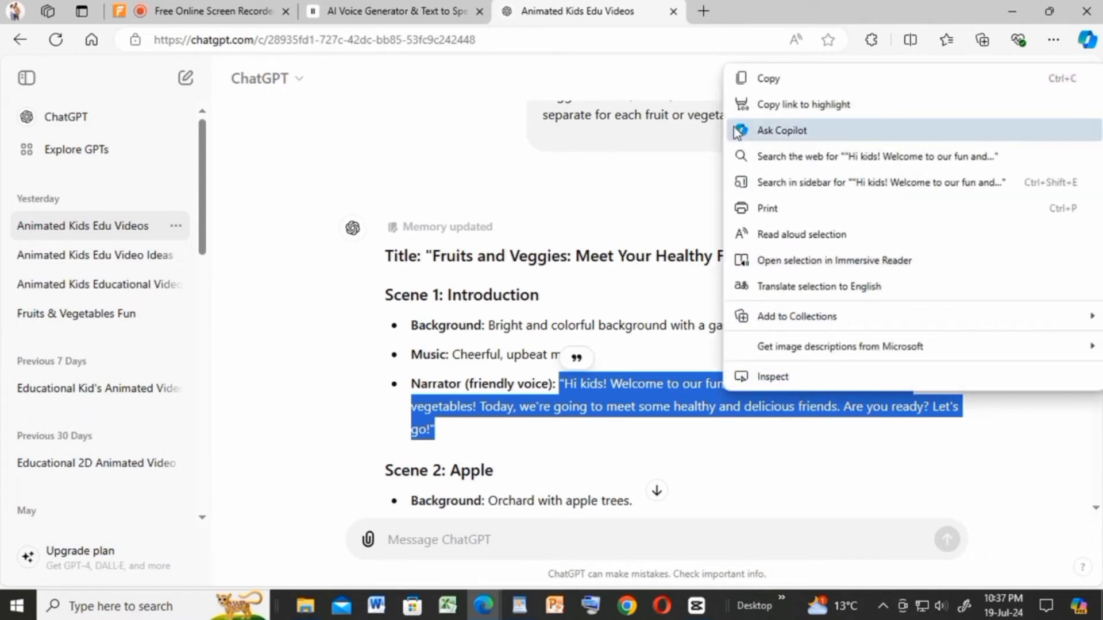
pyautogui.click(767, 81)
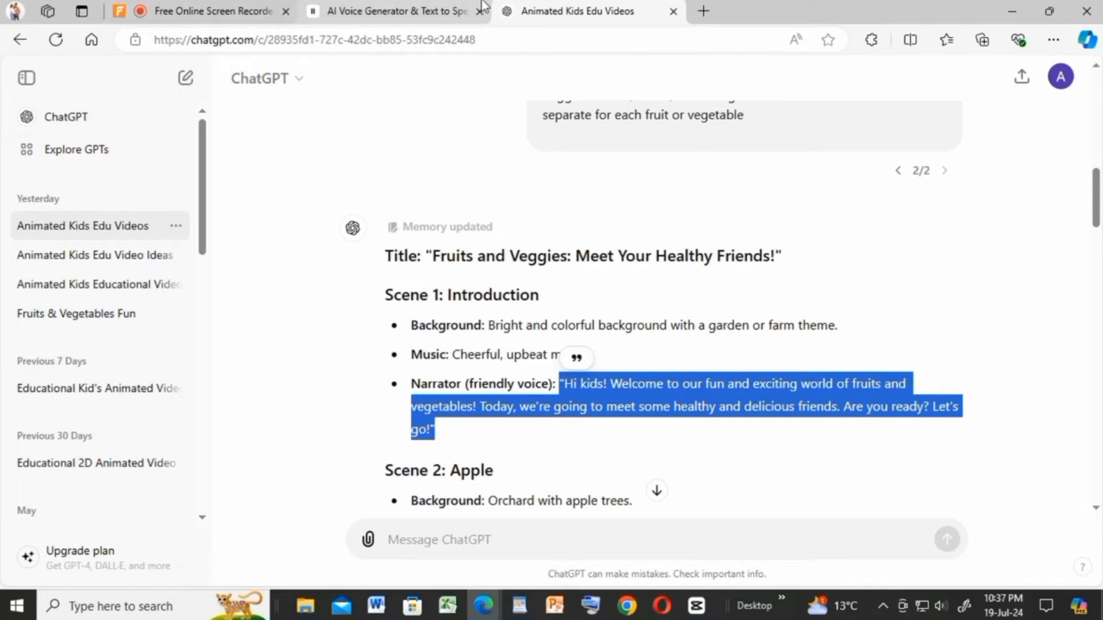
pyautogui.click(400, 14)
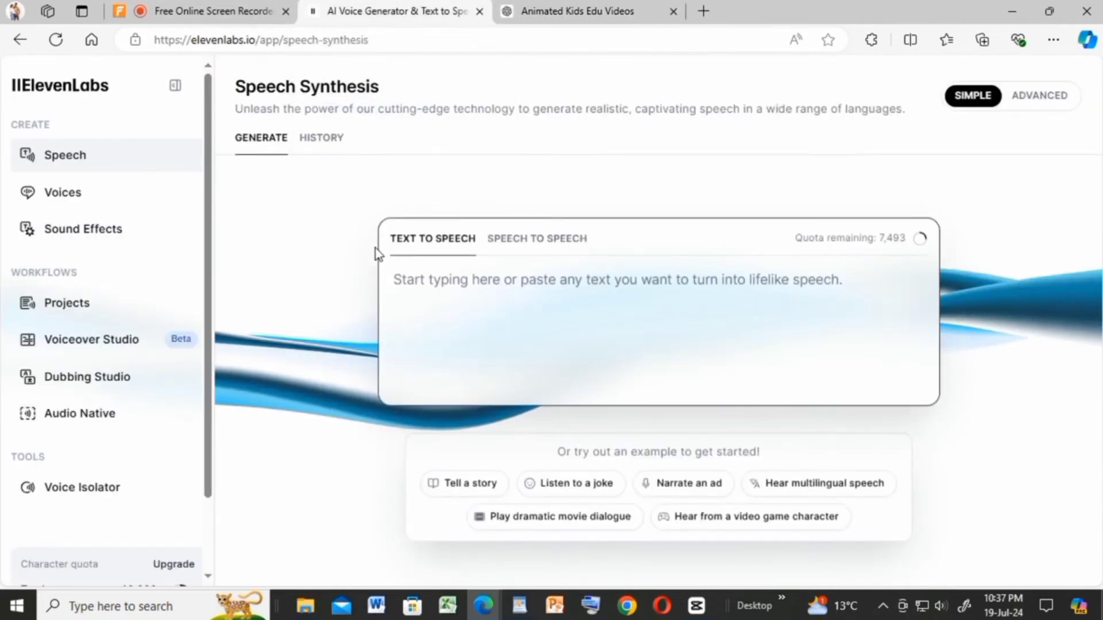
pyautogui.rightClick(397, 283)
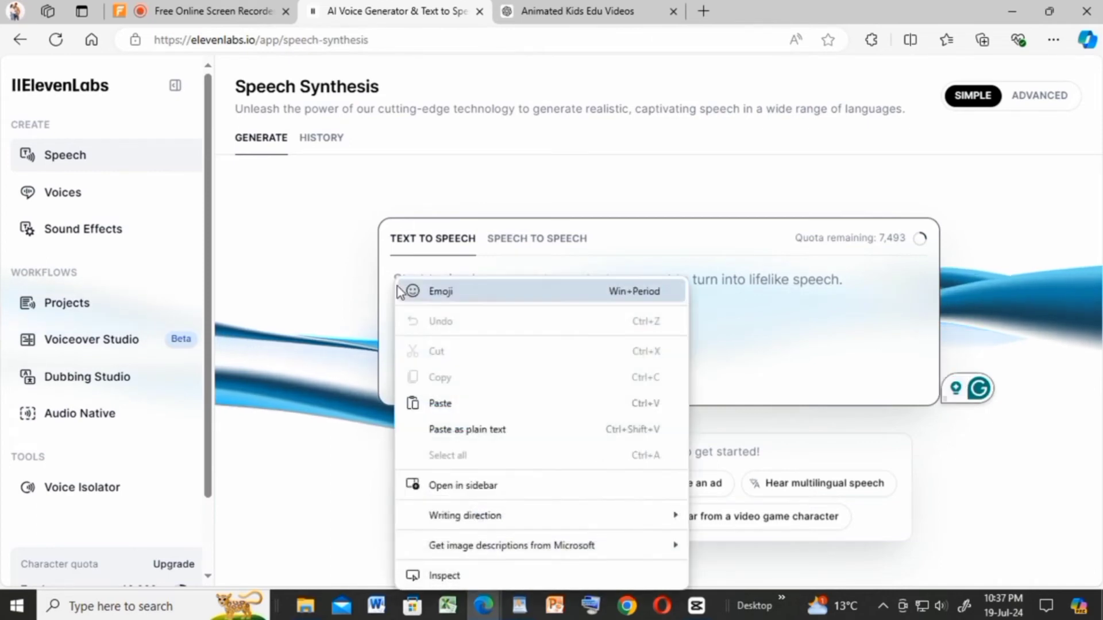
pyautogui.click(451, 405)
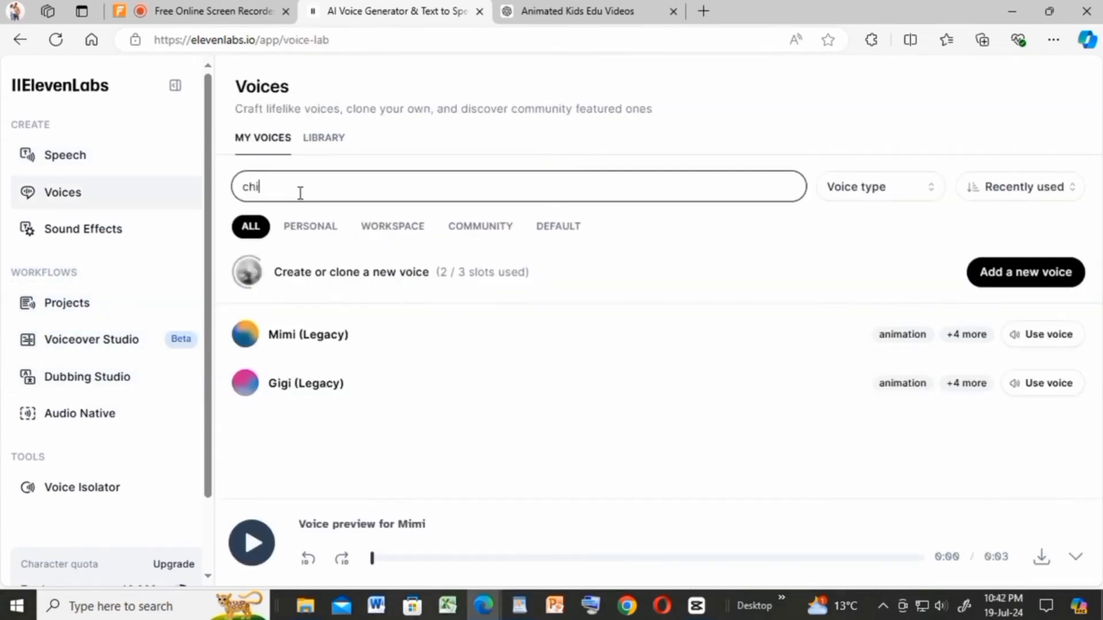
# Step: Preview the Gigi and Mimi voices, and generate speech from the pasted introduction with the Mimi (Legacy) voice
pyautogui.click(247, 385)
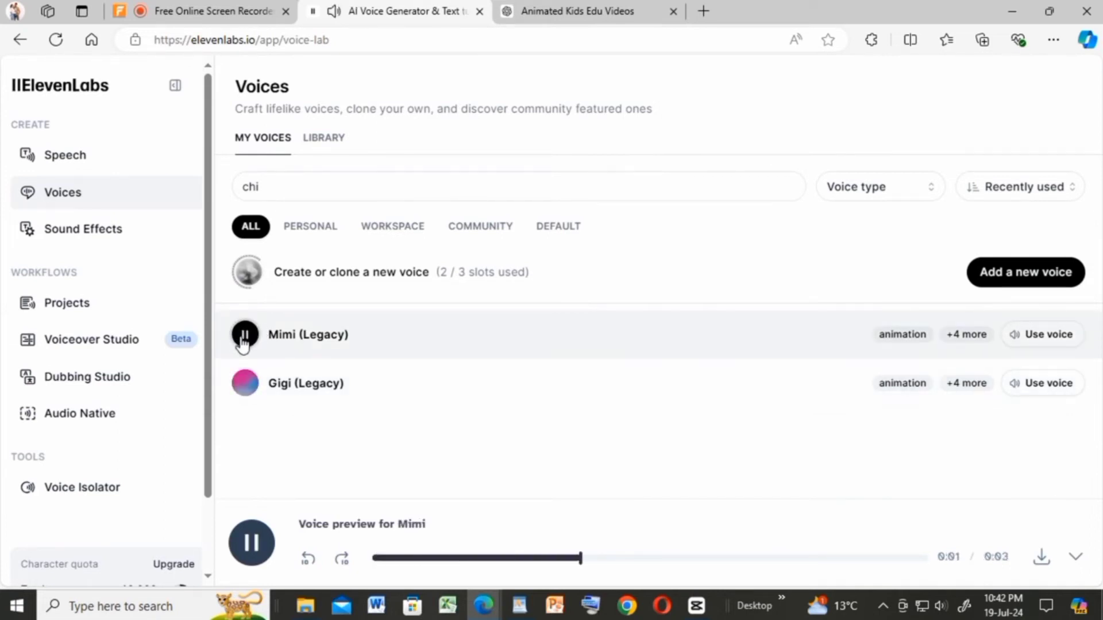
pyautogui.click(261, 342)
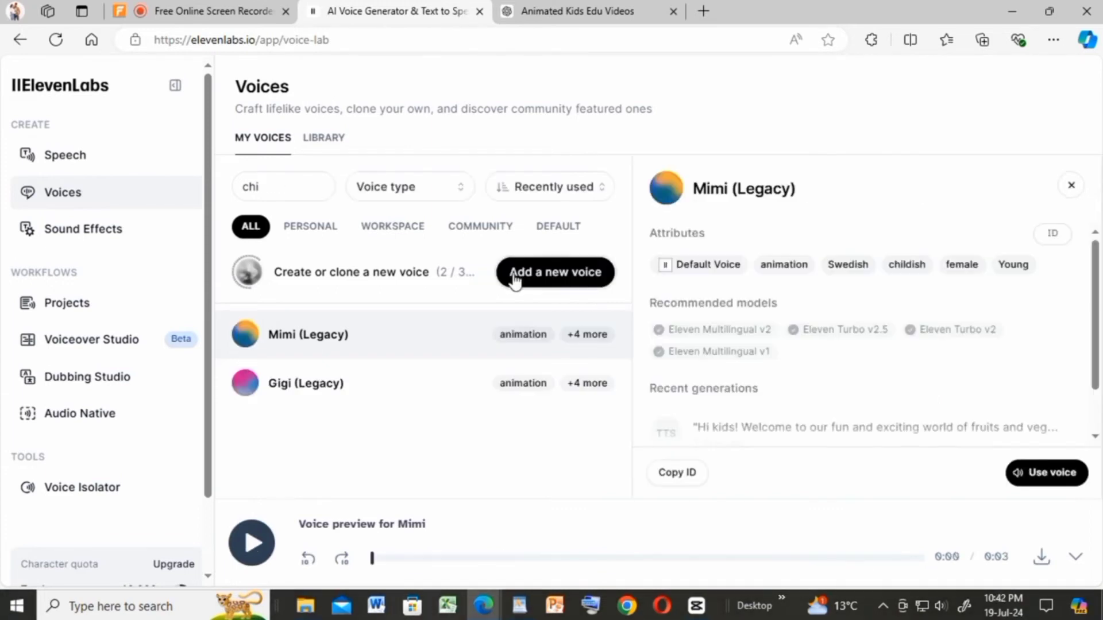
pyautogui.click(64, 165)
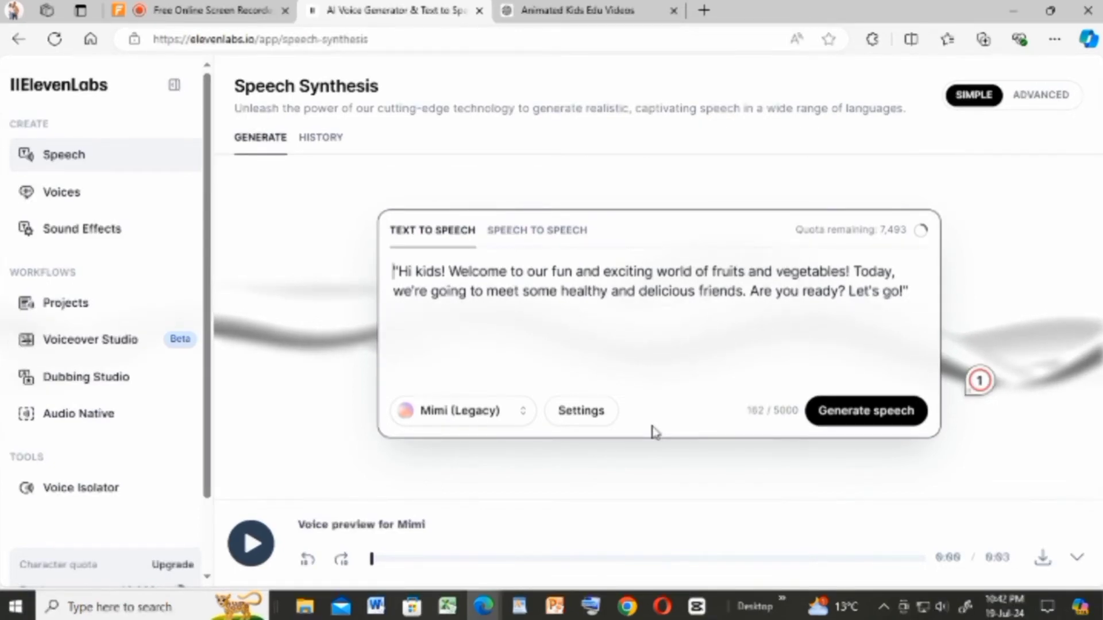
pyautogui.click(866, 413)
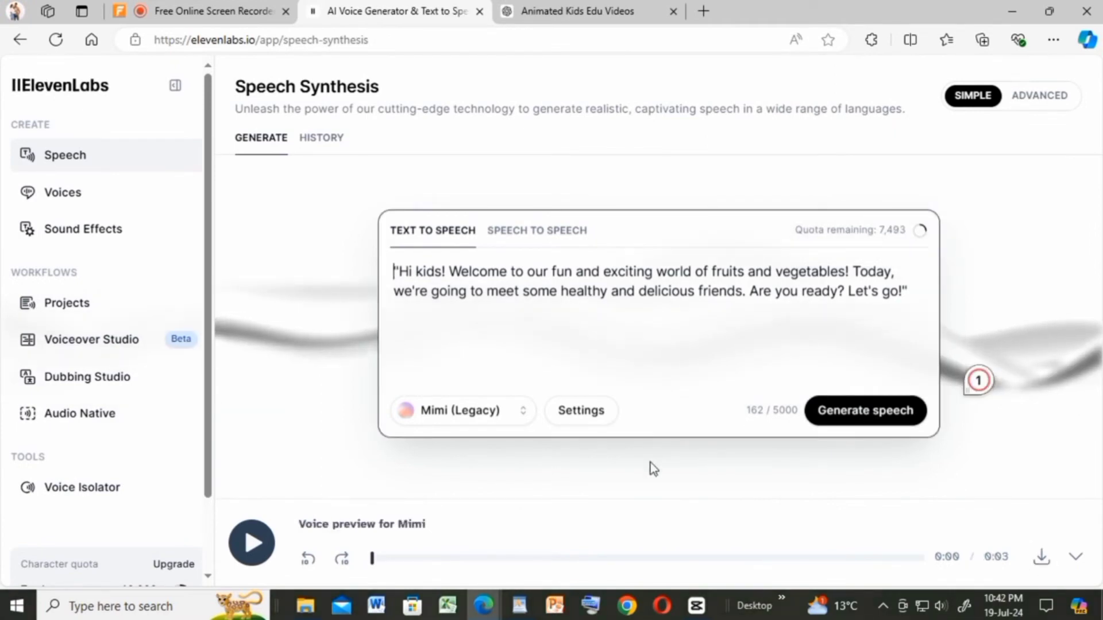
pyautogui.click(843, 418)
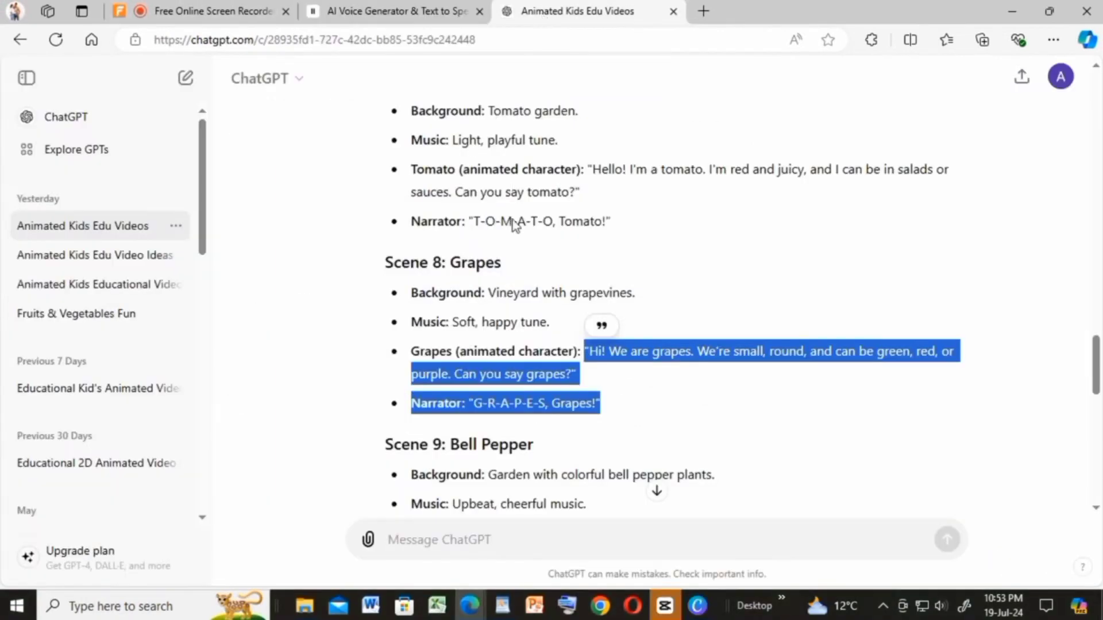
# Step: Review the Scene 1 and Scene 2 narration lines in the ChatGPT script
pyautogui.scroll(3, 517, 229)
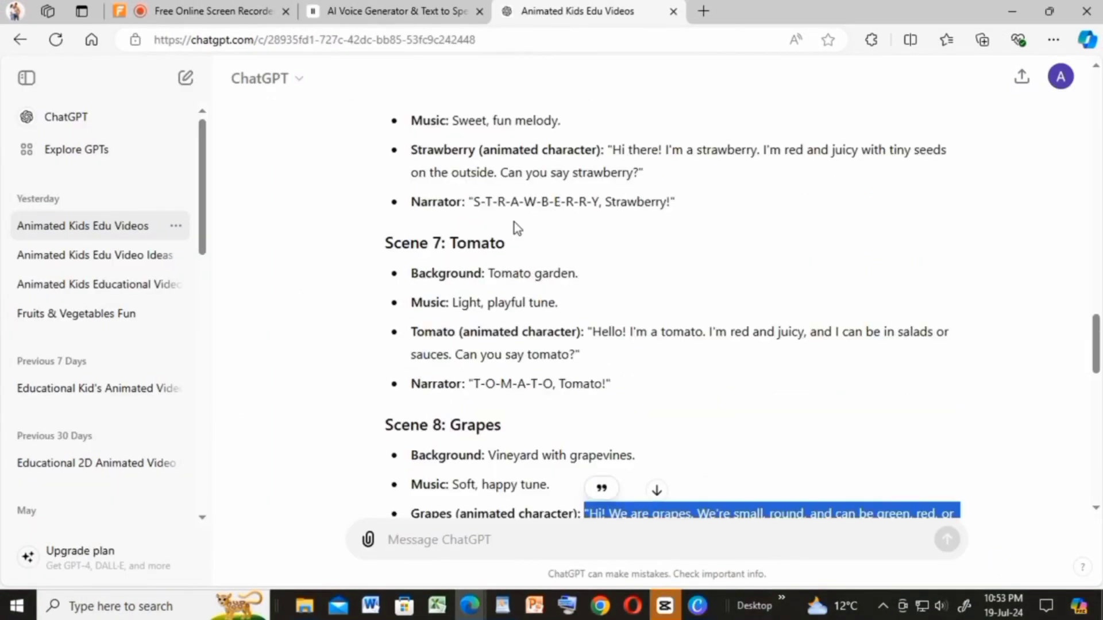
pyautogui.scroll(10, 517, 229)
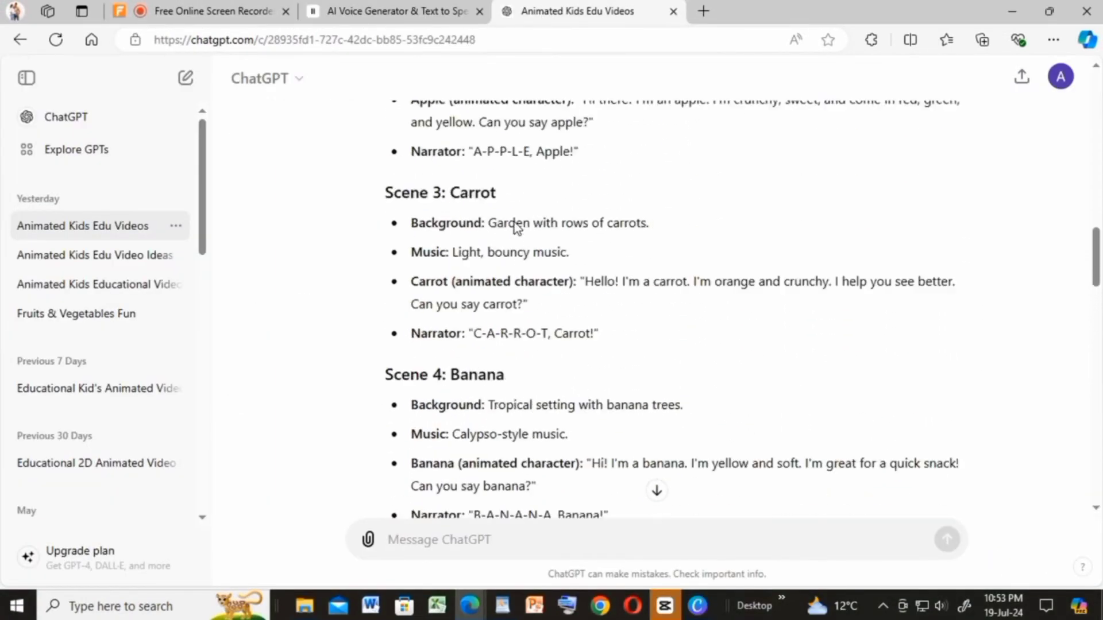
pyautogui.scroll(9, 516, 227)
pyautogui.scroll(-4, 516, 227)
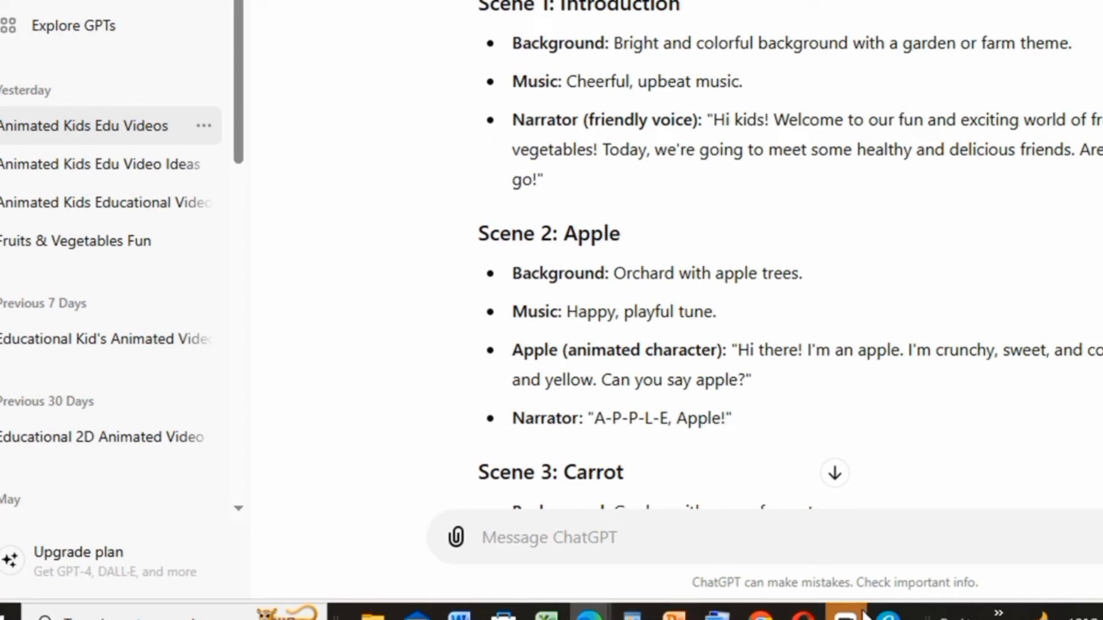
# Step: Switch to Canva and add the uploaded 0:15 ElevenLabs voiceover to the timeline beneath the opening scene
pyautogui.click(887, 615)
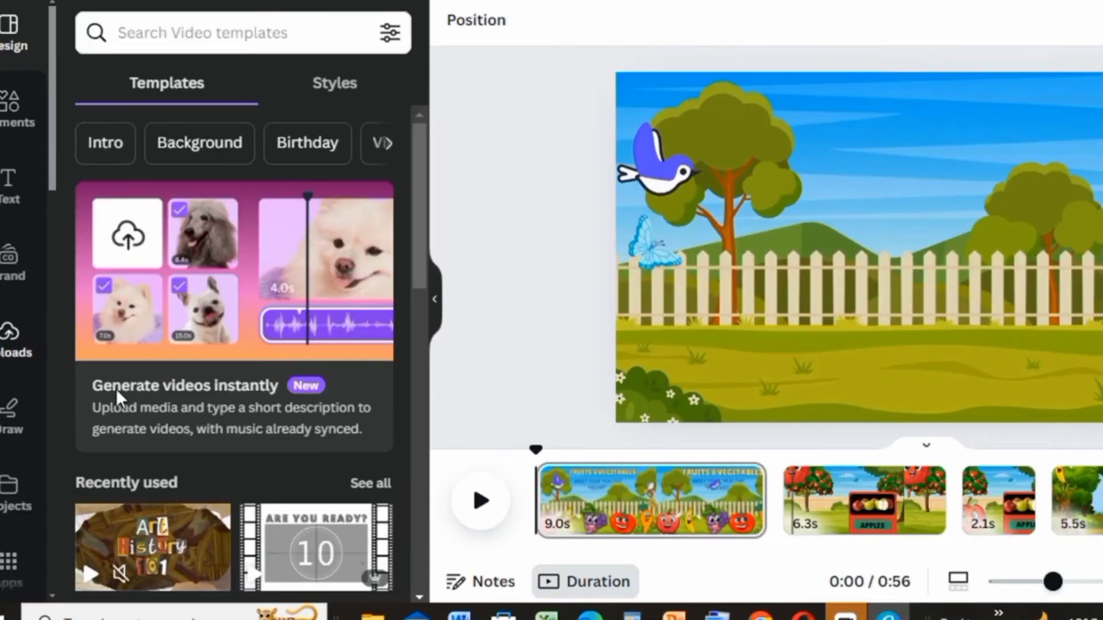
pyautogui.click(735, 522)
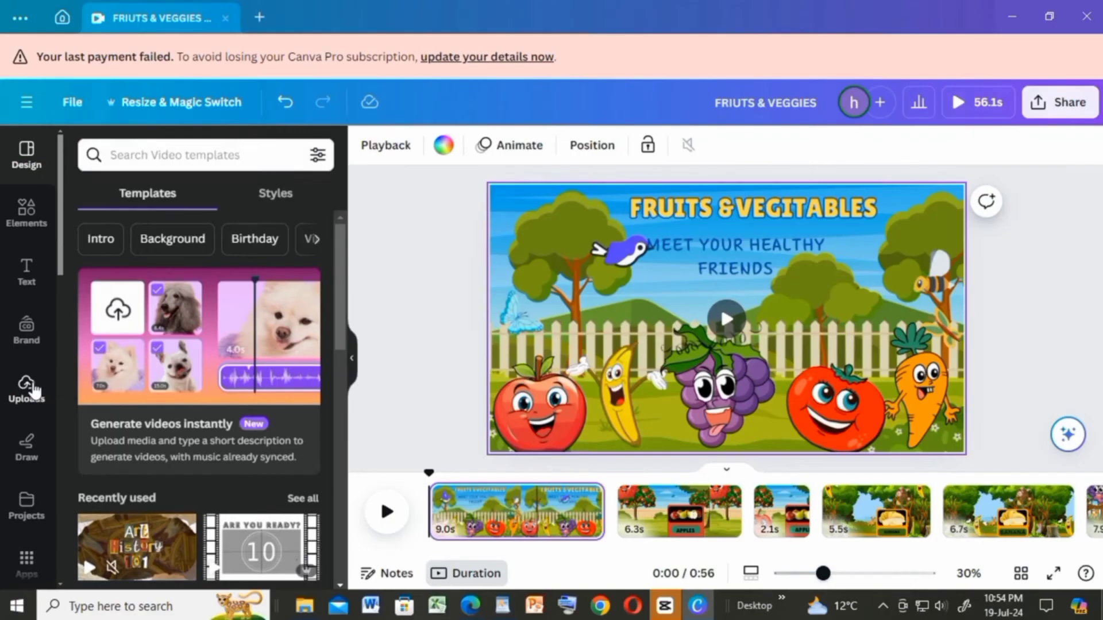
pyautogui.click(33, 392)
pyautogui.click(293, 271)
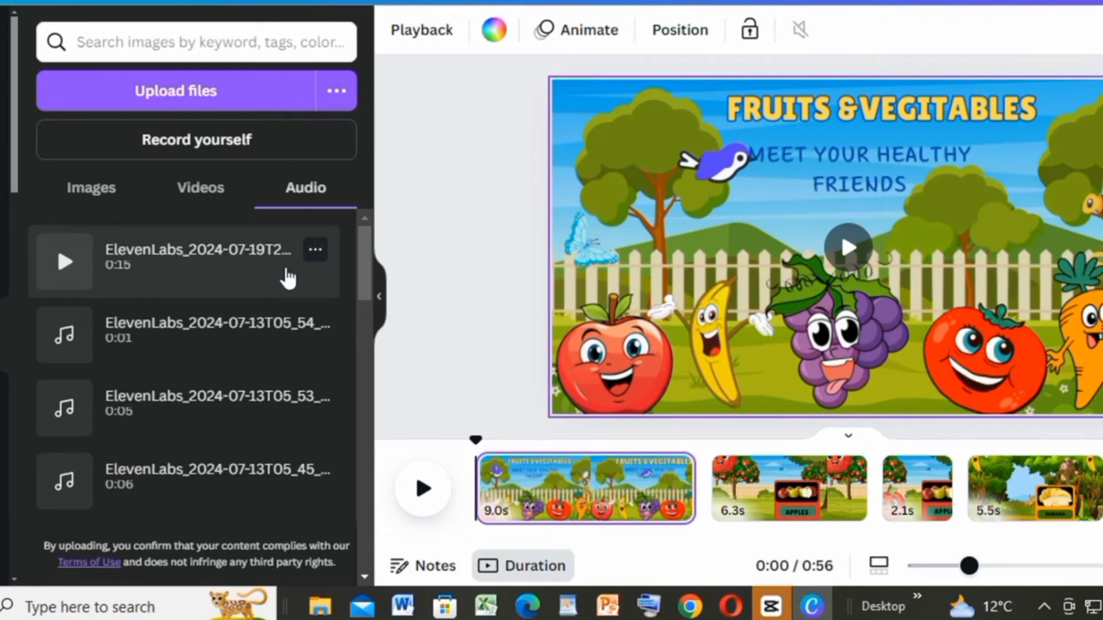
pyautogui.click(287, 278)
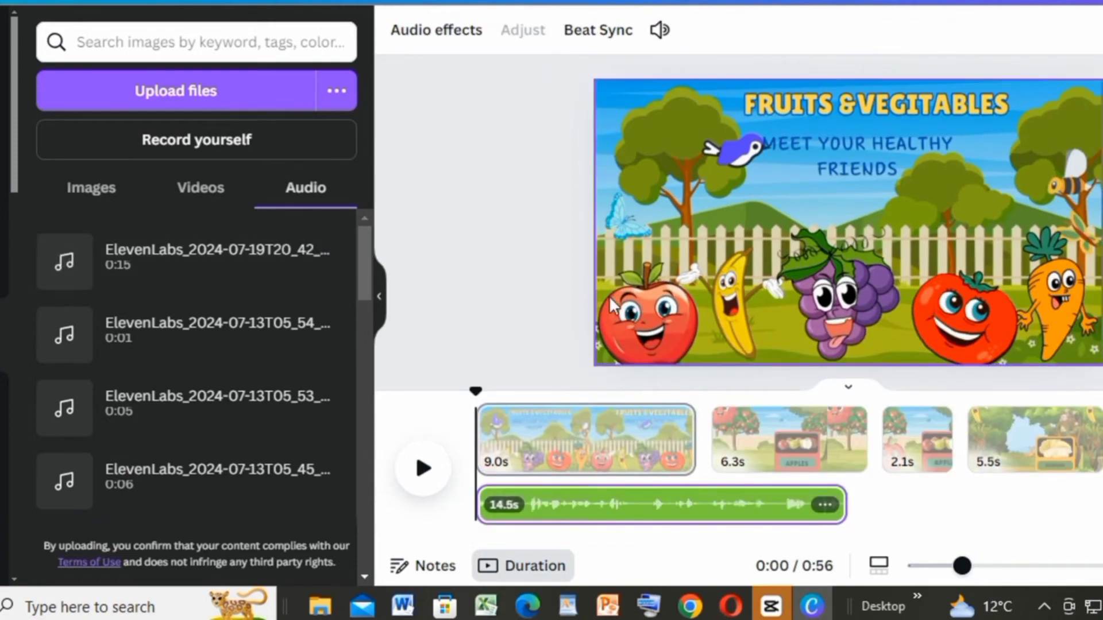
# Step: Play the opening scene with its voiceover, rewind to the start and play it again
pyautogui.click(423, 471)
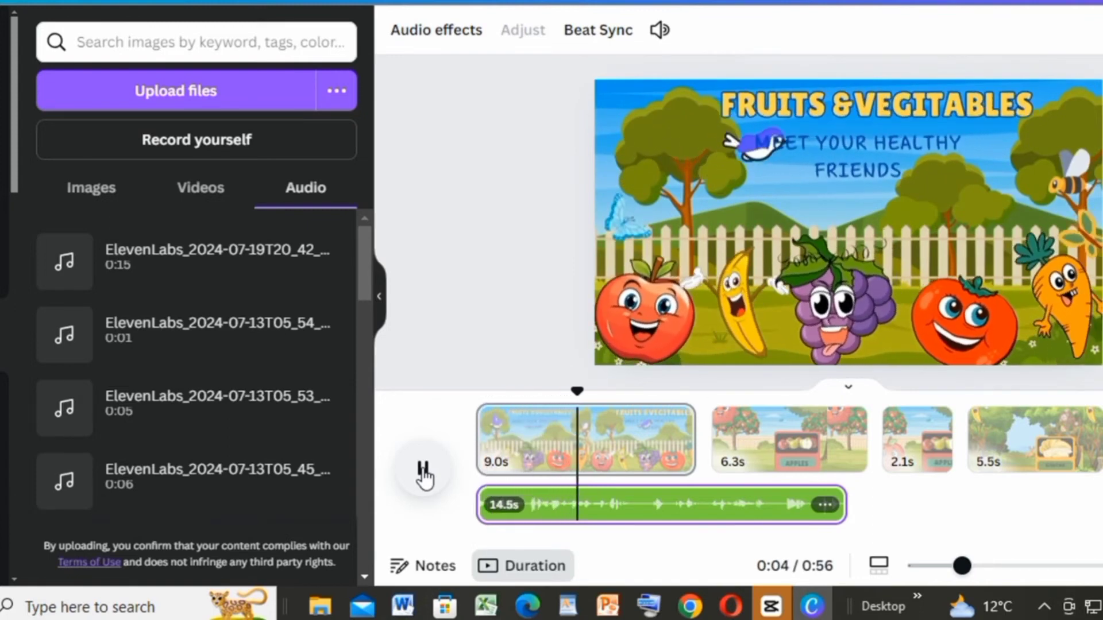
pyautogui.click(424, 471)
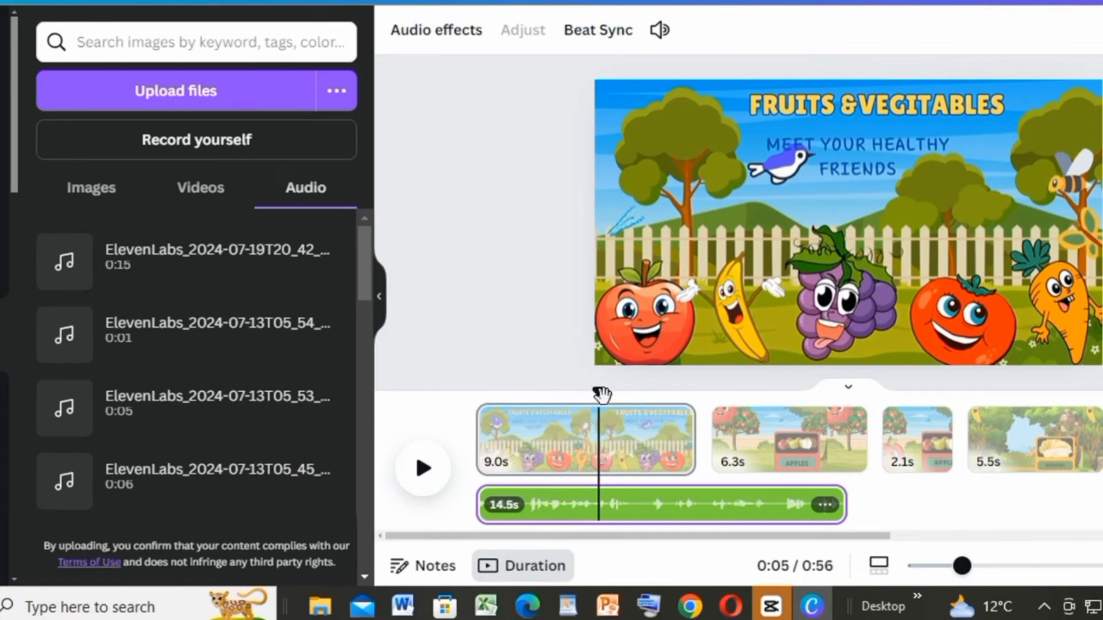
pyautogui.moveTo(601, 392); pyautogui.dragTo(475, 396)
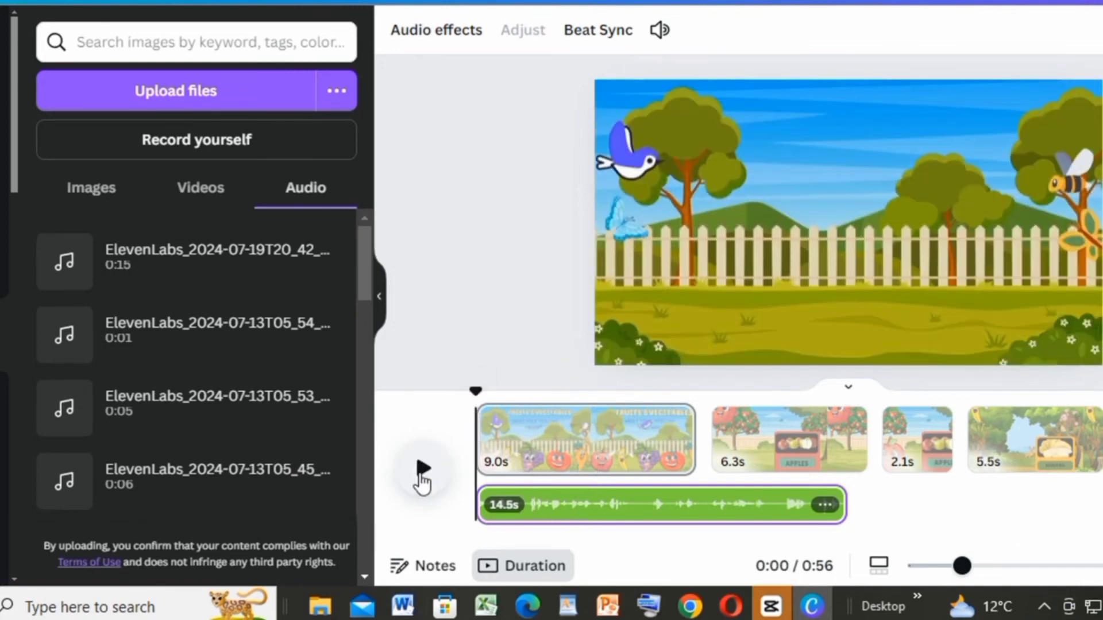
pyautogui.click(423, 470)
pyautogui.click(423, 470)
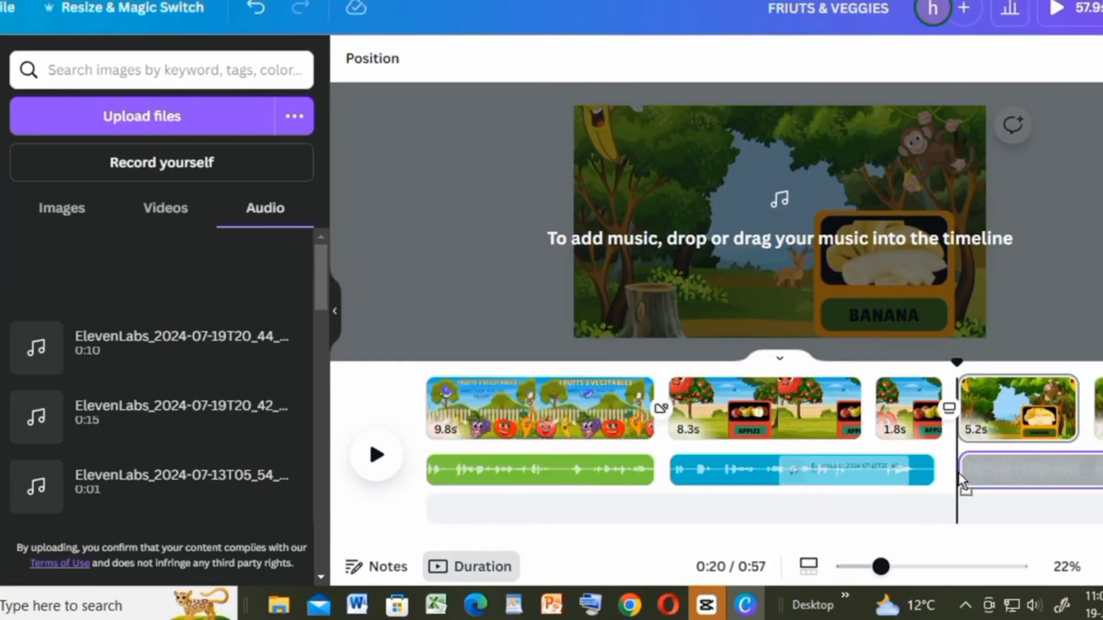
# Step: Place the 0:09 ElevenLabs voiceover on the timeline and move it to the start of the first carrot scene
pyautogui.moveTo(958, 472); pyautogui.dragTo(959, 473)
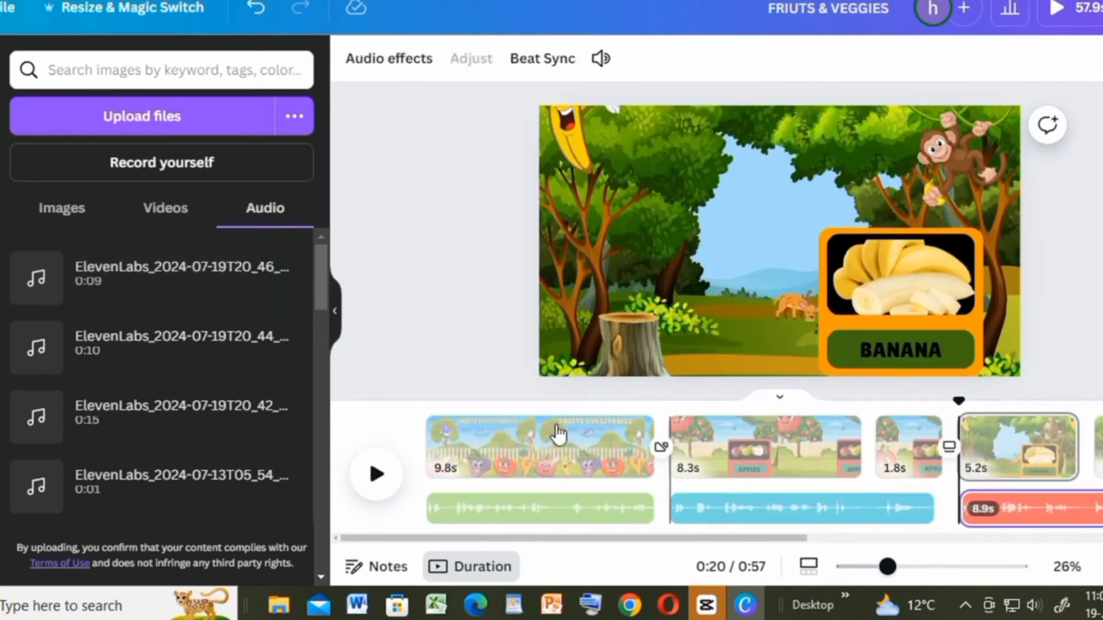
pyautogui.click(376, 474)
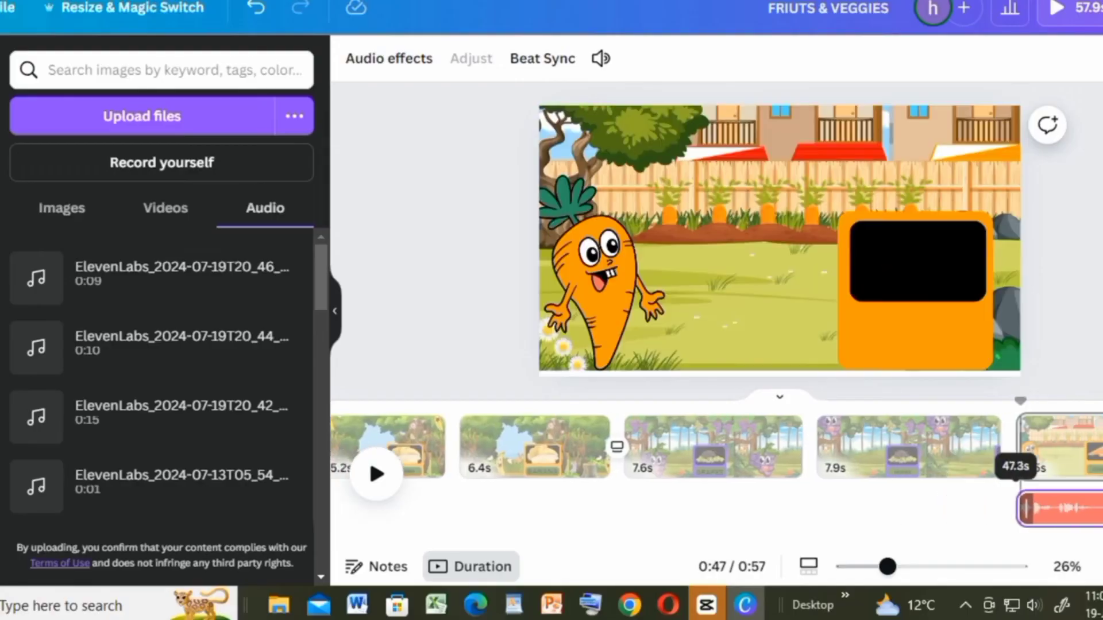
pyautogui.moveTo(1100, 511); pyautogui.dragTo(1034, 528)
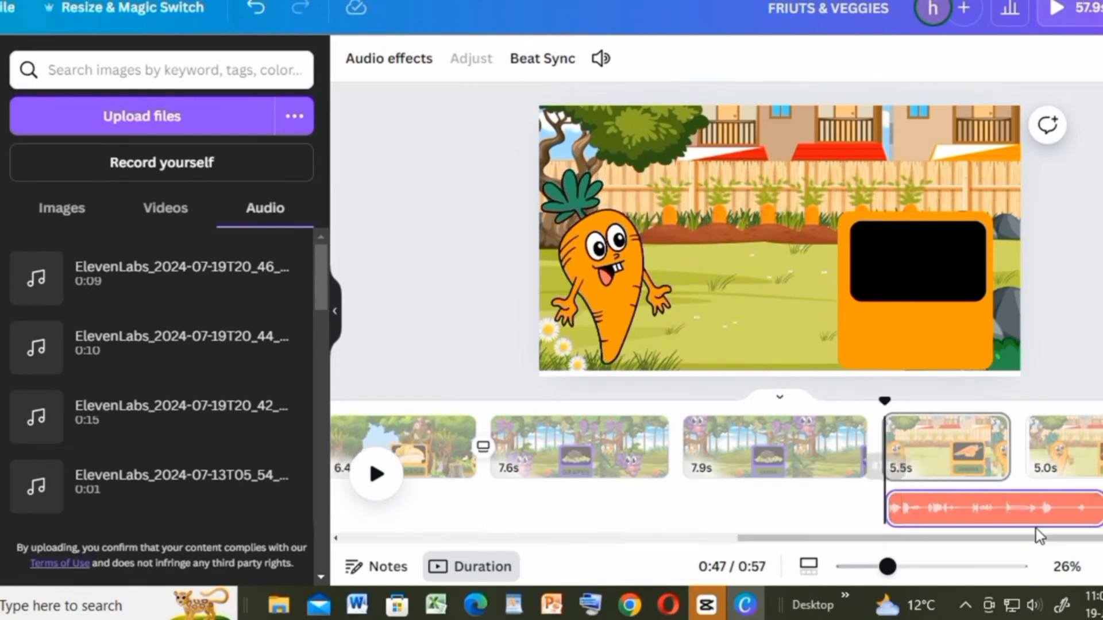
pyautogui.moveTo(888, 402); pyautogui.dragTo(461, 401)
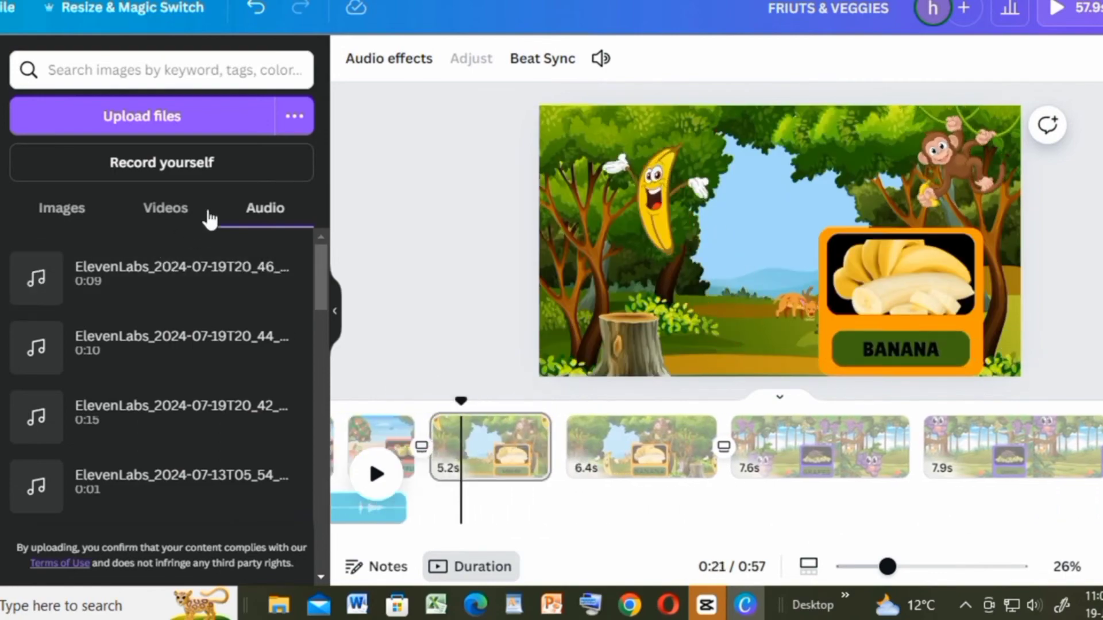
pyautogui.click(239, 121)
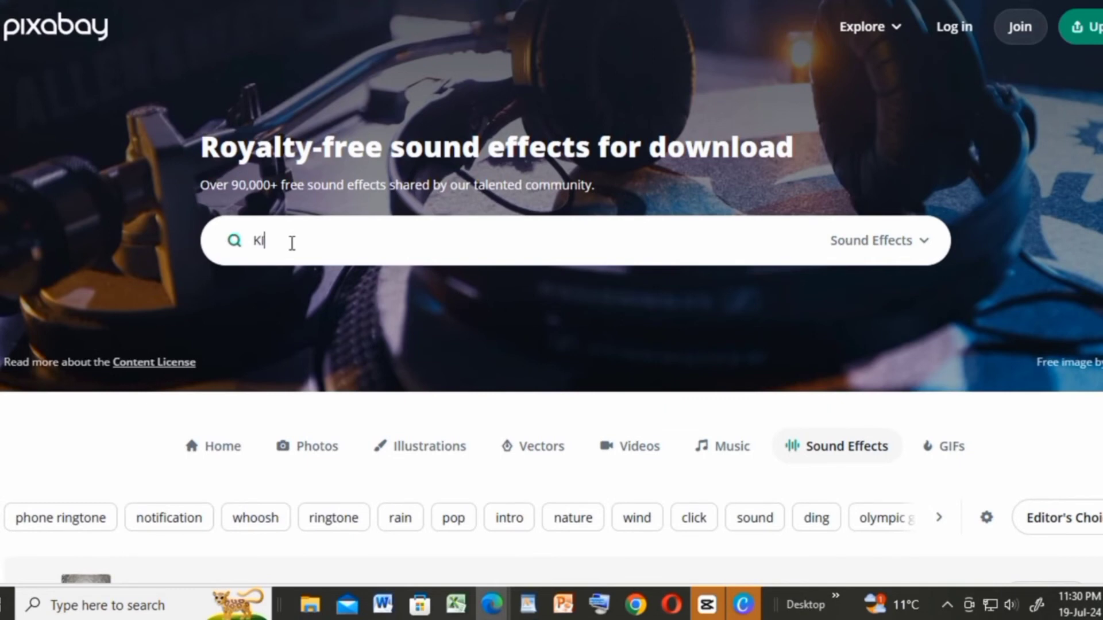
# Step: Search Pixabay's sound effects for "kids" and play the Kids Playing Sound Effect track
pyautogui.press('Return')
pyautogui.scroll(-3, 172, 373)
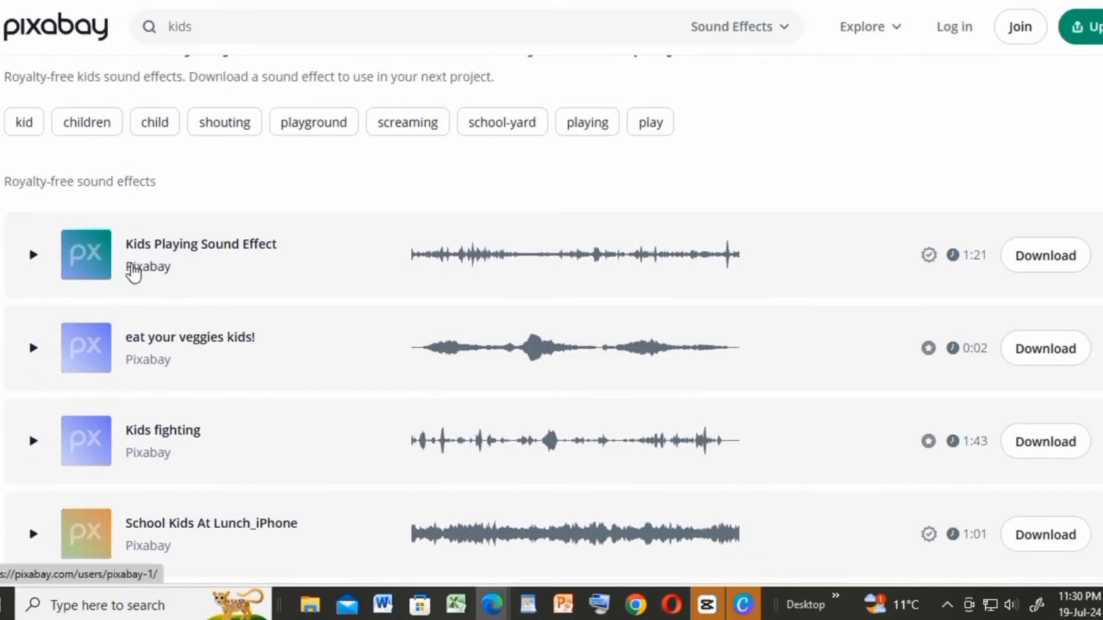
pyautogui.click(94, 269)
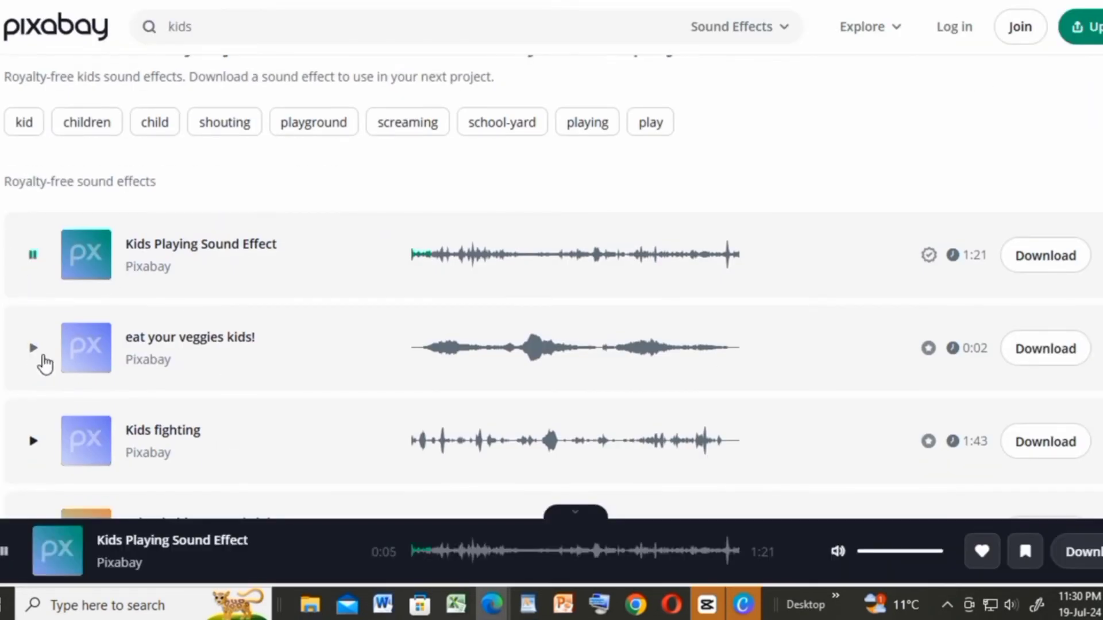
# Step: Play the "eat your veggies kids!" sound effect on Pixabay
pyautogui.click(33, 347)
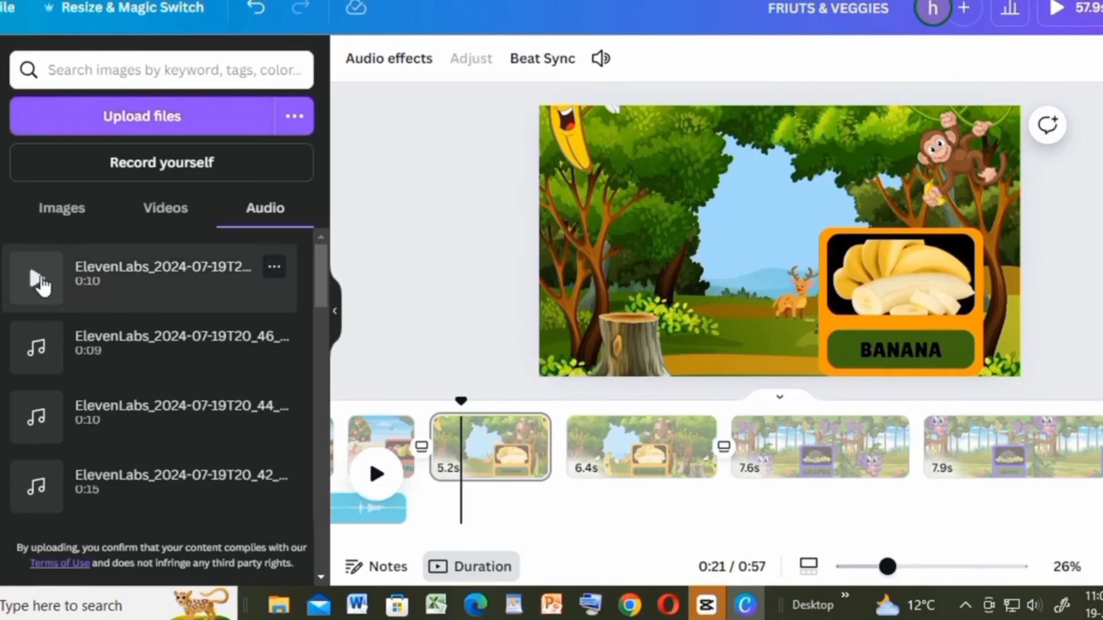
# Step: Switch to Canva, preview the newest 0:10 ElevenLabs voiceover and add it to the timeline for the banana scene
pyautogui.click(38, 280)
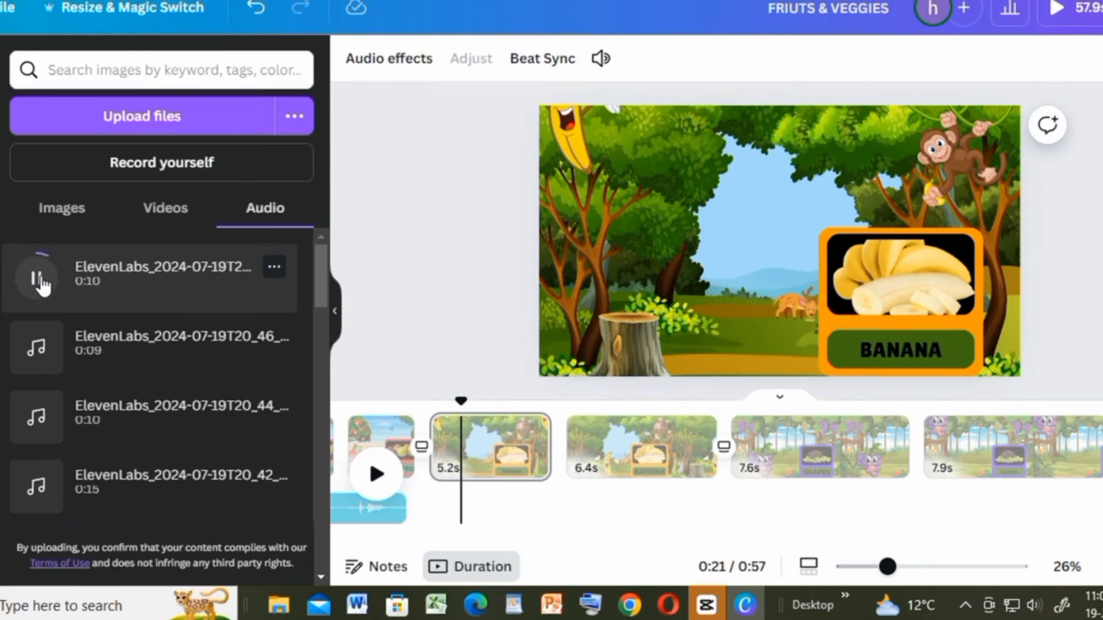
pyautogui.click(39, 280)
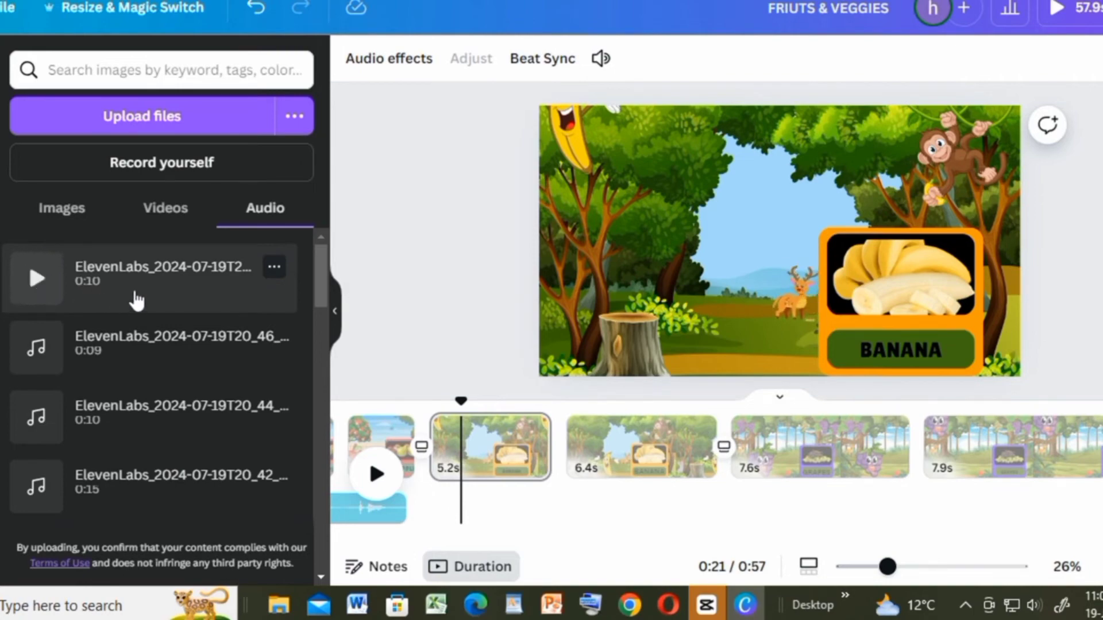
pyautogui.moveTo(137, 299); pyautogui.dragTo(394, 345)
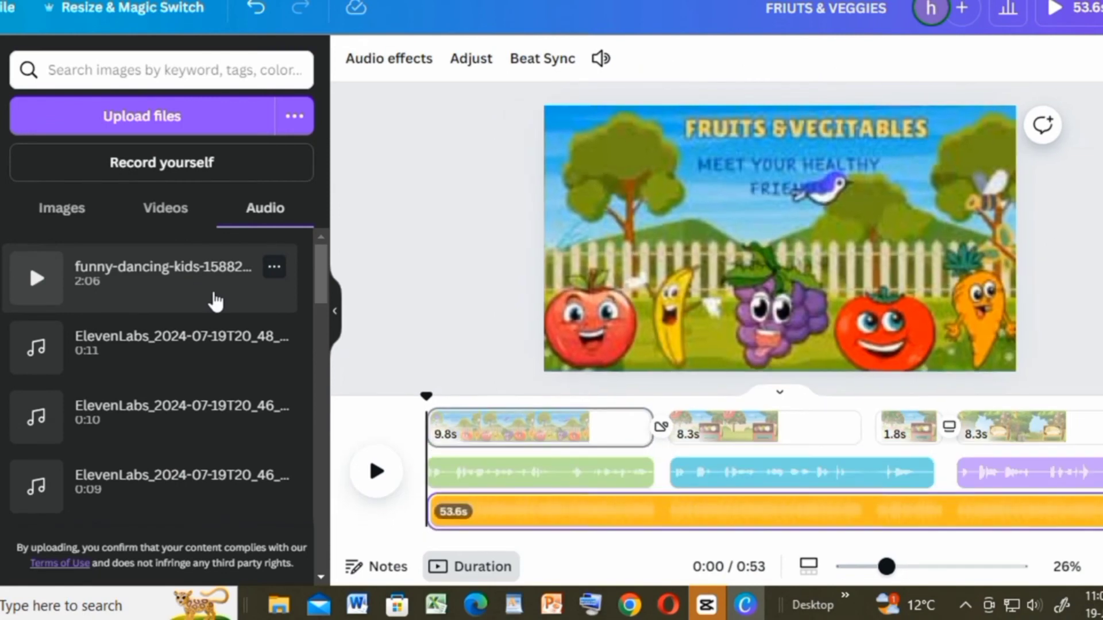
# Step: Play the video with the funny-dancing-kids background music and lower that music track's volume
pyautogui.click(377, 473)
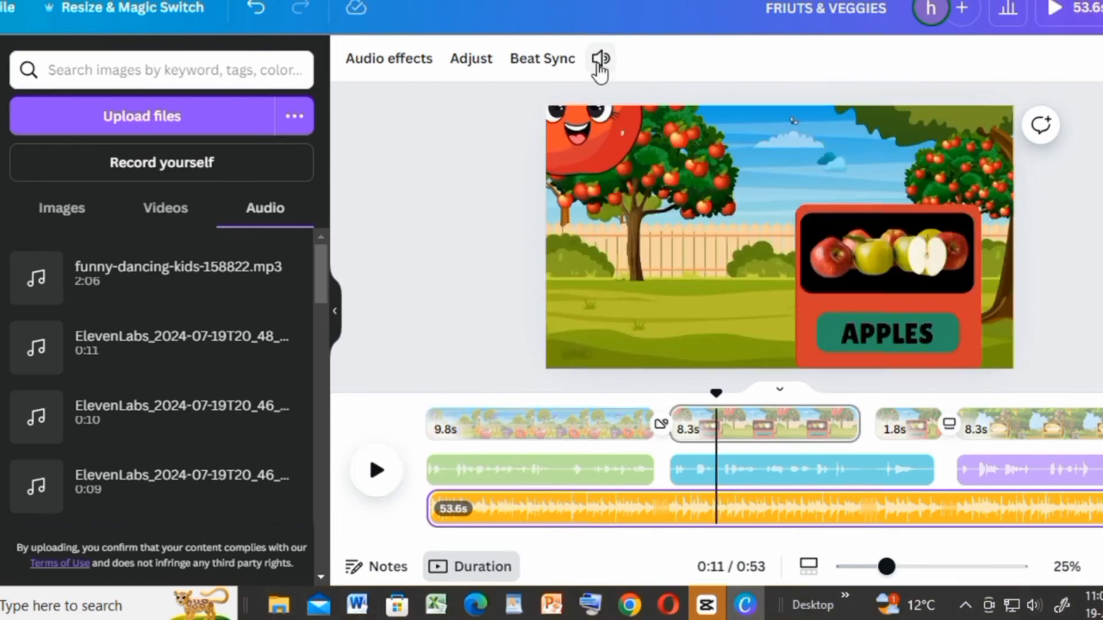
pyautogui.click(599, 59)
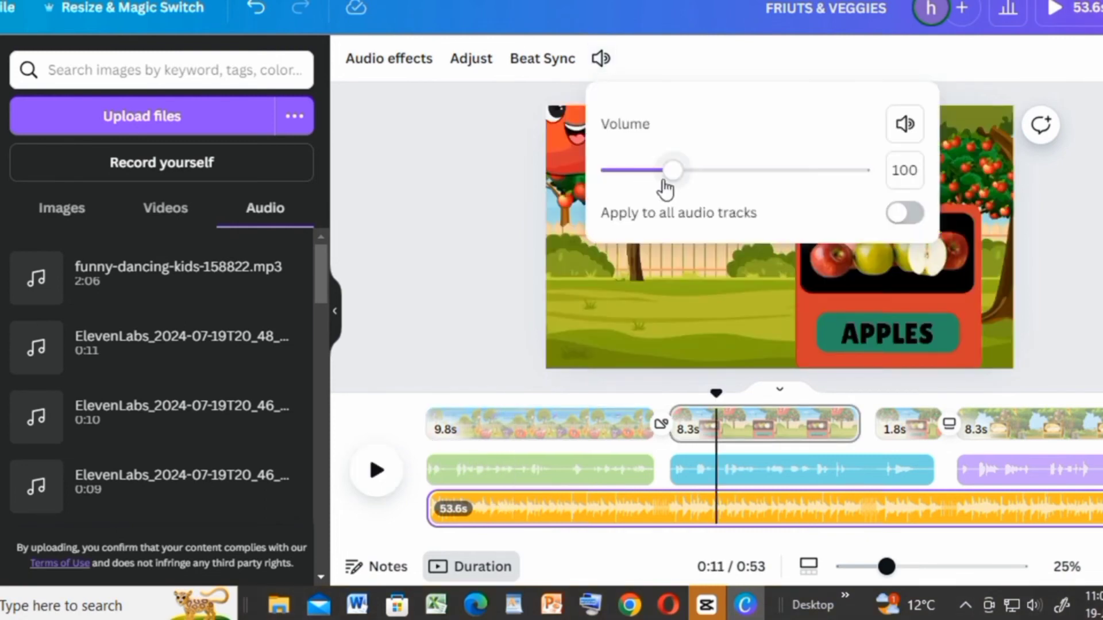
pyautogui.moveTo(669, 180); pyautogui.dragTo(636, 179)
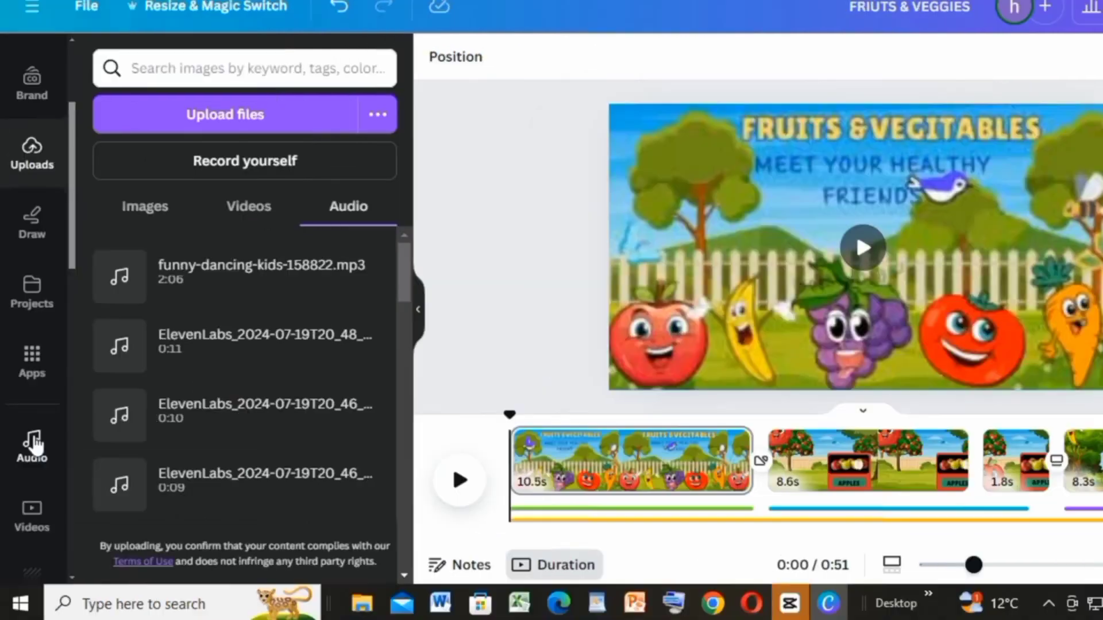
# Step: Search Canva's audio library for "birds chirping music" and preview the Jungle Bird 5 sound
pyautogui.click(33, 446)
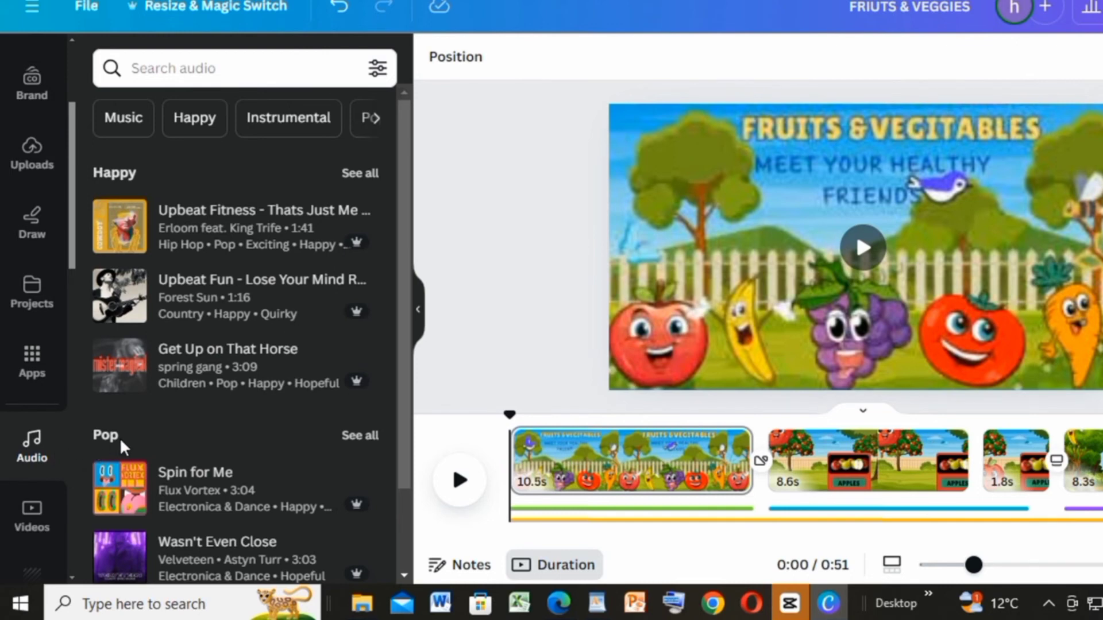
pyautogui.click(177, 75)
pyautogui.write('birds chirping music')
pyautogui.press('Return')
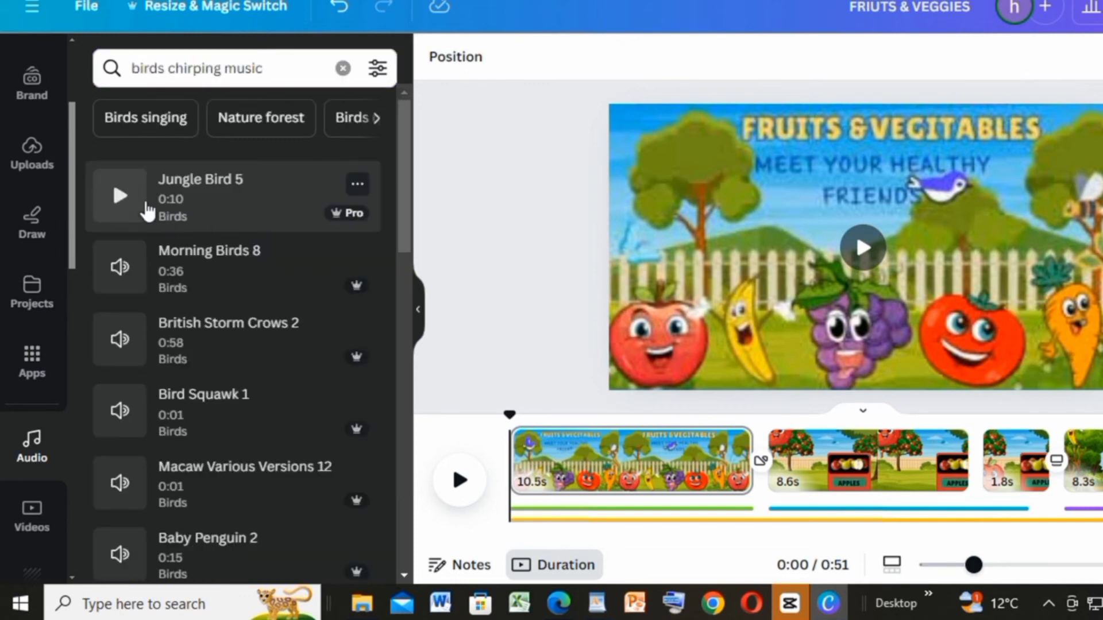
pyautogui.click(120, 200)
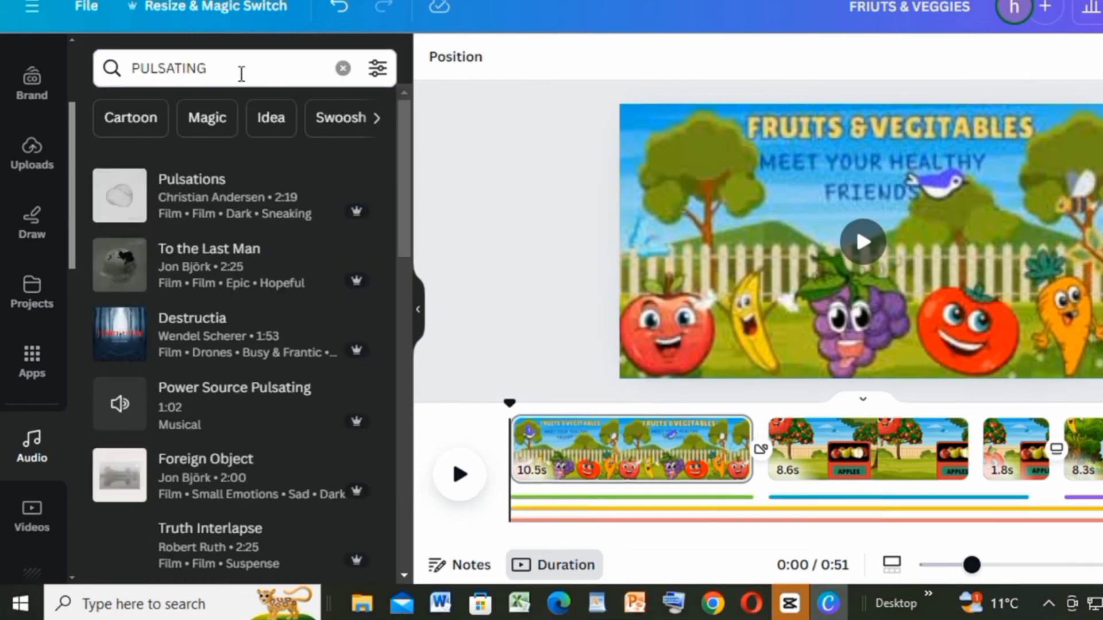
# Step: Preview the Pulsations track in the "PULSATING" audio results and browse the remaining tracks
pyautogui.click(121, 197)
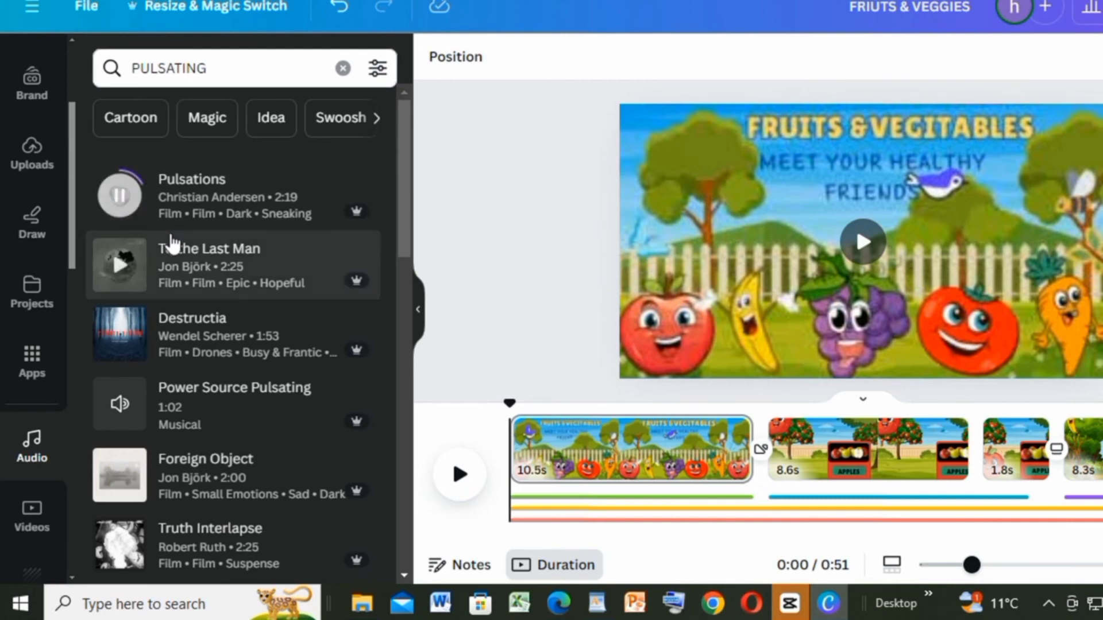
pyautogui.scroll(-5, 234, 337)
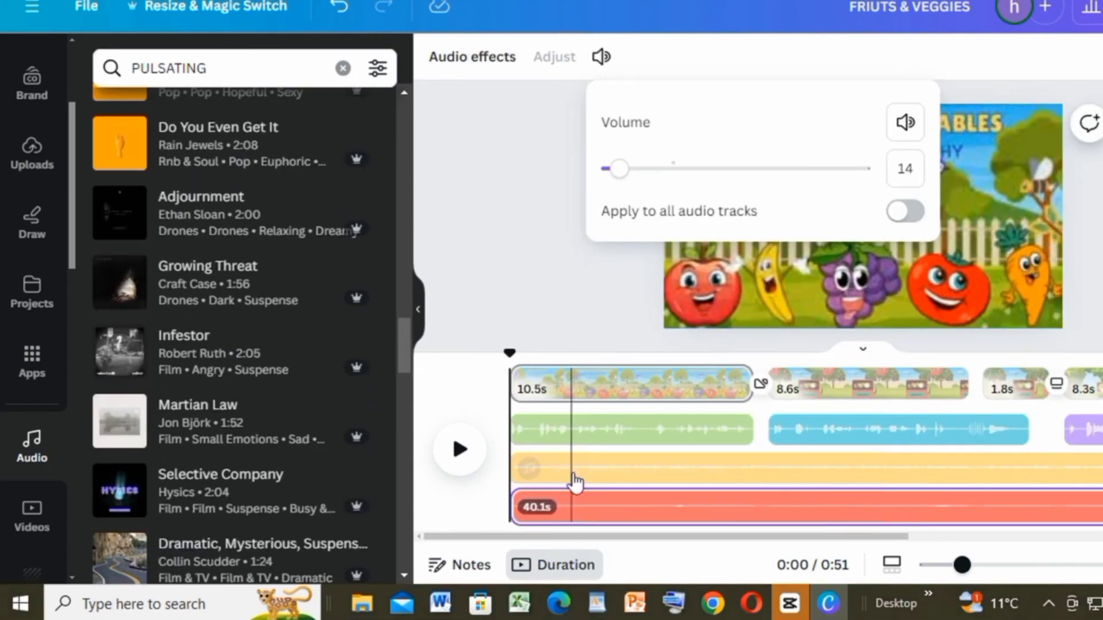
# Step: Check the volume settings of the full-length background music and the opening scene's voiceover, and scrub through the opening scene
pyautogui.click(576, 482)
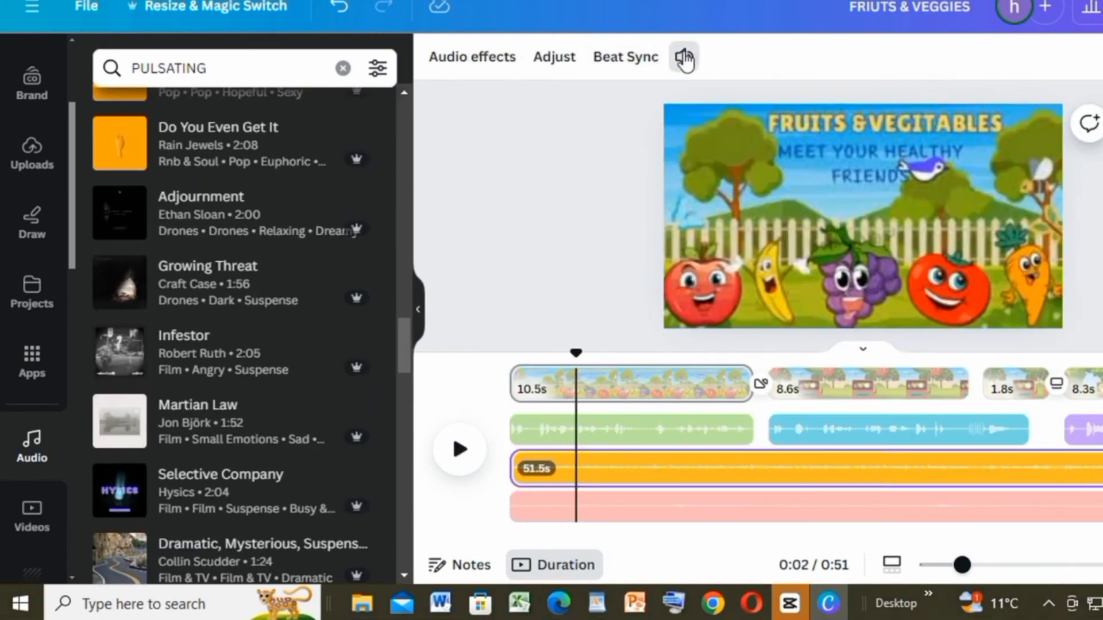
pyautogui.click(684, 56)
pyautogui.click(657, 430)
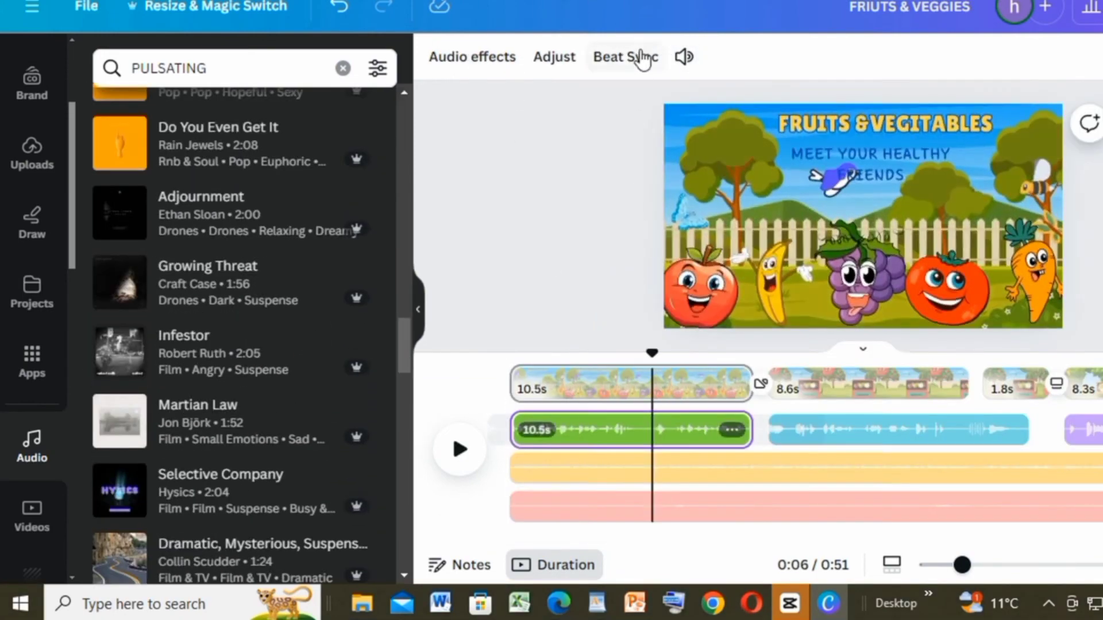
pyautogui.click(686, 57)
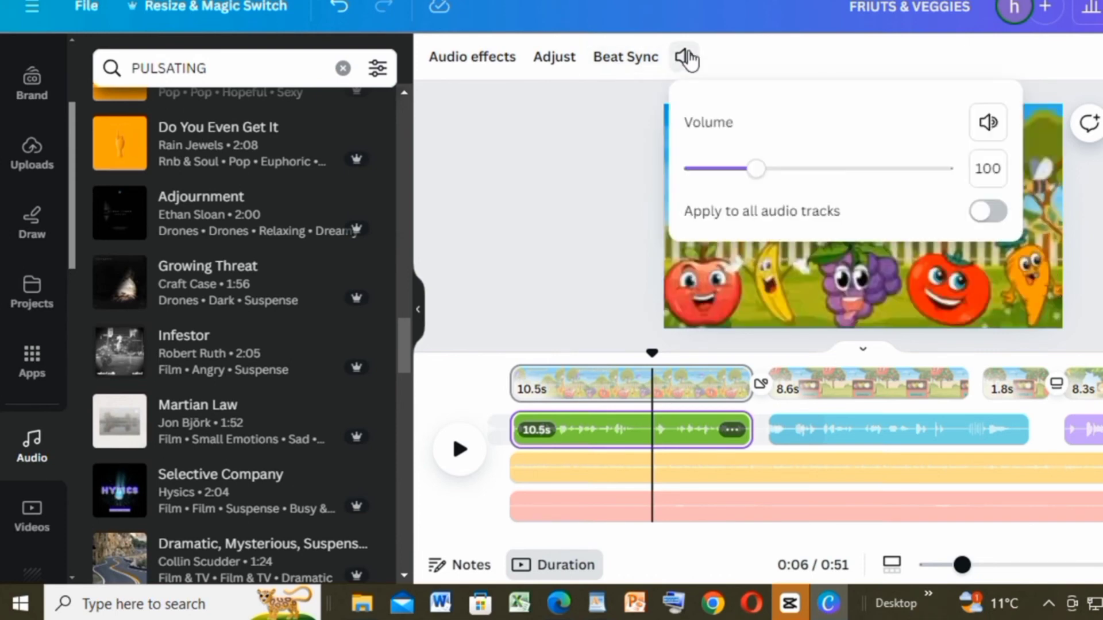
pyautogui.click(527, 213)
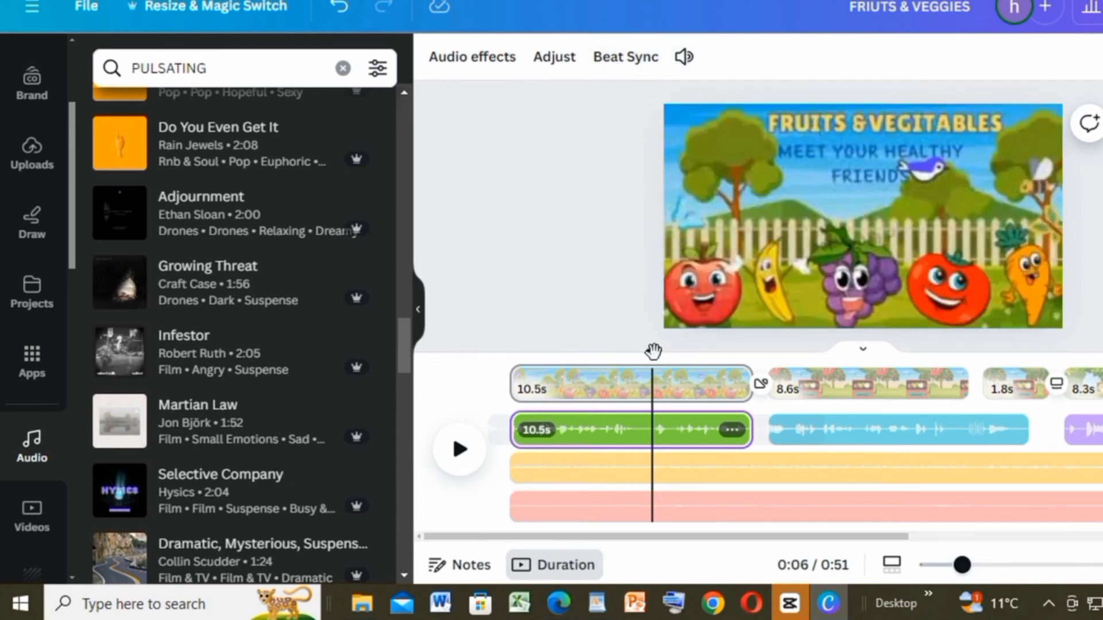
pyautogui.click(511, 246)
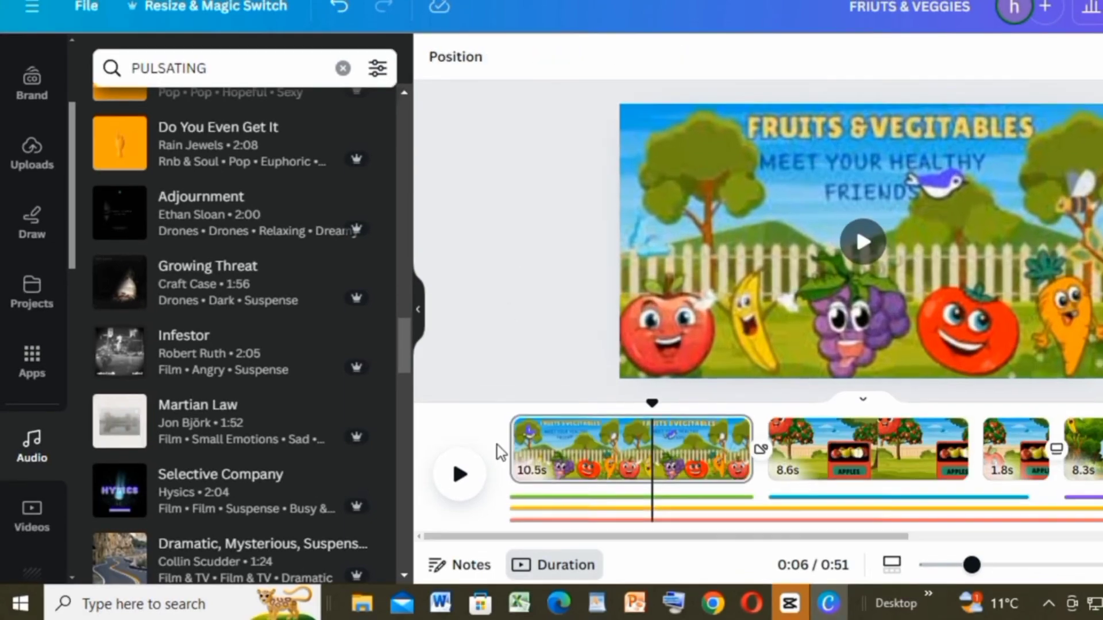
pyautogui.moveTo(651, 408); pyautogui.dragTo(732, 416)
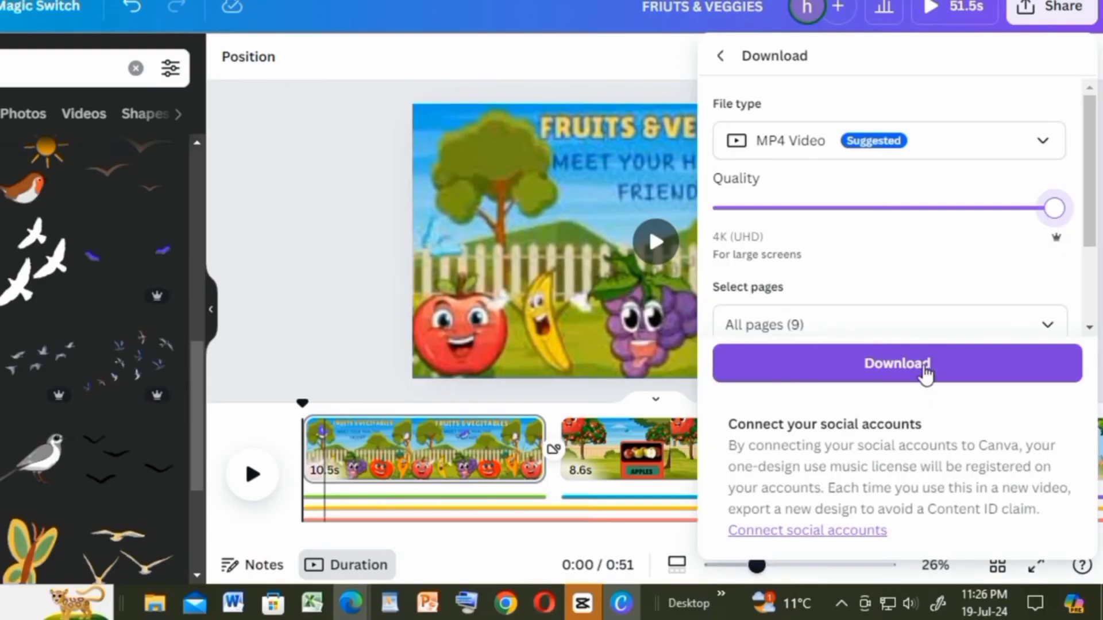
# Step: Download all pages of the finished video as an MP4 in 4K (UHD) quality
pyautogui.click(926, 376)
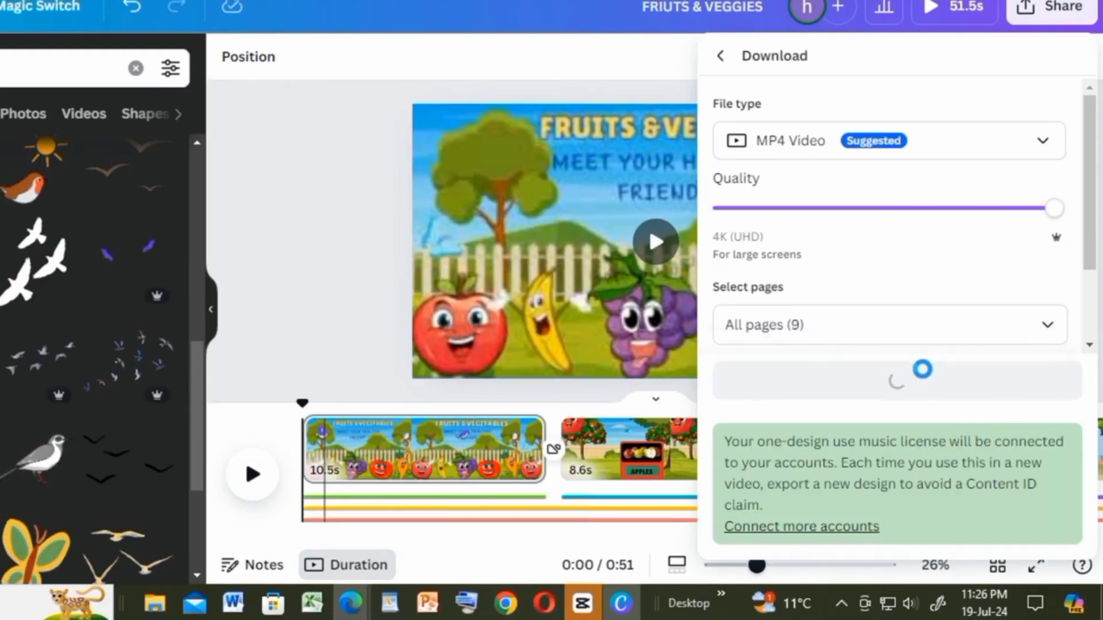